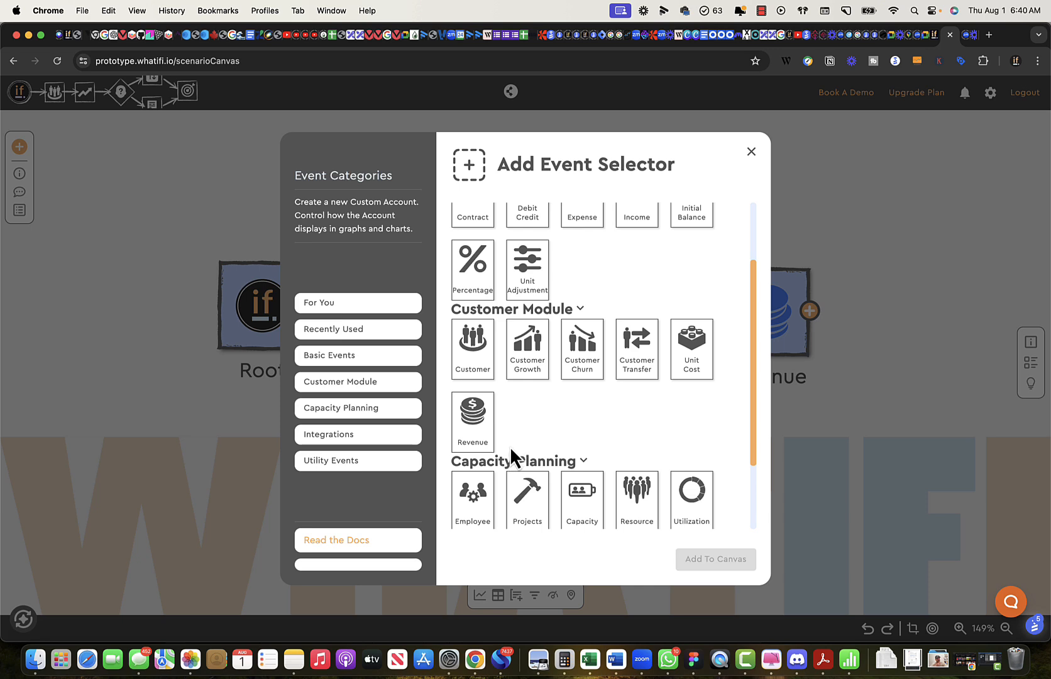
Close the event selector and review the Cohort 1 and Cohort 2 customer ledger outline in the Excel workbook.
{"action": "left_click", "coordinate": [751, 152]}
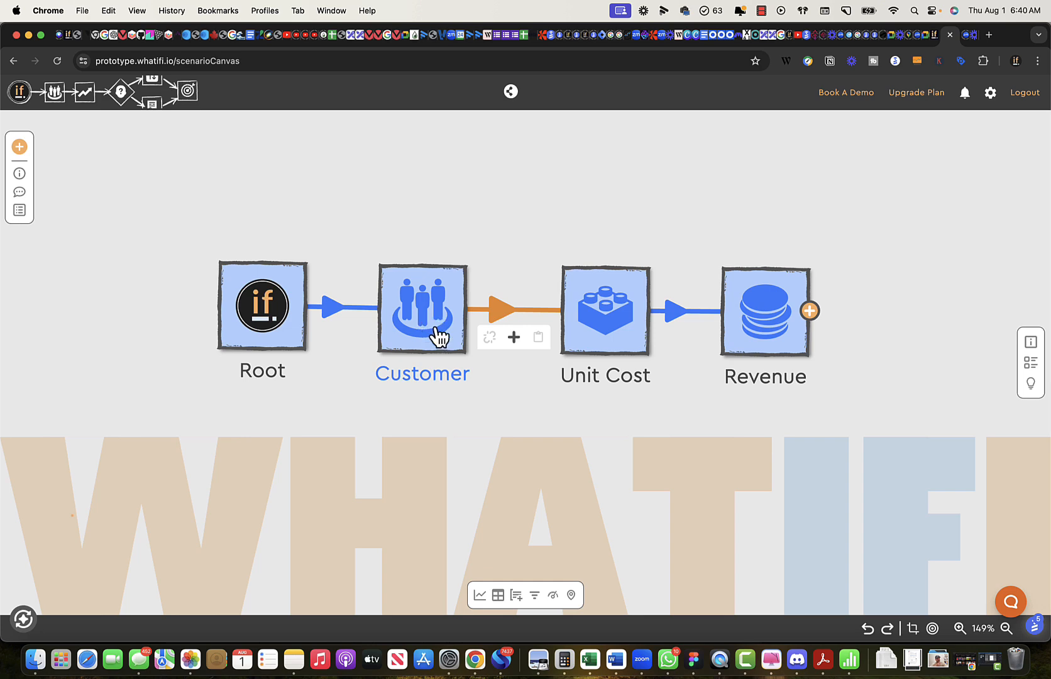
{"action": "left_click", "coordinate": [589, 664]}
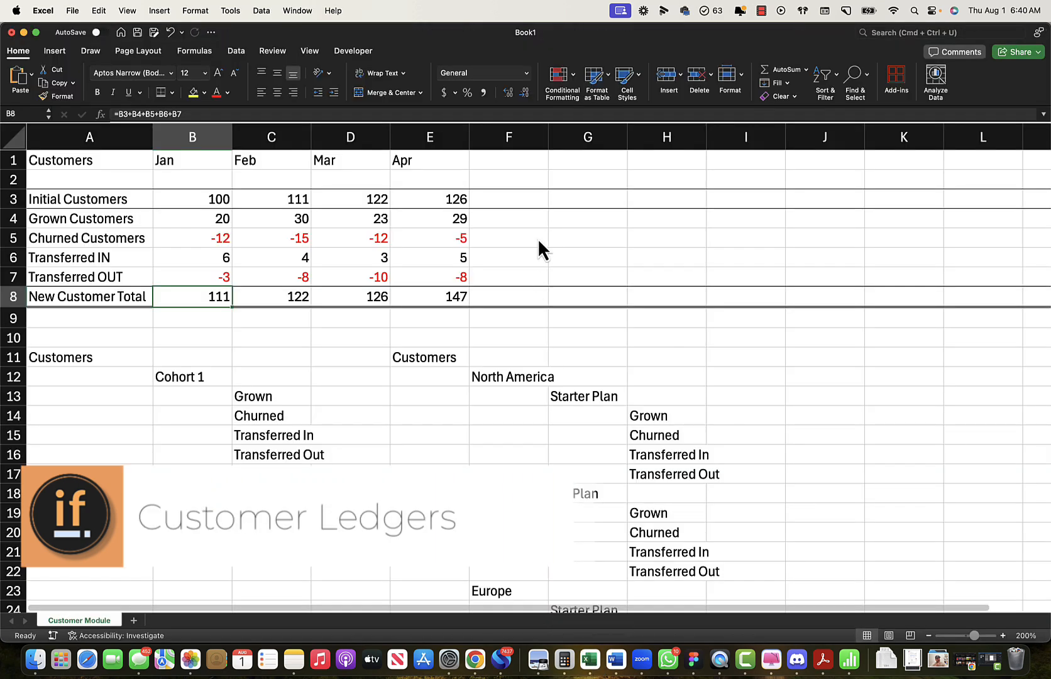
{"action": "left_click", "coordinate": [56, 356]}
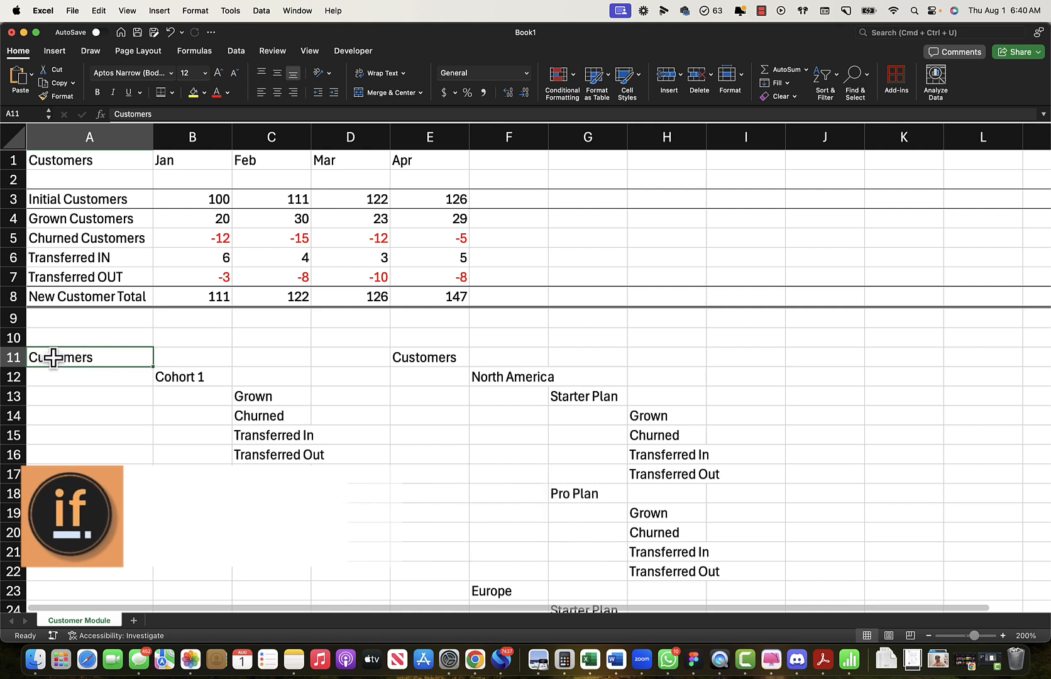
{"action": "left_click", "coordinate": [168, 380]}
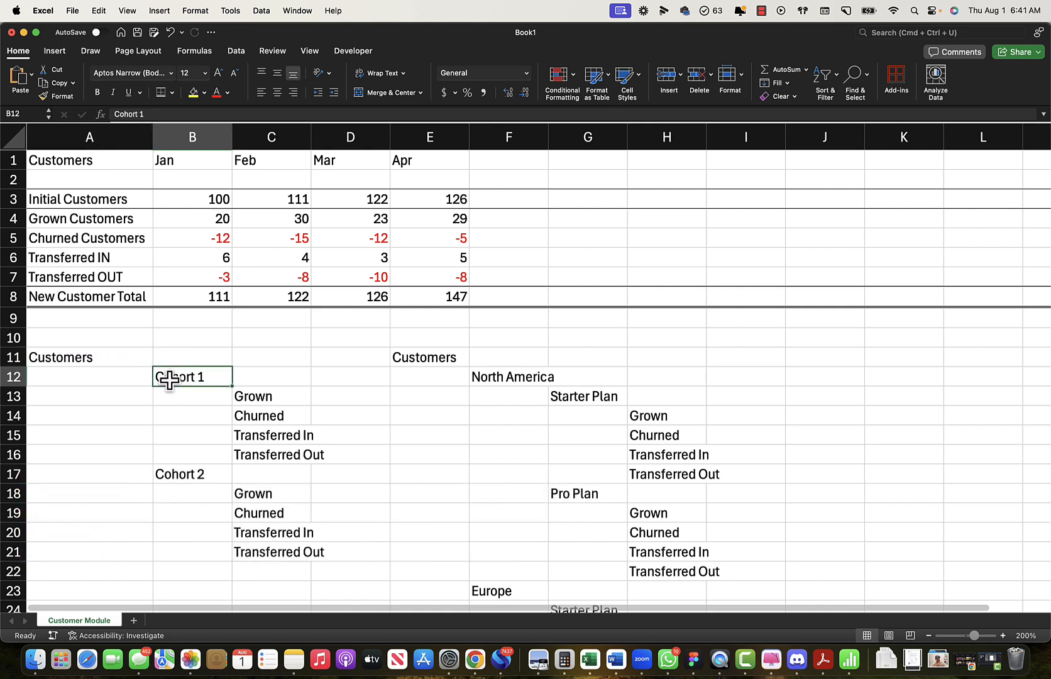
{"action": "left_click", "coordinate": [173, 471]}
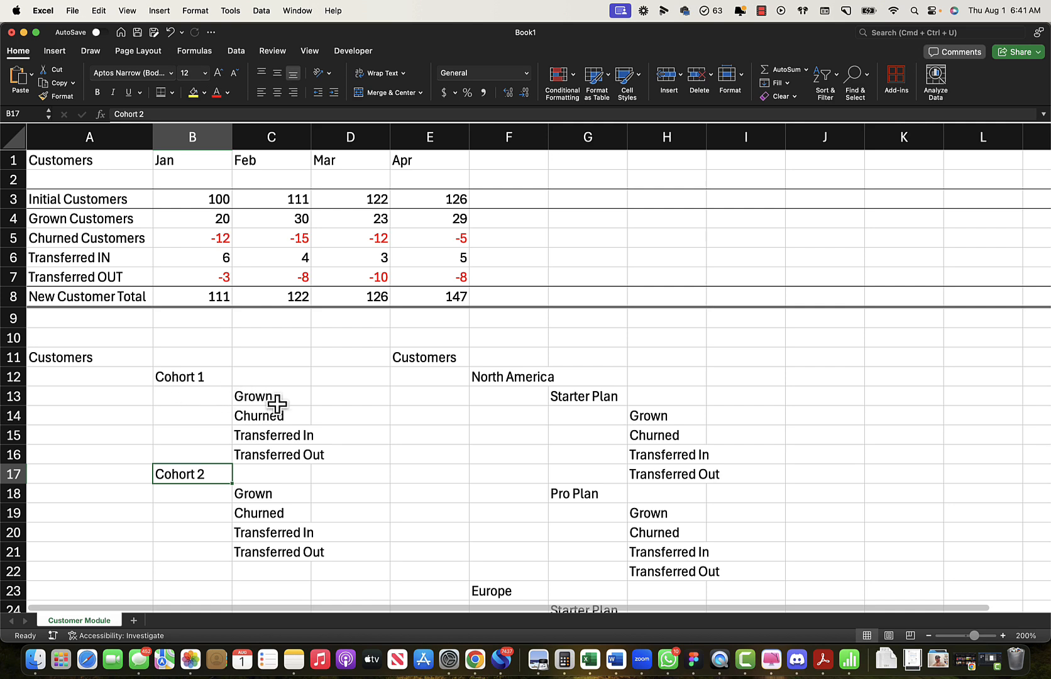
{"action": "left_click", "coordinate": [254, 398]}
{"action": "left_click", "coordinate": [251, 413]}
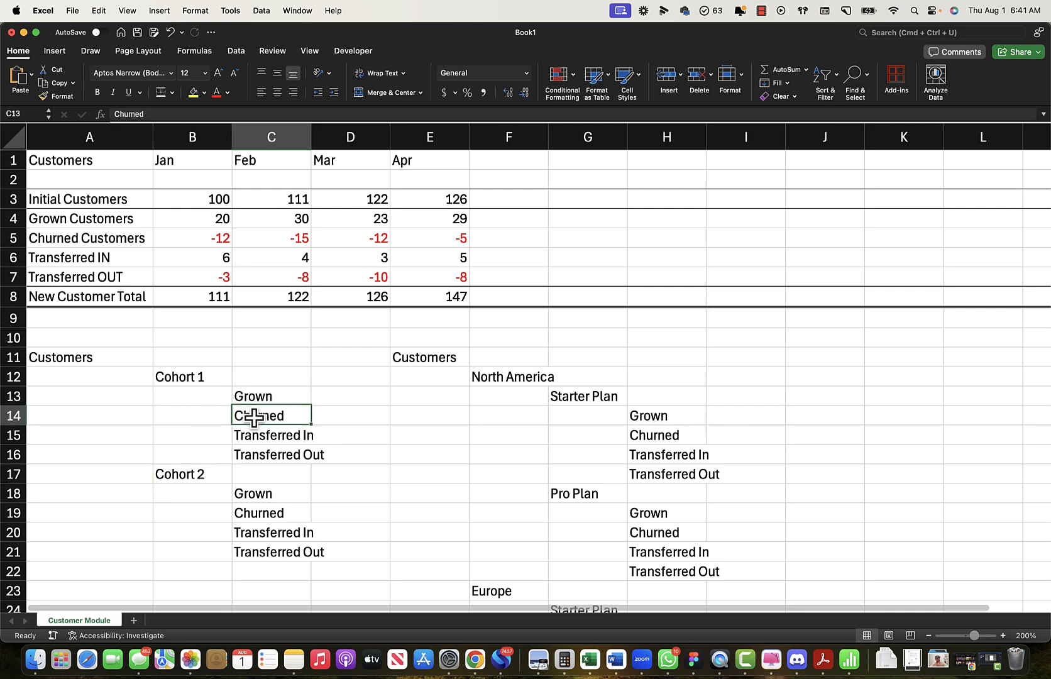
{"action": "left_click", "coordinate": [258, 434]}
{"action": "left_click", "coordinate": [267, 457]}
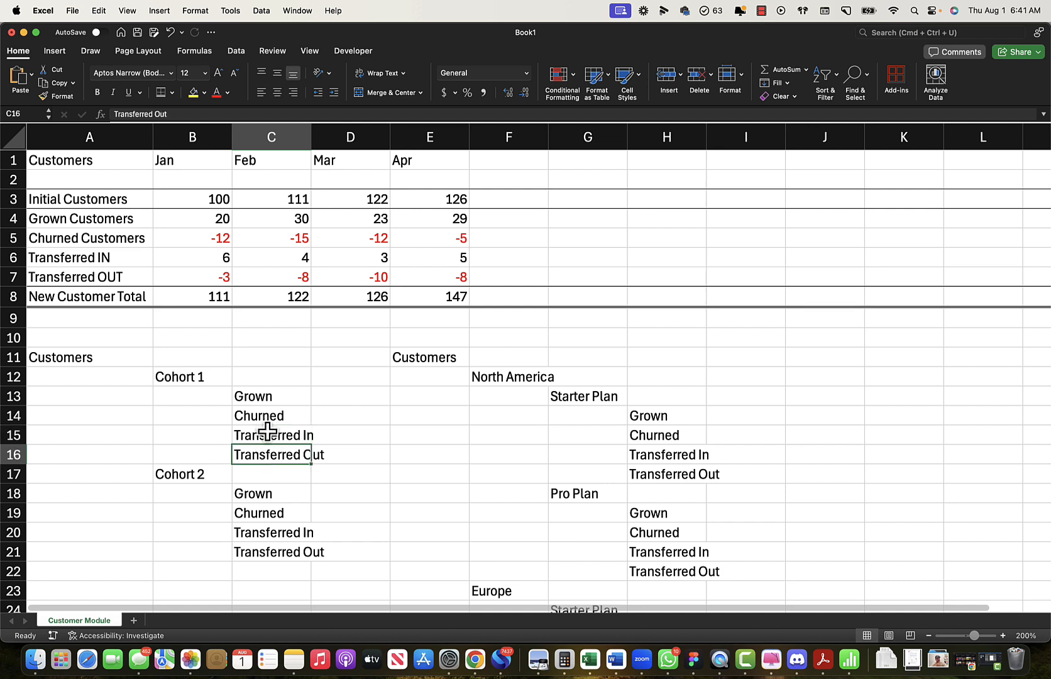
{"action": "left_click", "coordinate": [182, 376]}
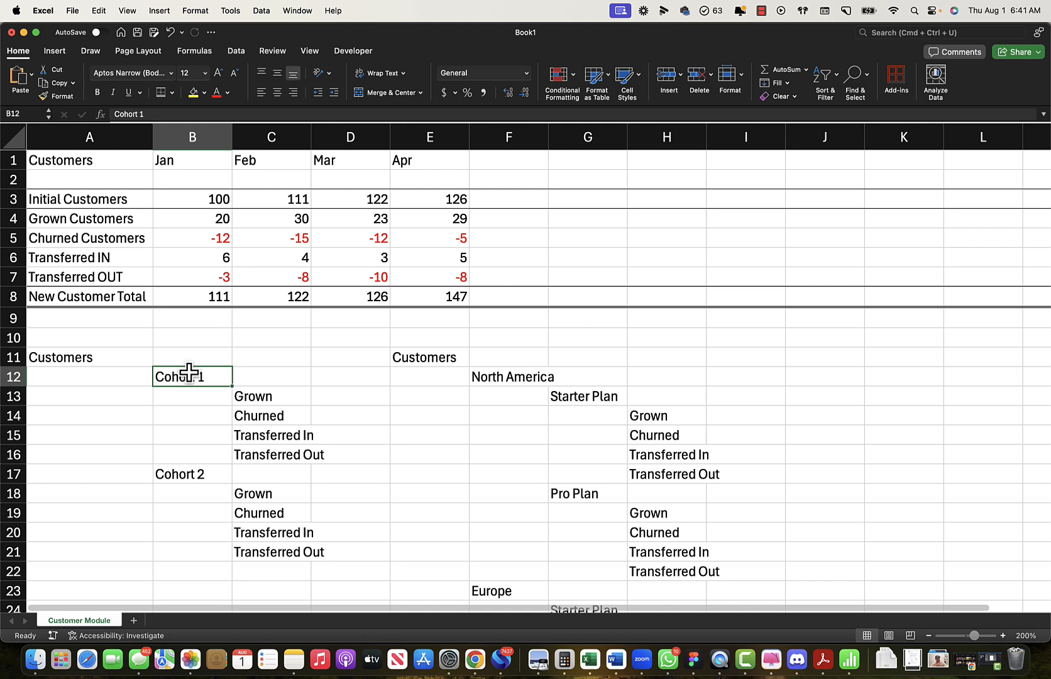
Examine the second Customers outline, following North America through Starter Plan and Pro Plan to their grown and transferred entries.
{"action": "left_click", "coordinate": [416, 360]}
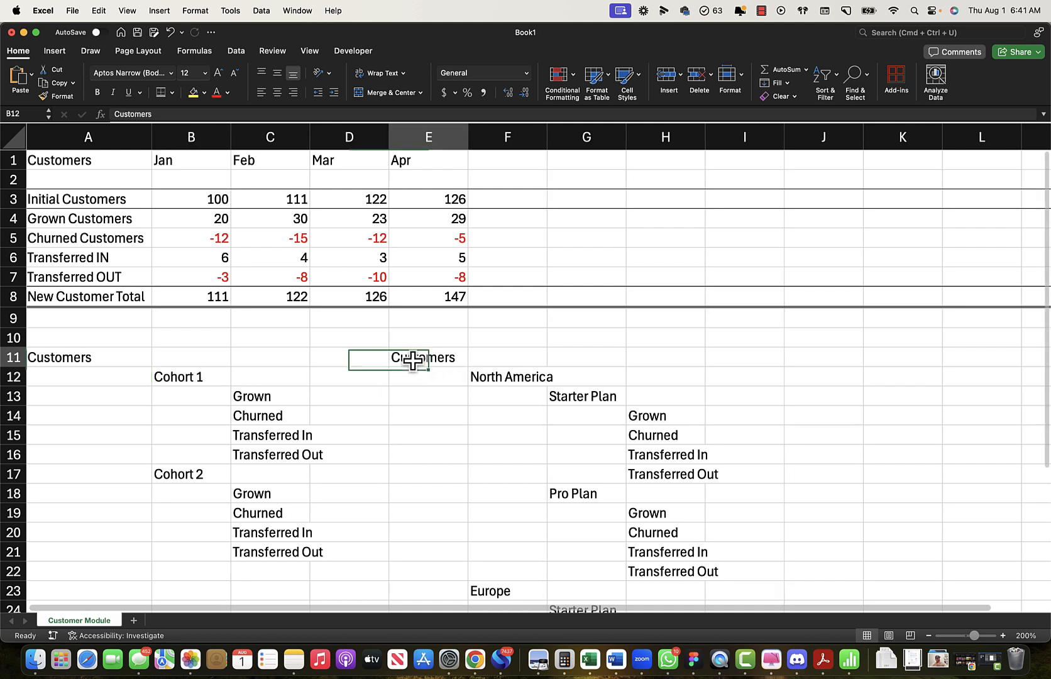
{"action": "left_click", "coordinate": [501, 379]}
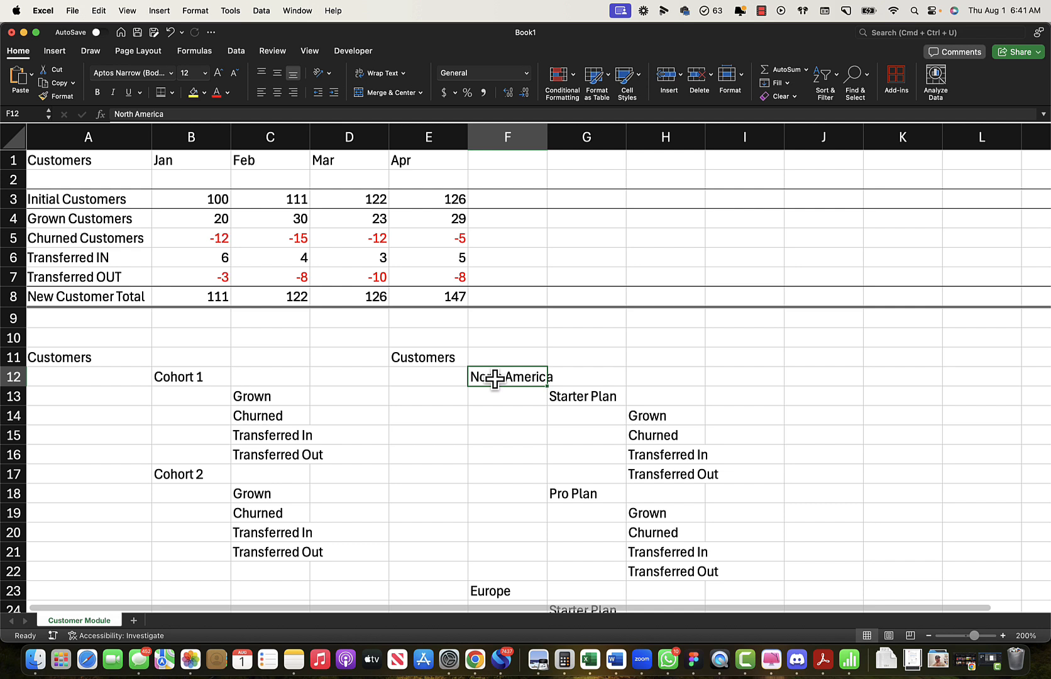
{"action": "left_click", "coordinate": [582, 401]}
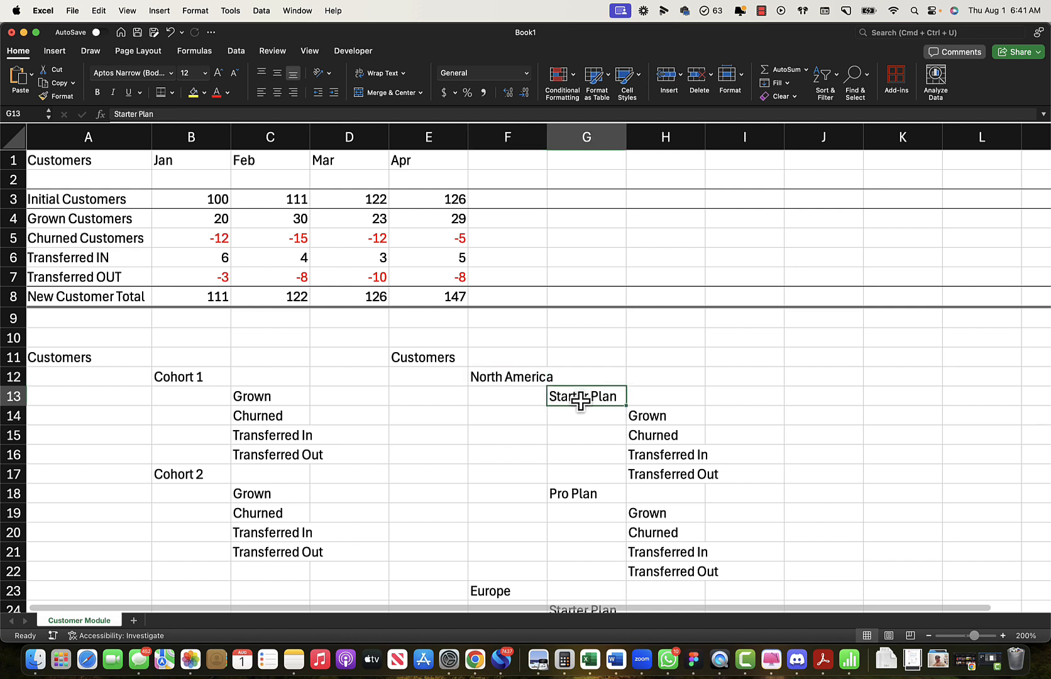
{"action": "left_click", "coordinate": [575, 496]}
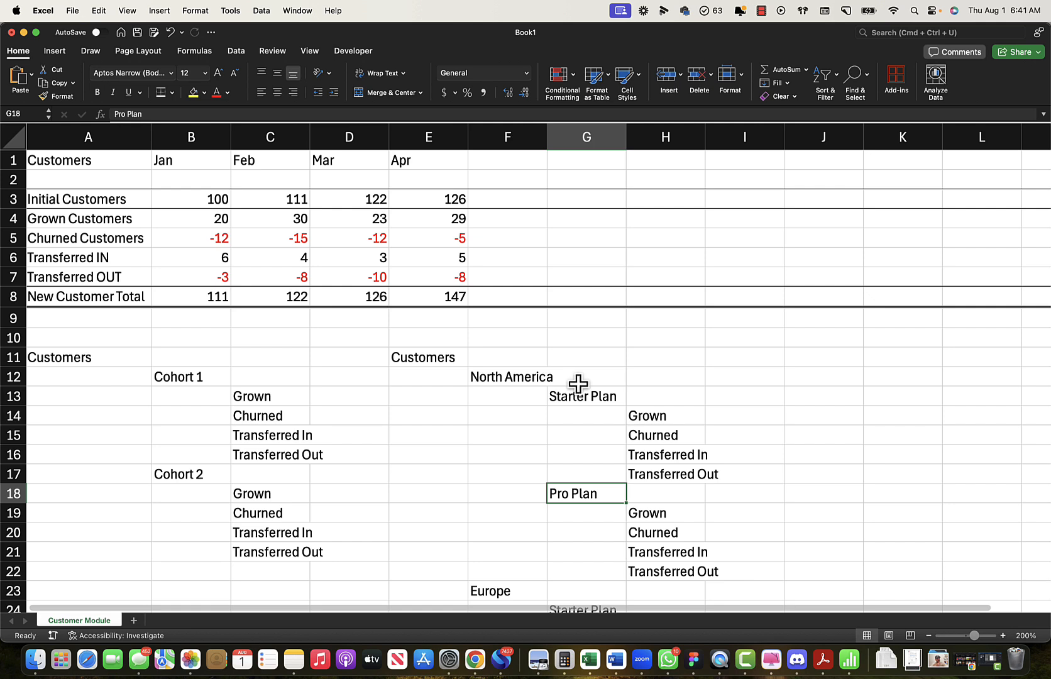
{"action": "scroll", "coordinate": [593, 396], "scroll_direction": "right", "scroll_amount": 1}
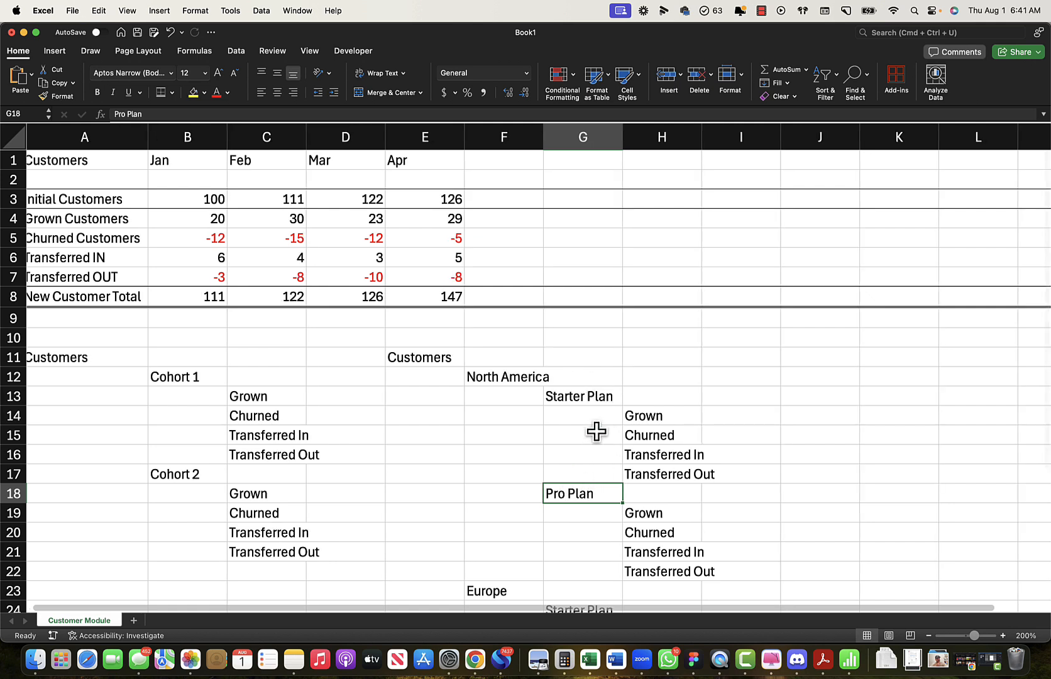
{"action": "left_click", "coordinate": [644, 418]}
{"action": "left_click", "coordinate": [655, 514]}
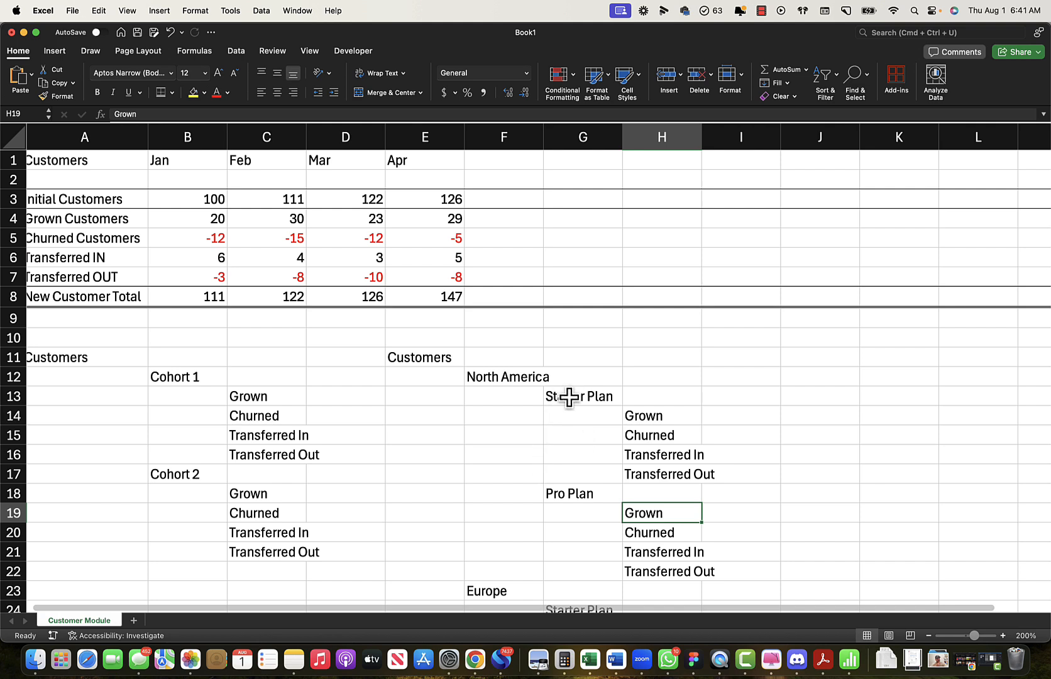
{"action": "left_click", "coordinate": [657, 475]}
{"action": "key", "text": "Return"}
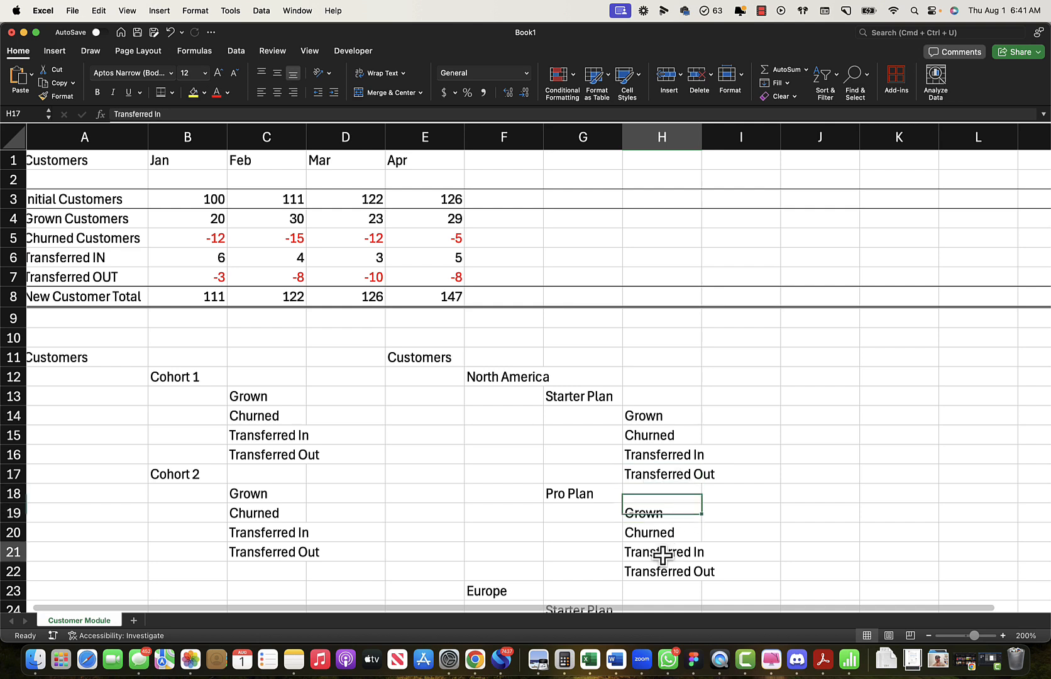
{"action": "left_click", "coordinate": [663, 553]}
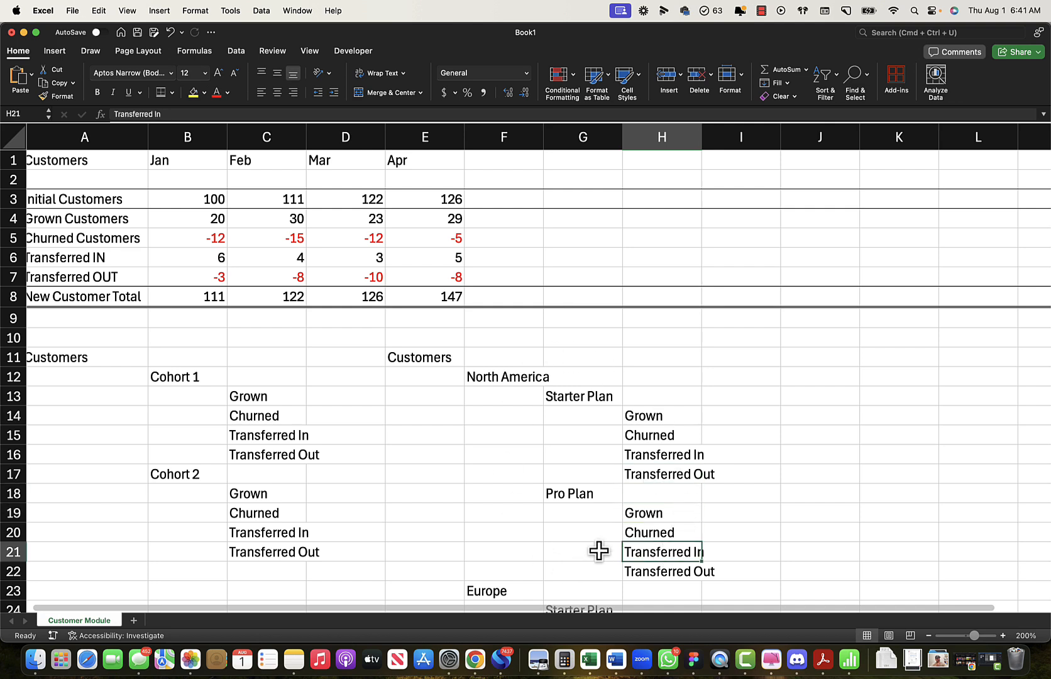
{"action": "scroll", "coordinate": [602, 548], "scroll_direction": "left", "scroll_amount": 1}
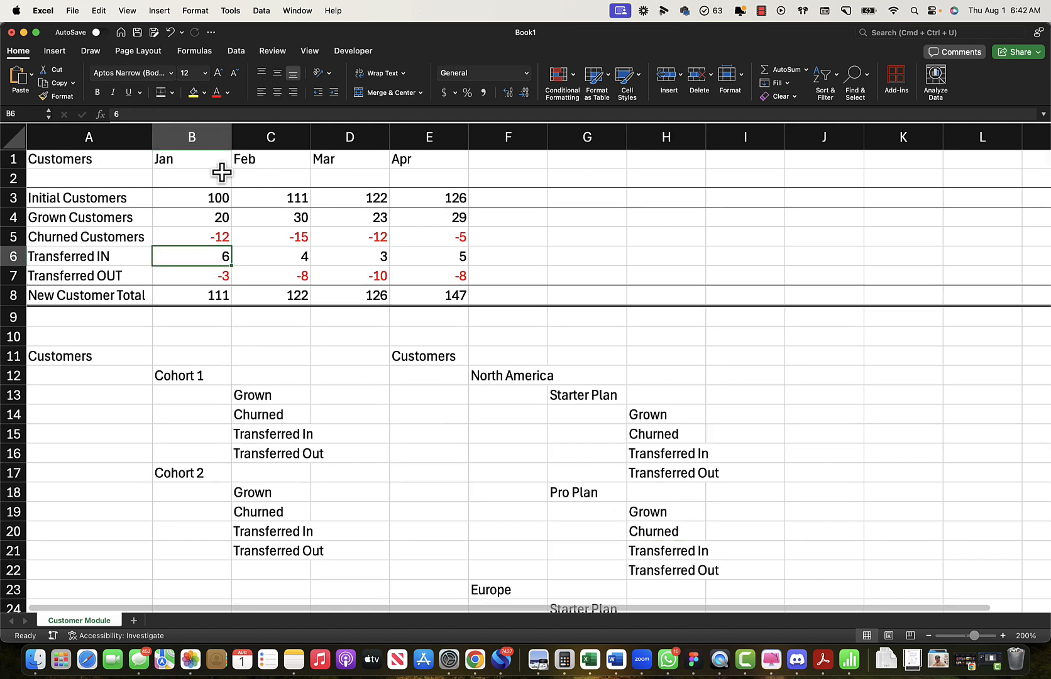
Walk through the January ledger column from Initial Customers to the New Customer Total formula.
{"action": "left_click", "coordinate": [218, 173]}
{"action": "left_click", "coordinate": [211, 195]}
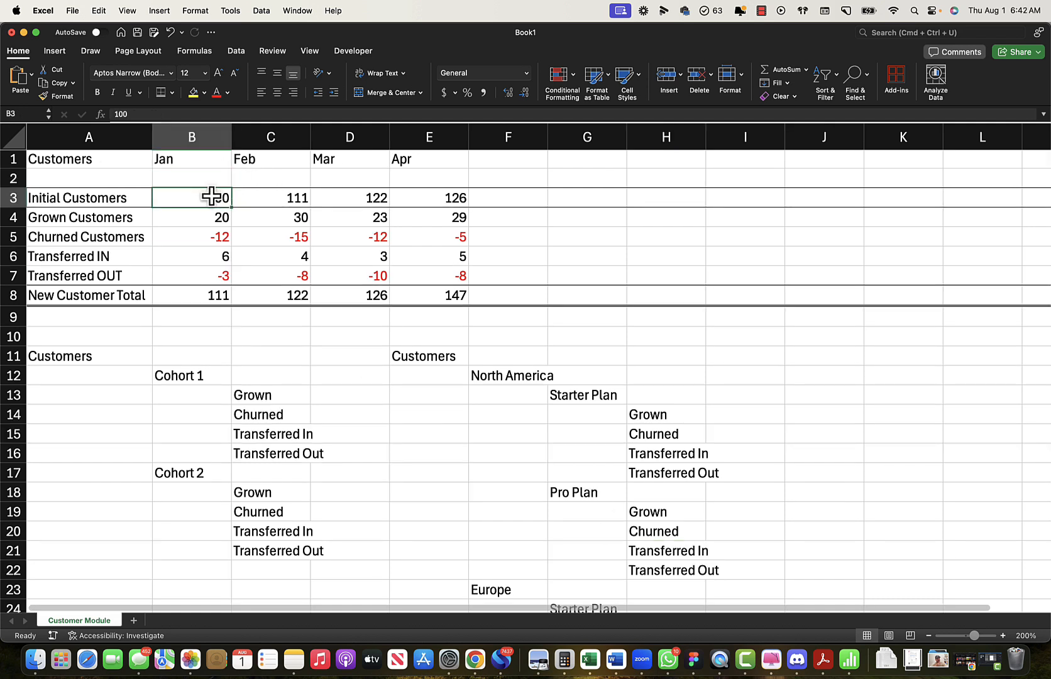
{"action": "left_click", "coordinate": [208, 216]}
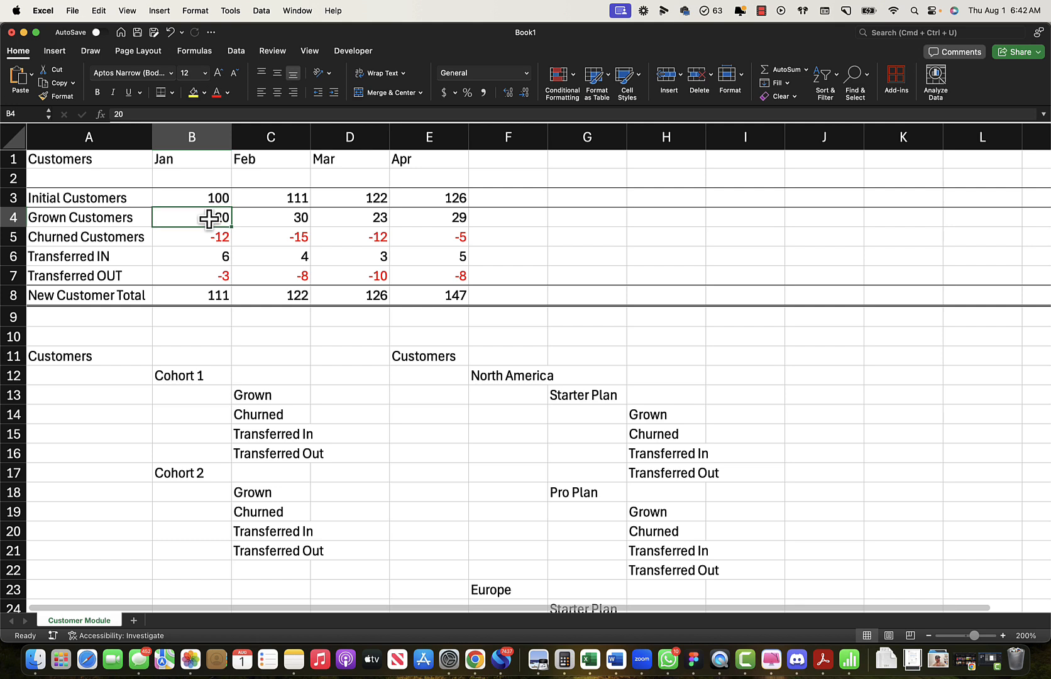
{"action": "left_click", "coordinate": [214, 237]}
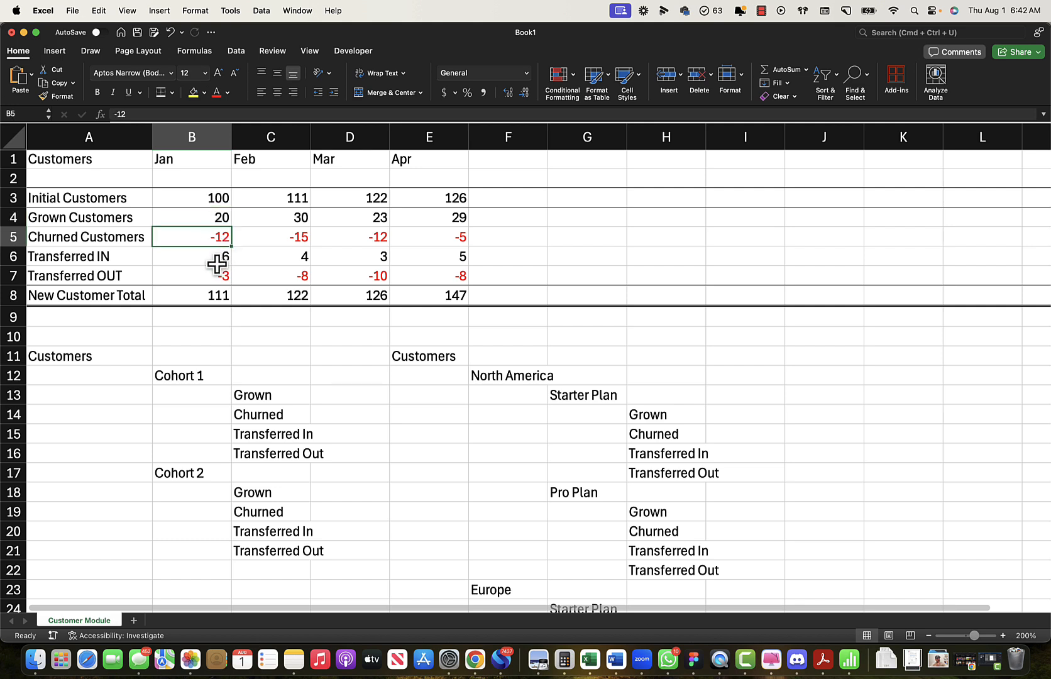
{"action": "left_click", "coordinate": [215, 258]}
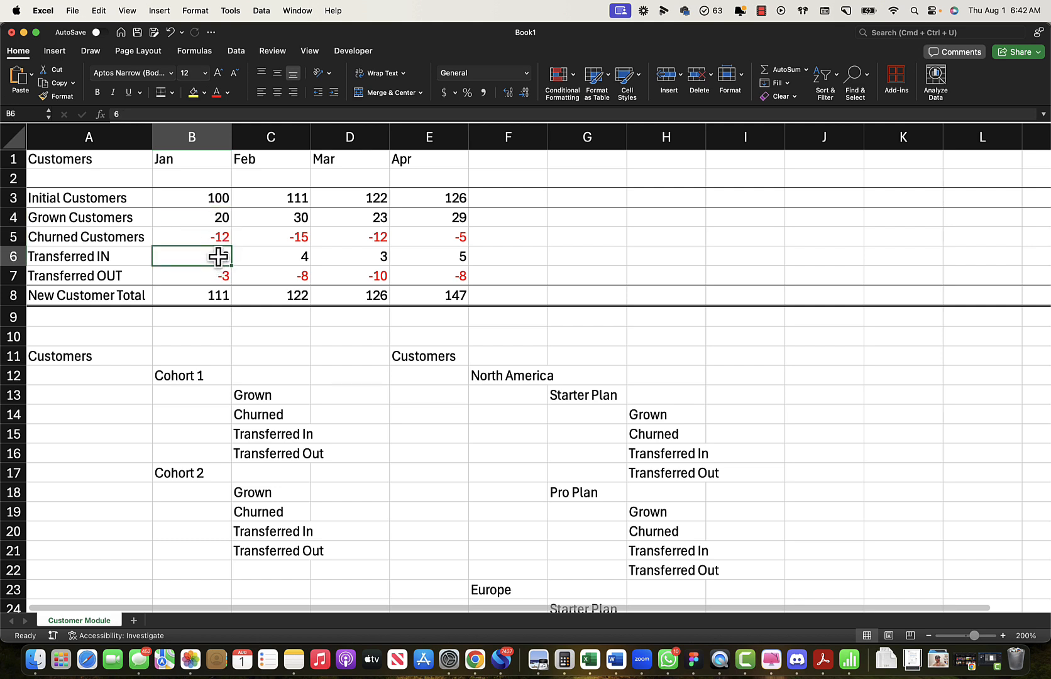
{"action": "left_click", "coordinate": [218, 277]}
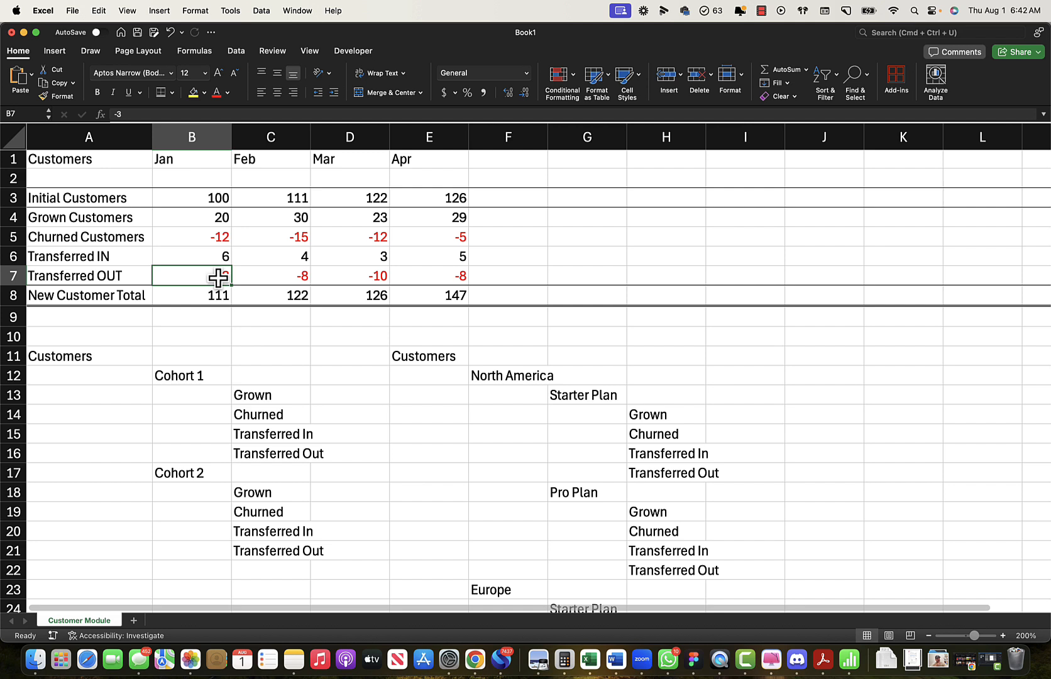
{"action": "left_click", "coordinate": [210, 297]}
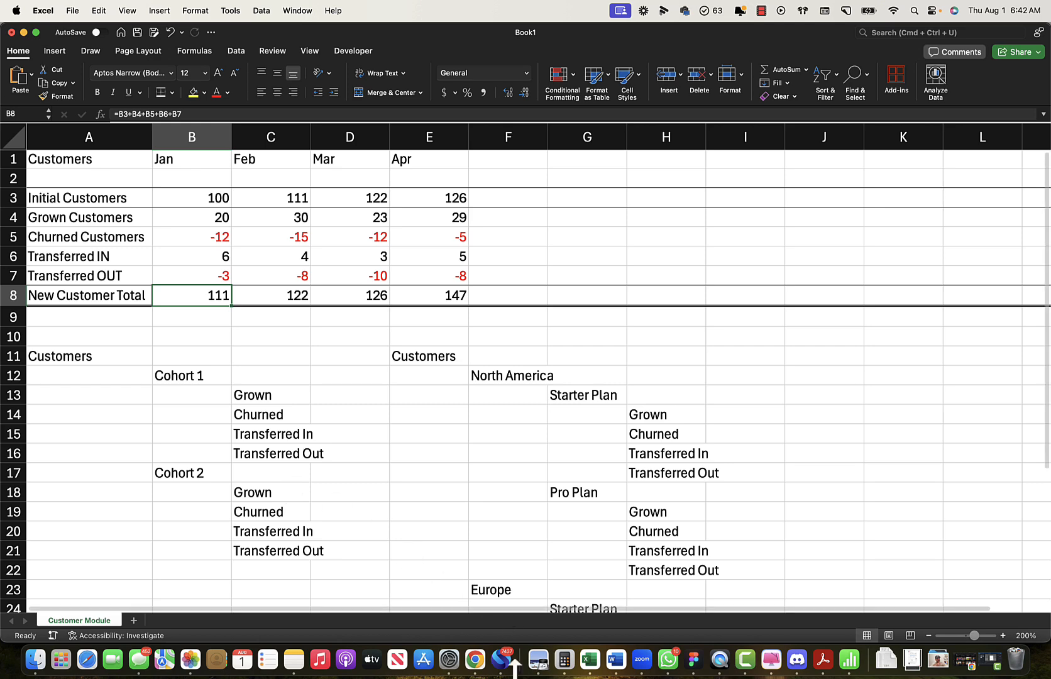
Switch to Chrome, look over the Customer accounts in the Custom Account Manager, and return to the scenario canvas.
{"action": "left_click", "coordinate": [476, 660]}
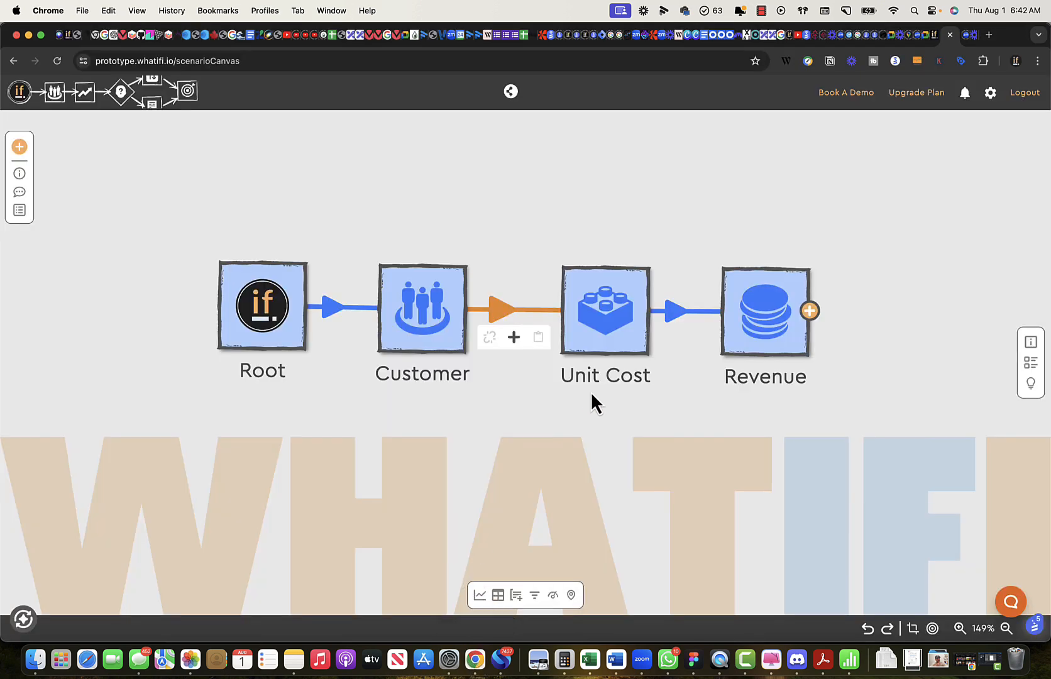
{"action": "left_click", "coordinate": [72, 40]}
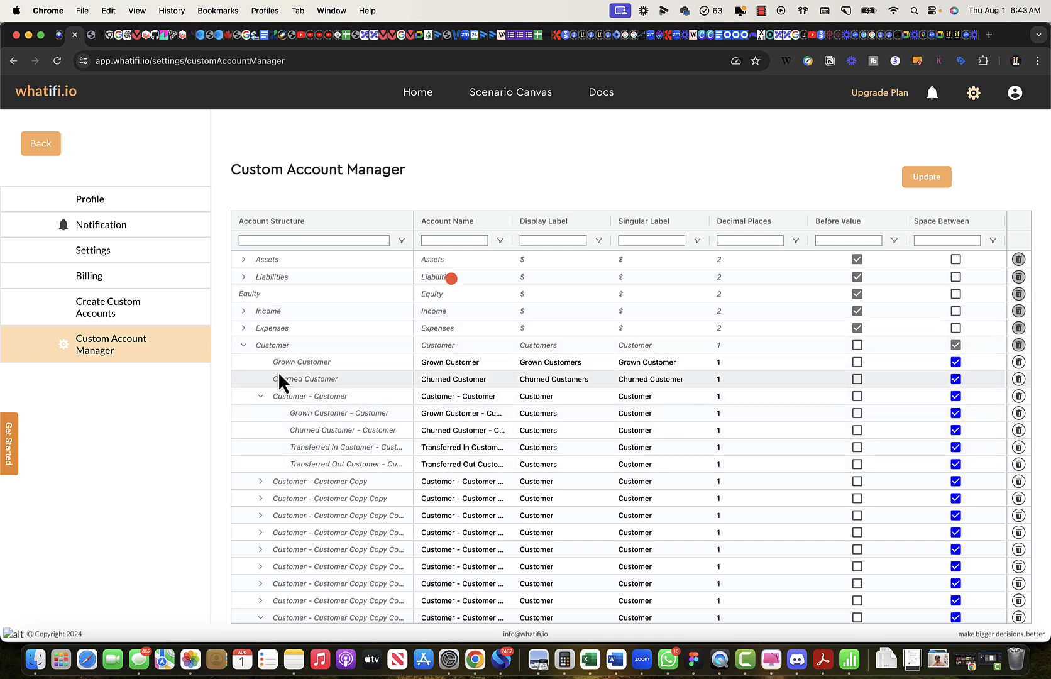
{"action": "left_click", "coordinate": [958, 39]}
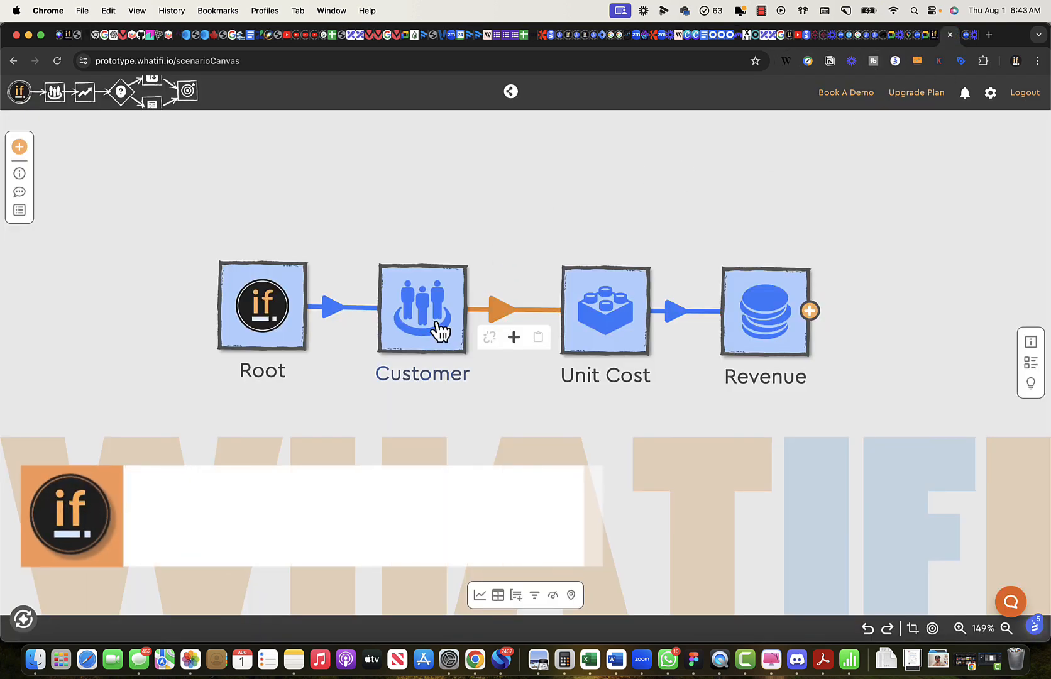
Open the Customer event's details and view the parent customer ledger choices for Cohort 1.
{"action": "left_click", "coordinate": [426, 309]}
{"action": "left_click", "coordinate": [426, 302]}
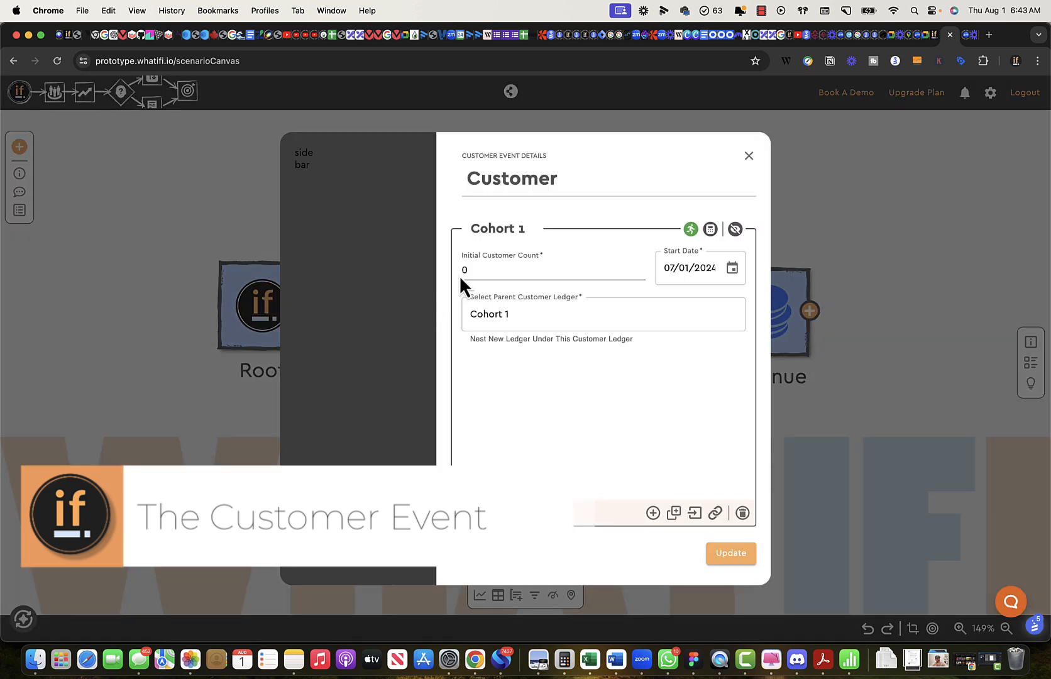
{"action": "mouse_move", "coordinate": [499, 234]}
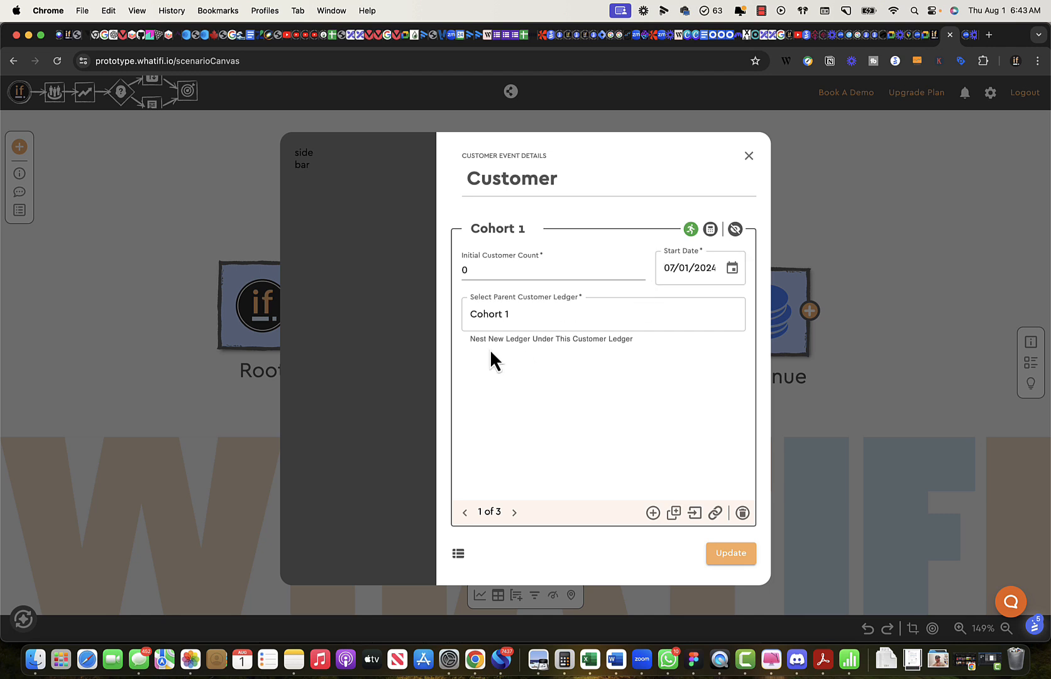
{"action": "left_click", "coordinate": [524, 313]}
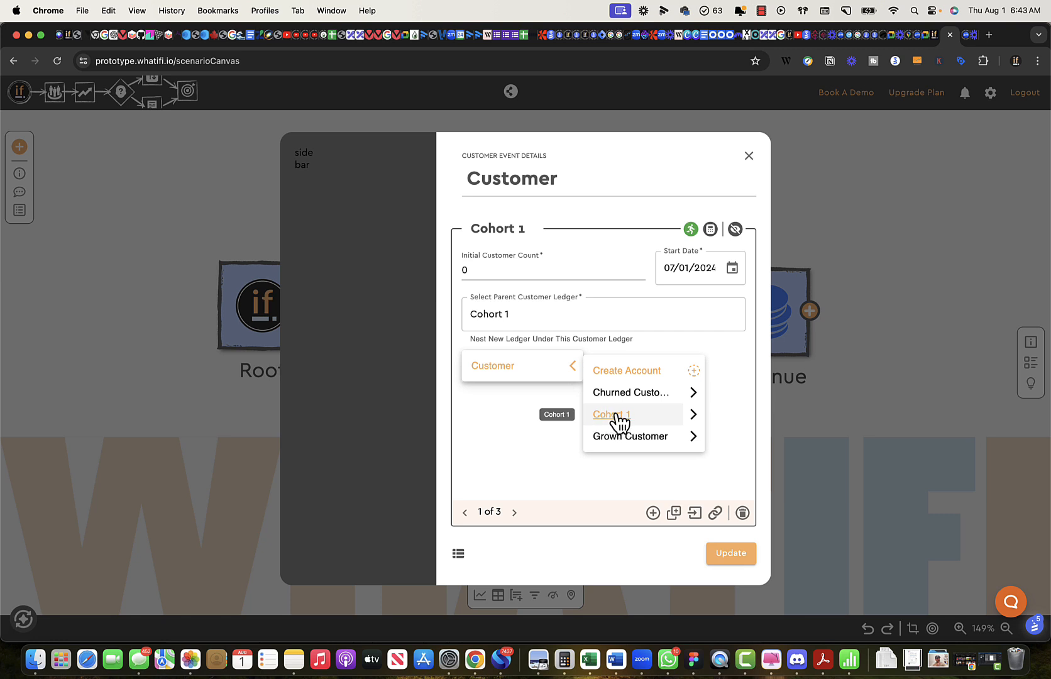
Review the Cohort 1A entry with its parent ledger choices and the Cohort 1B entry, then close the event details.
{"action": "left_click", "coordinate": [514, 512]}
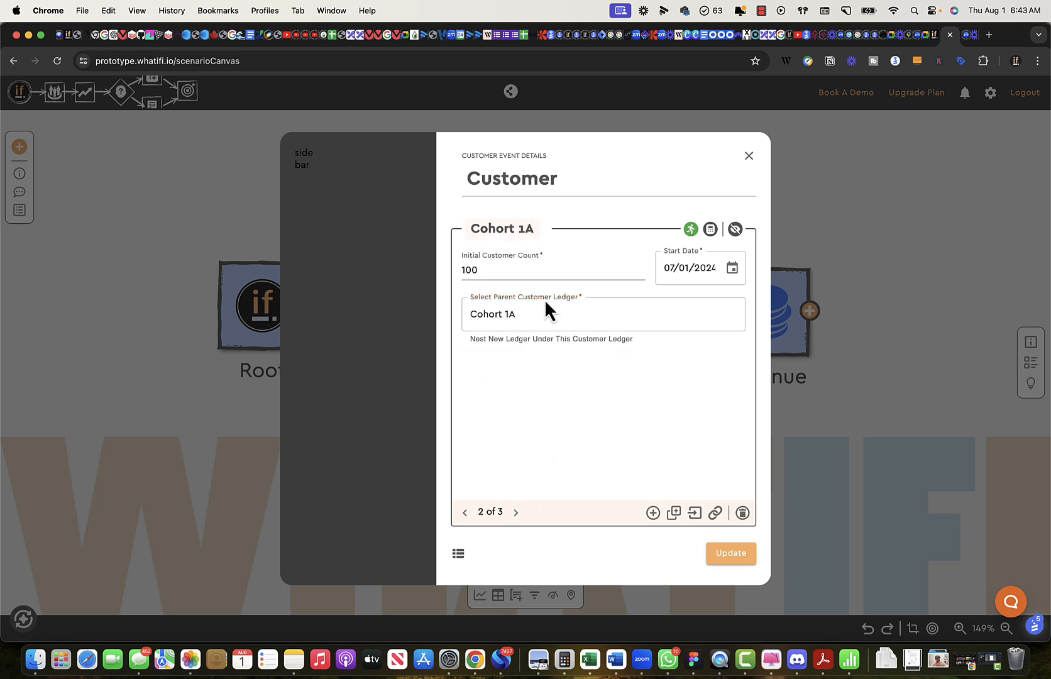
{"action": "left_click", "coordinate": [533, 315]}
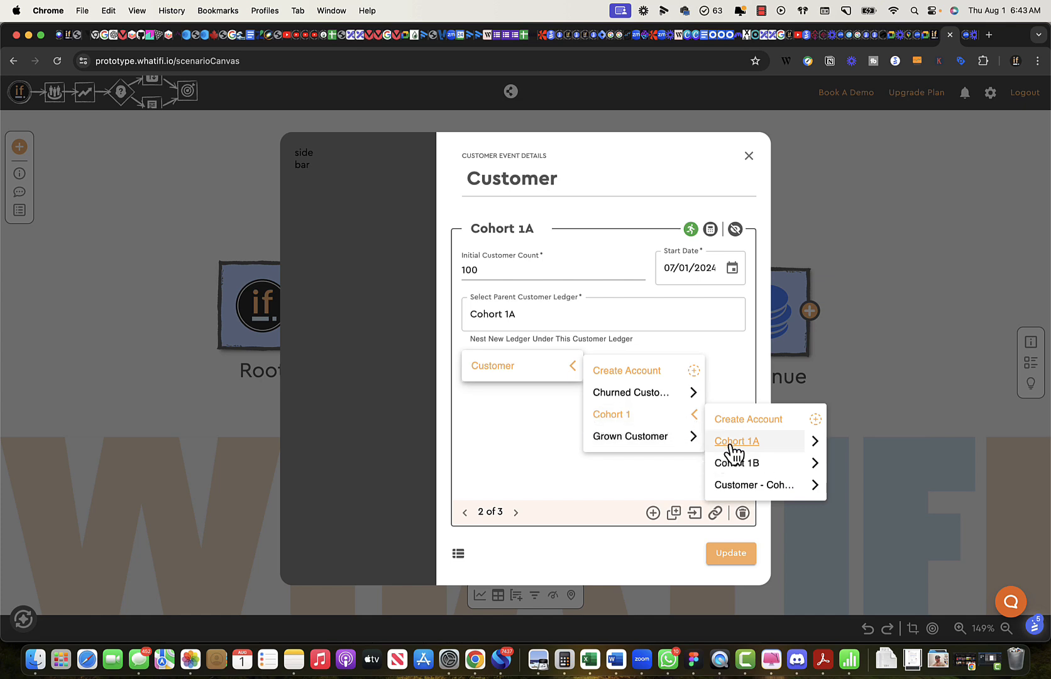
{"action": "left_click", "coordinate": [502, 435]}
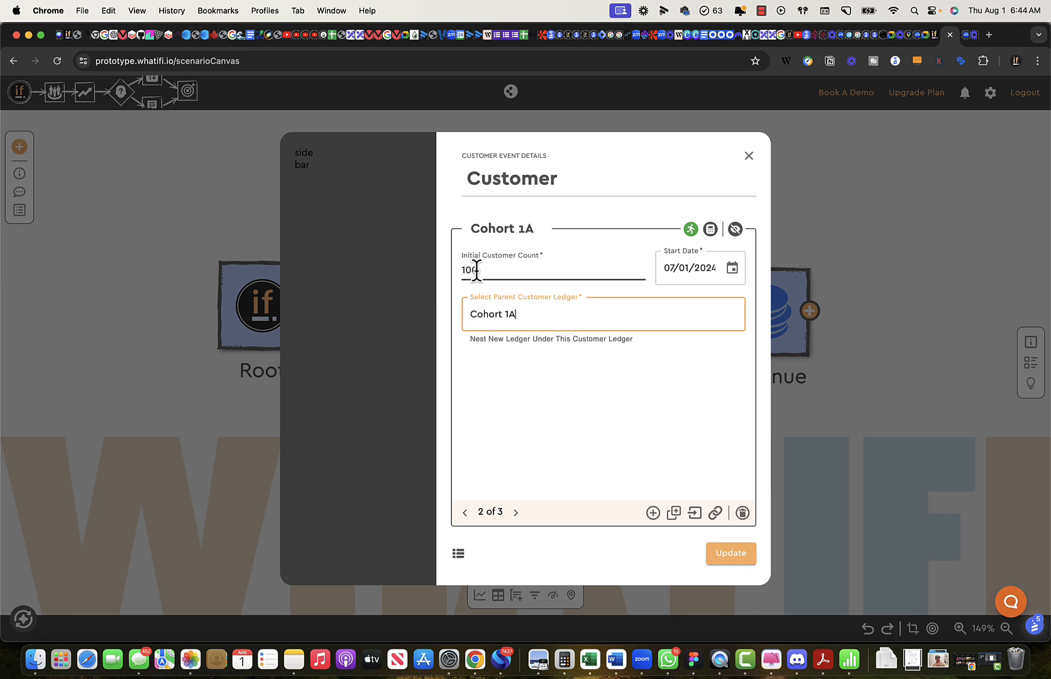
{"action": "left_click", "coordinate": [515, 511]}
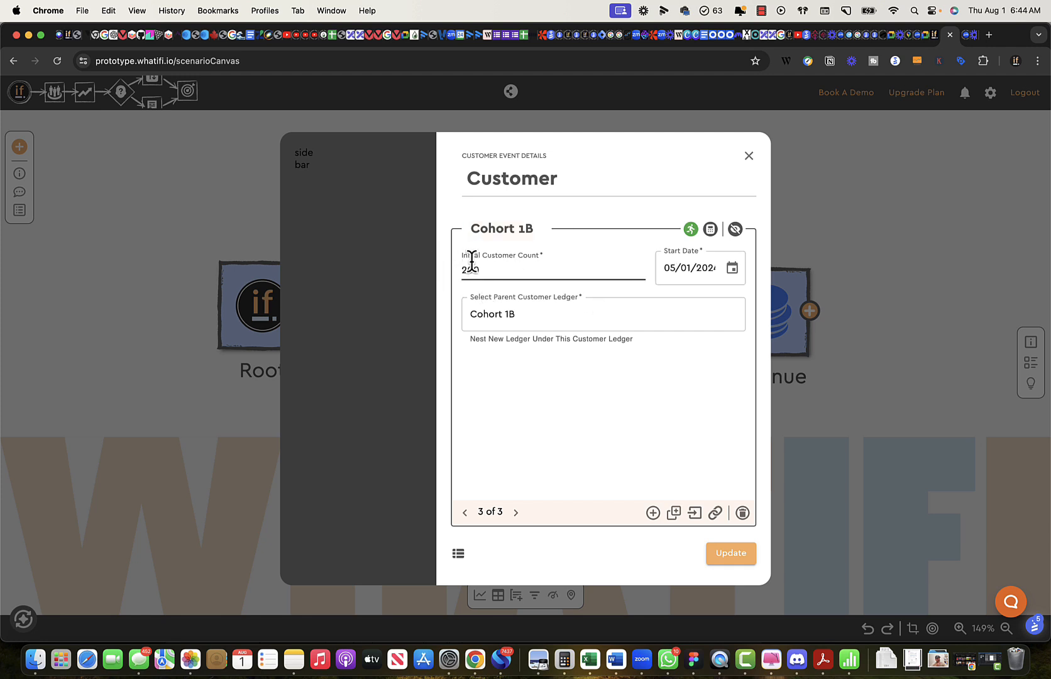
{"action": "left_click", "coordinate": [748, 159]}
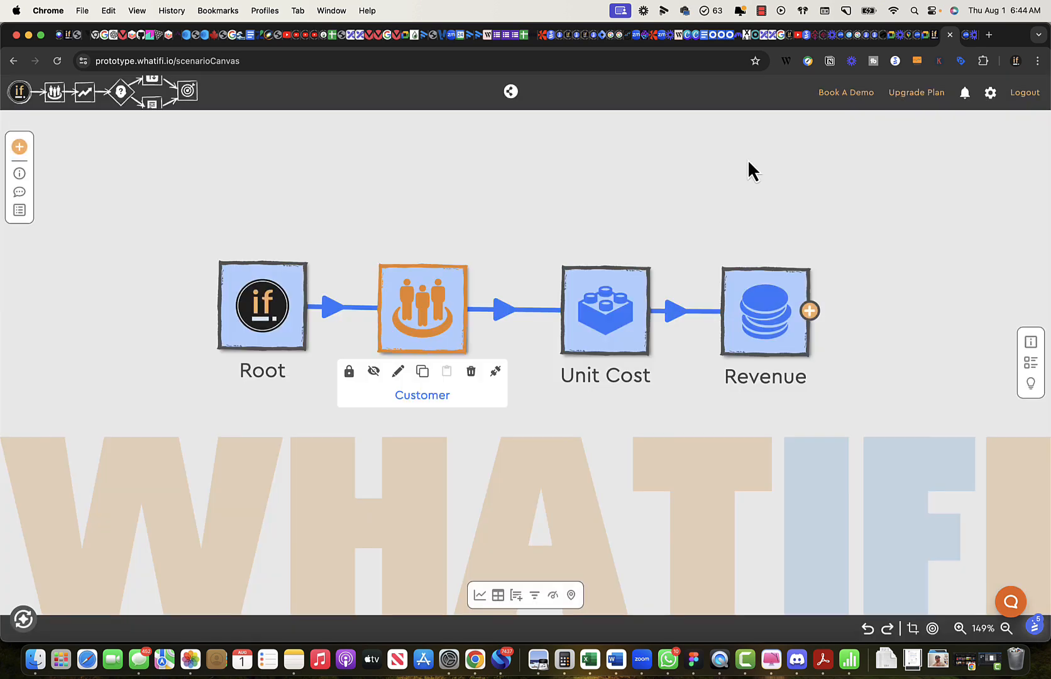
Show the scenario's ledgers in an enlarged grid view and expand the Customer ledger down to the Cohort 1 sub-ledgers.
{"action": "left_click", "coordinate": [479, 595]}
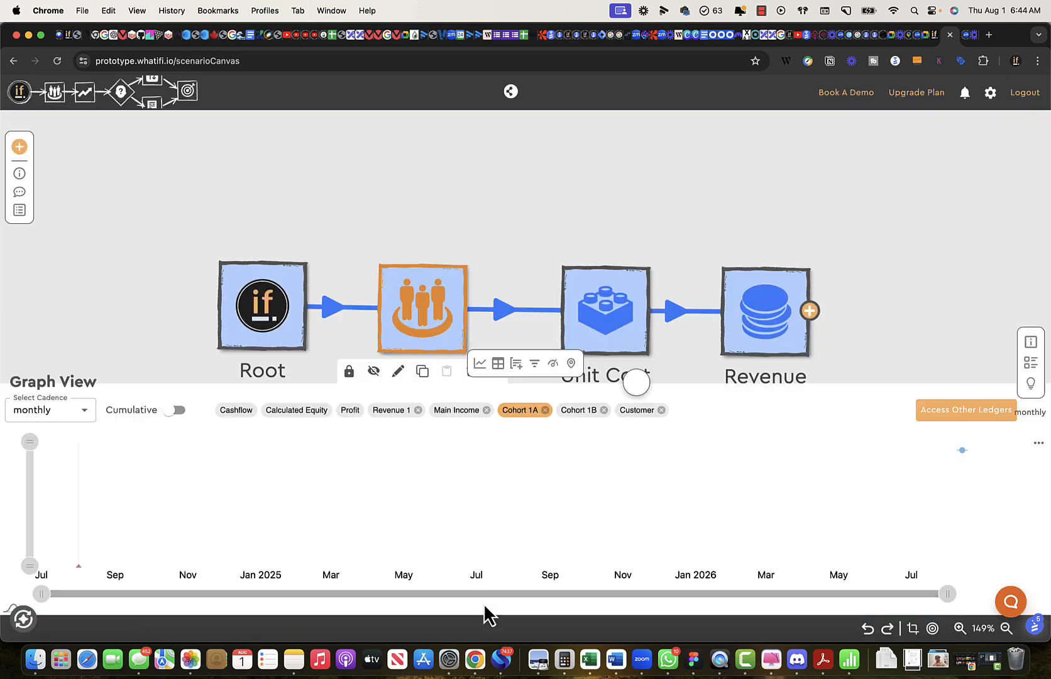
{"action": "left_click", "coordinate": [499, 365]}
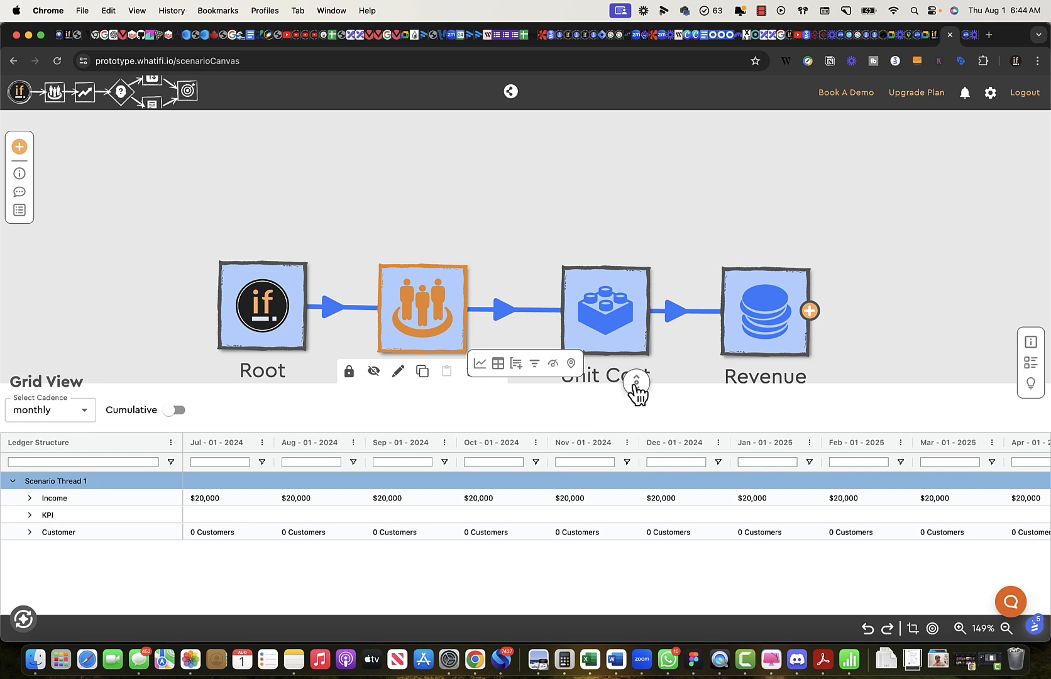
{"action": "left_click_drag", "start_coordinate": [636, 386], "coordinate": [622, 218]}
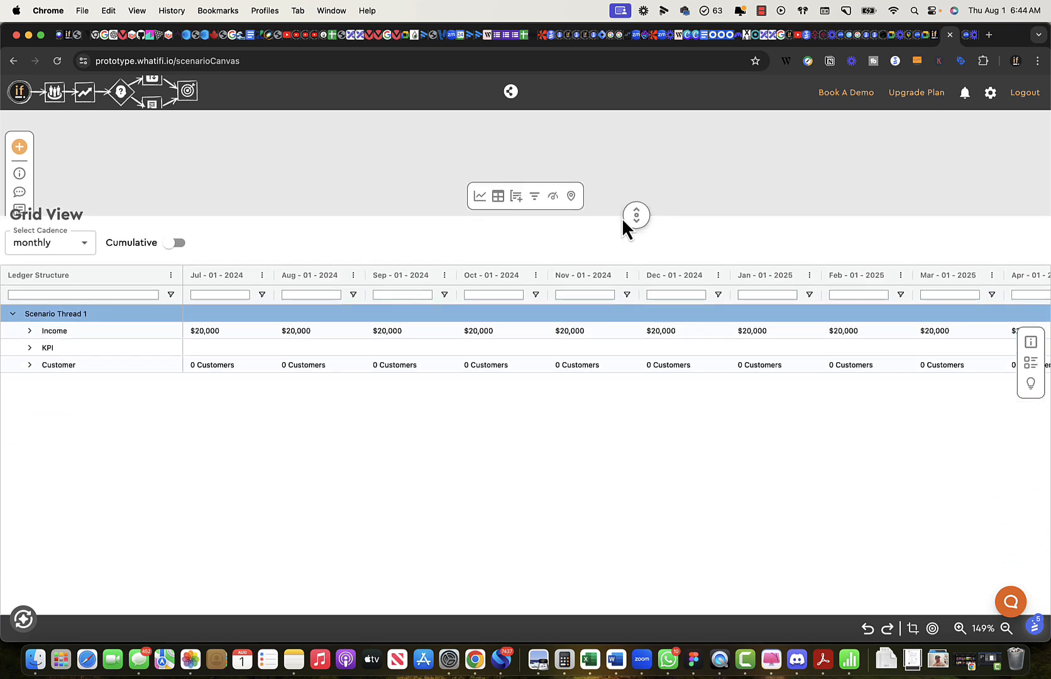
{"action": "left_click", "coordinate": [30, 365]}
{"action": "left_click", "coordinate": [46, 383]}
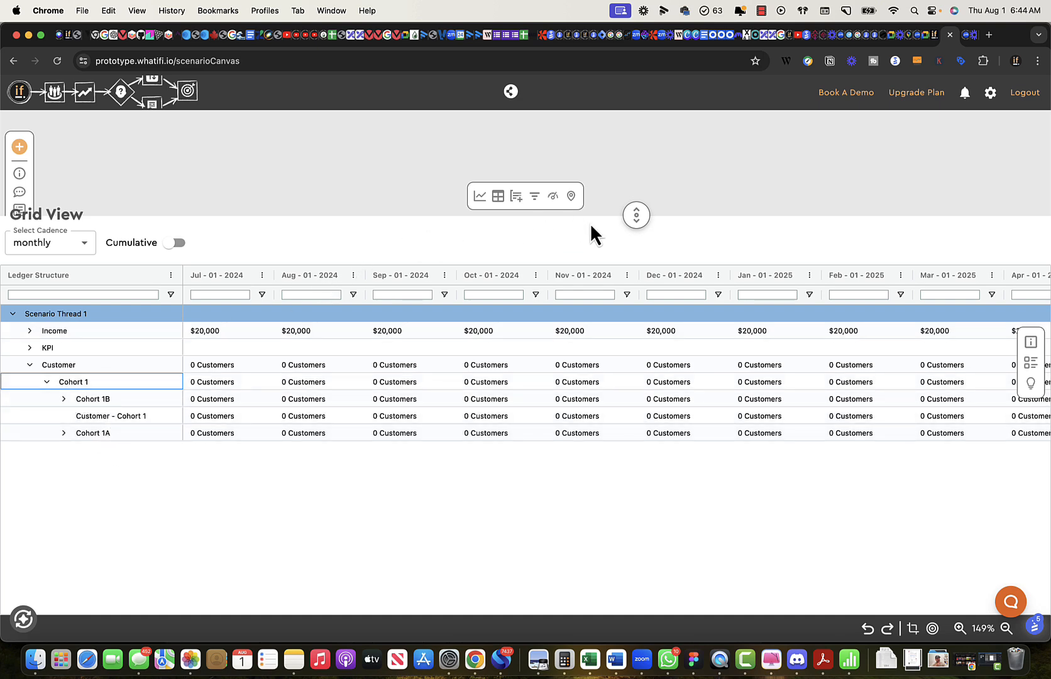
Return to the graph view and compare the monthly and cumulative customer graphs for Cohort 1A and Cohort 1B.
{"action": "left_click", "coordinate": [635, 216]}
{"action": "left_click", "coordinate": [480, 365]}
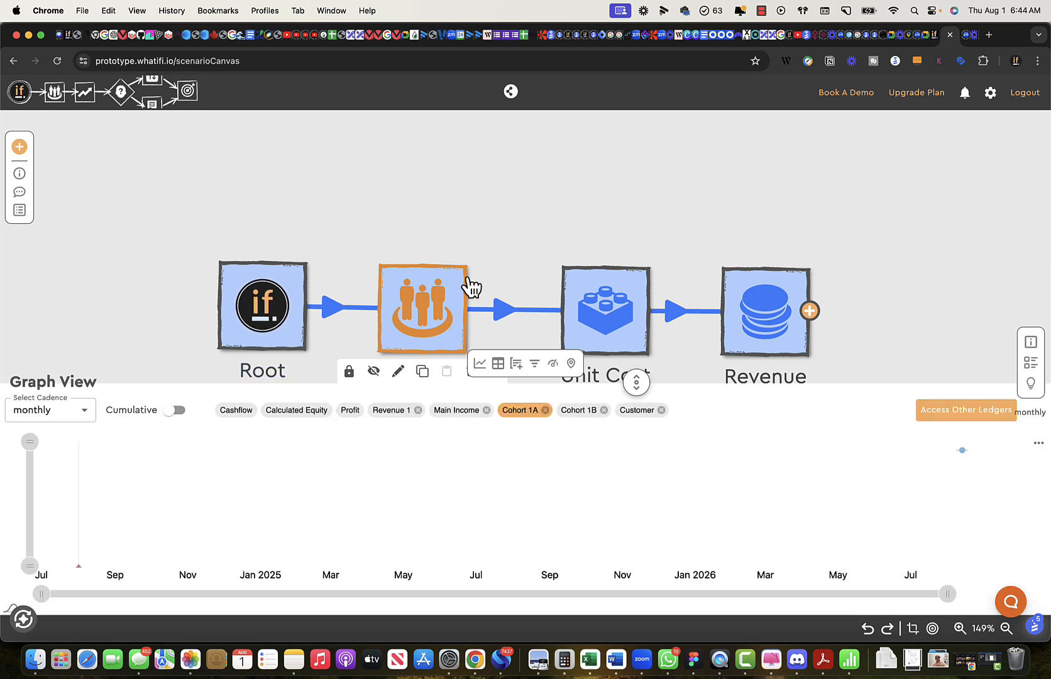
{"action": "scroll", "coordinate": [470, 286], "scroll_direction": "down", "scroll_amount": 3}
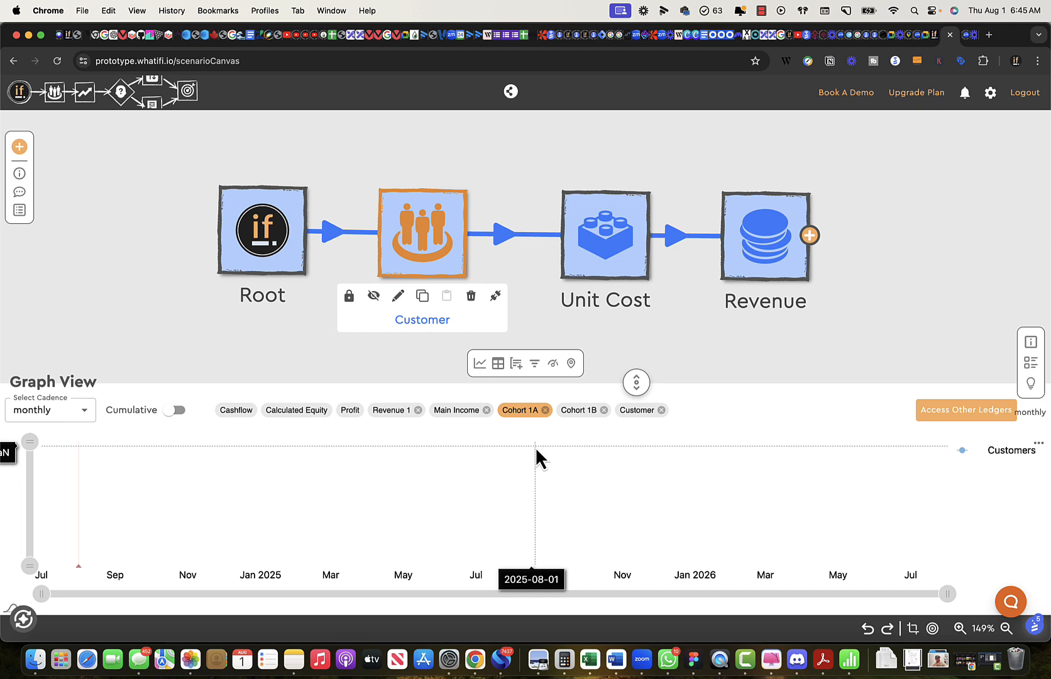
{"action": "left_click", "coordinate": [175, 412]}
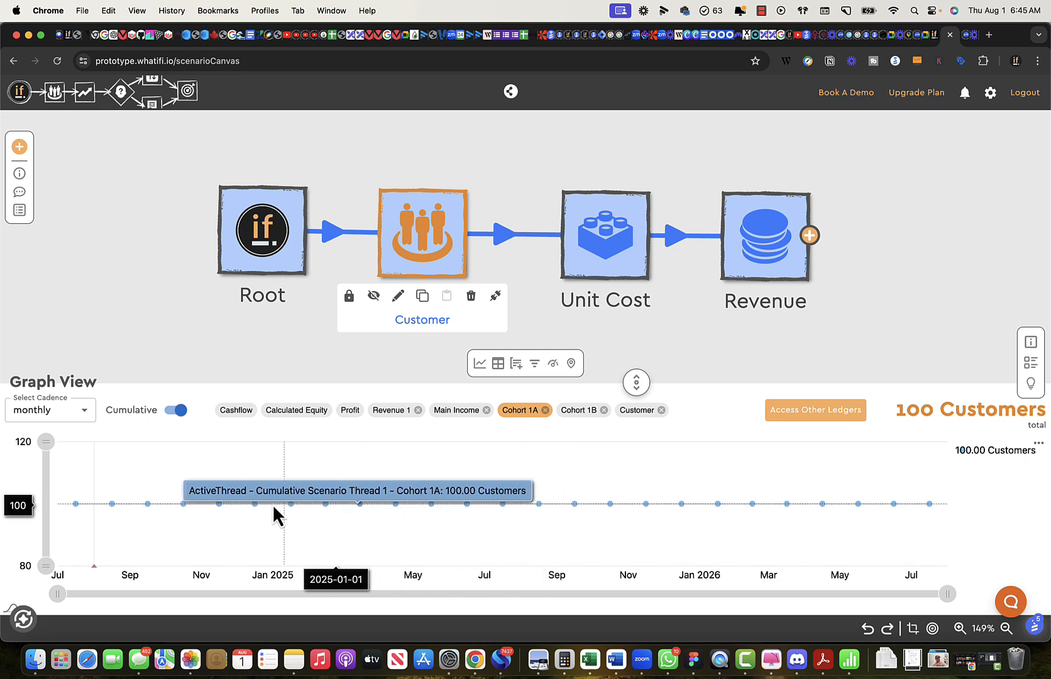
{"action": "left_click", "coordinate": [176, 411]}
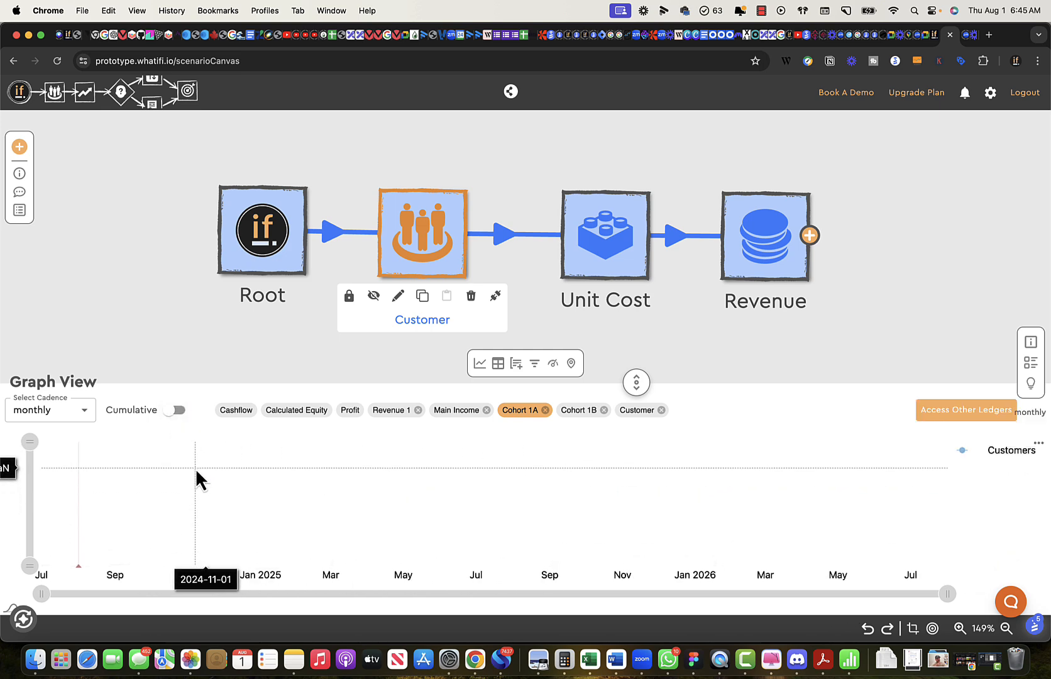
{"action": "left_click", "coordinate": [576, 415]}
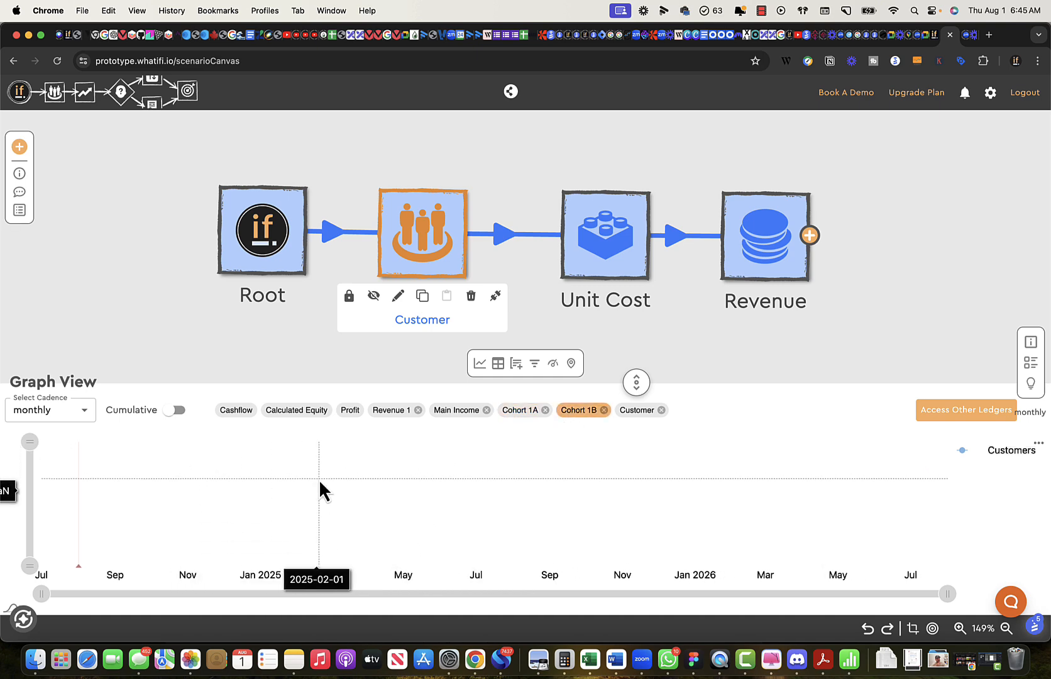
{"action": "left_click", "coordinate": [175, 412]}
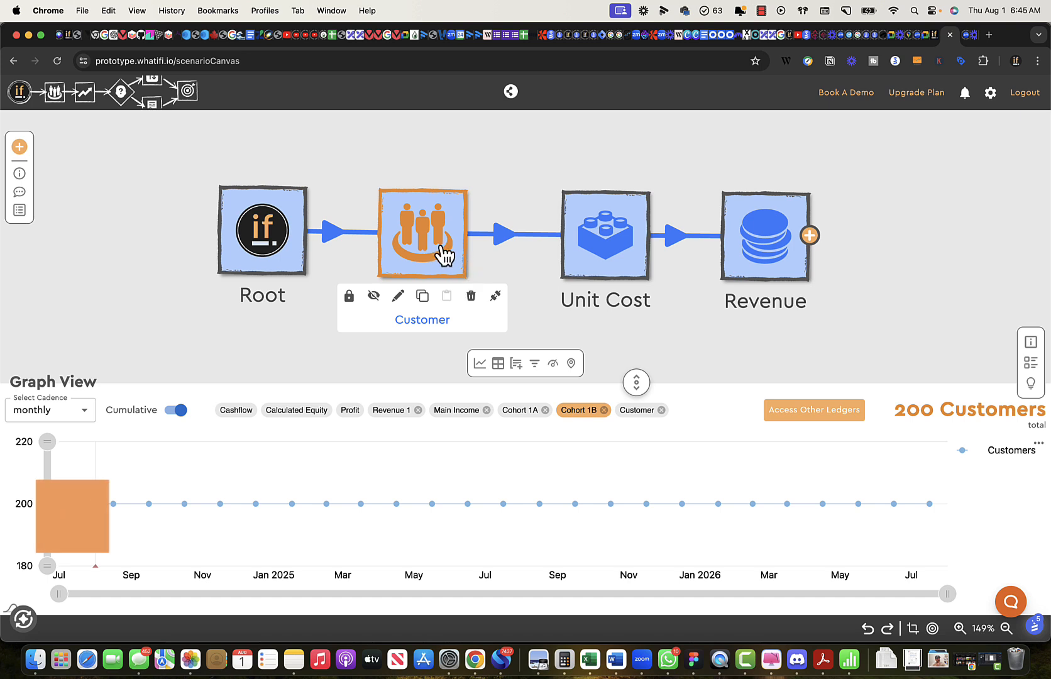
Review the Unit Cost event's Product 1 entry, including its optional cost of goods sold fields, and close the details without changes.
{"action": "left_click_drag", "start_coordinate": [544, 300], "coordinate": [437, 340]}
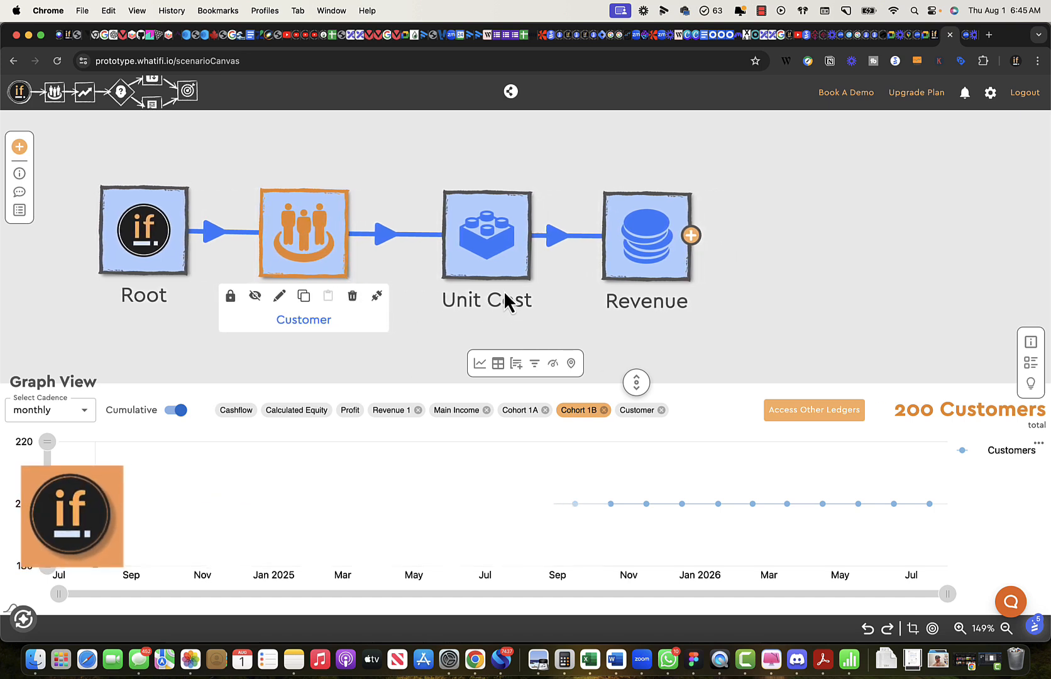
{"action": "left_click", "coordinate": [490, 244]}
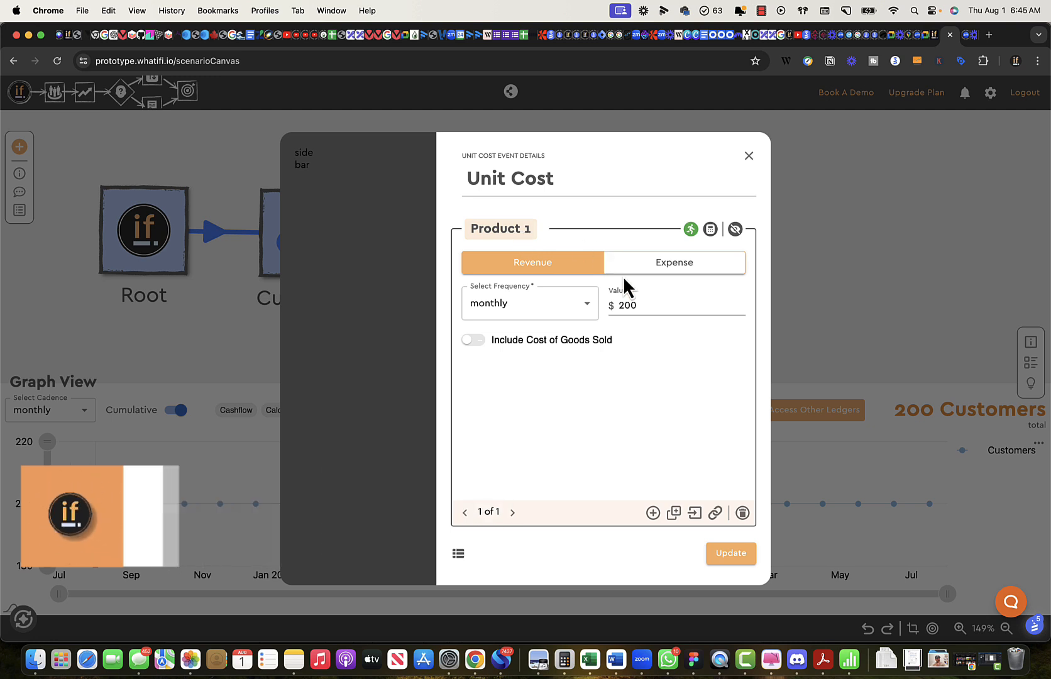
{"action": "left_click", "coordinate": [473, 342]}
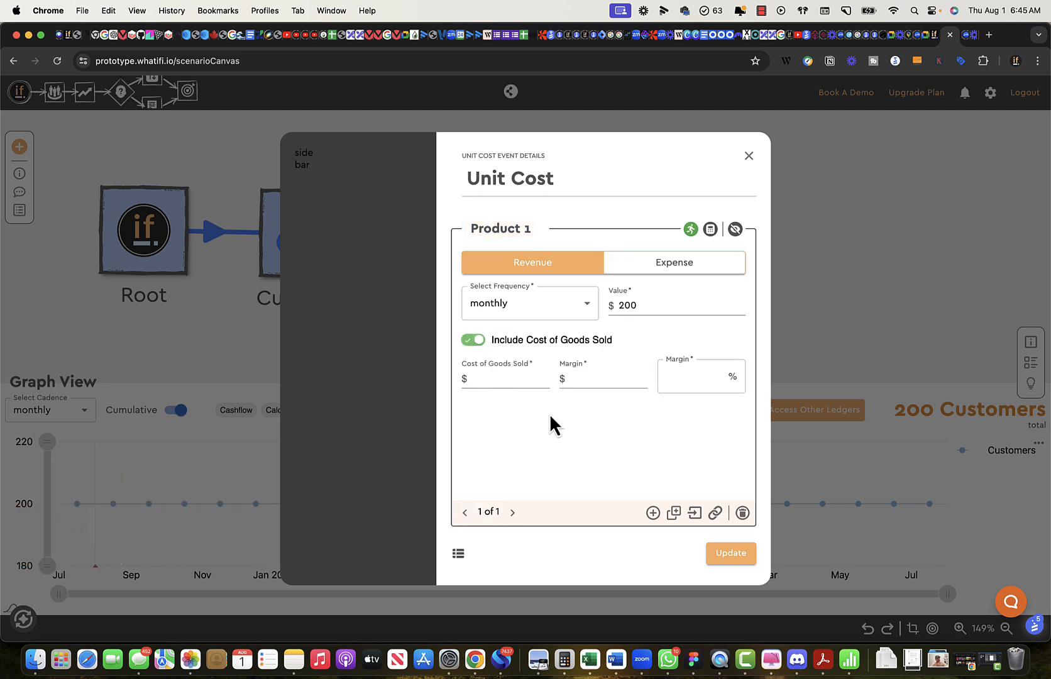
{"action": "left_click", "coordinate": [482, 351]}
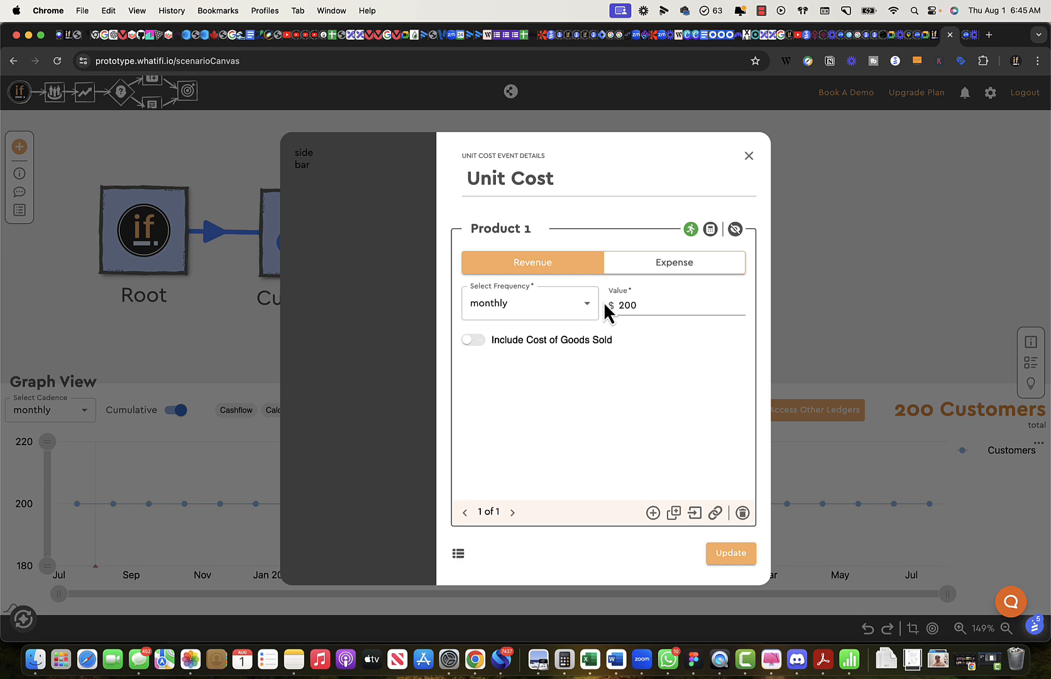
{"action": "left_click", "coordinate": [748, 159]}
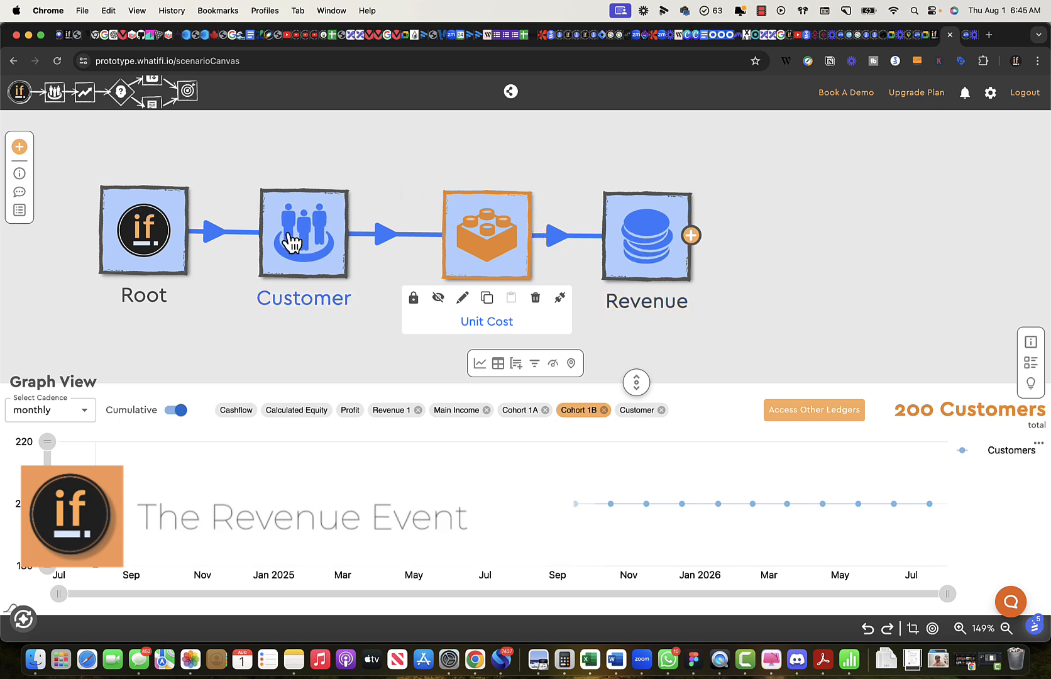
Review the Revenue event's Revenue 1 entry and its parent income ledger choices, then close the details.
{"action": "left_click", "coordinate": [647, 247]}
{"action": "double_click", "coordinate": [647, 247]}
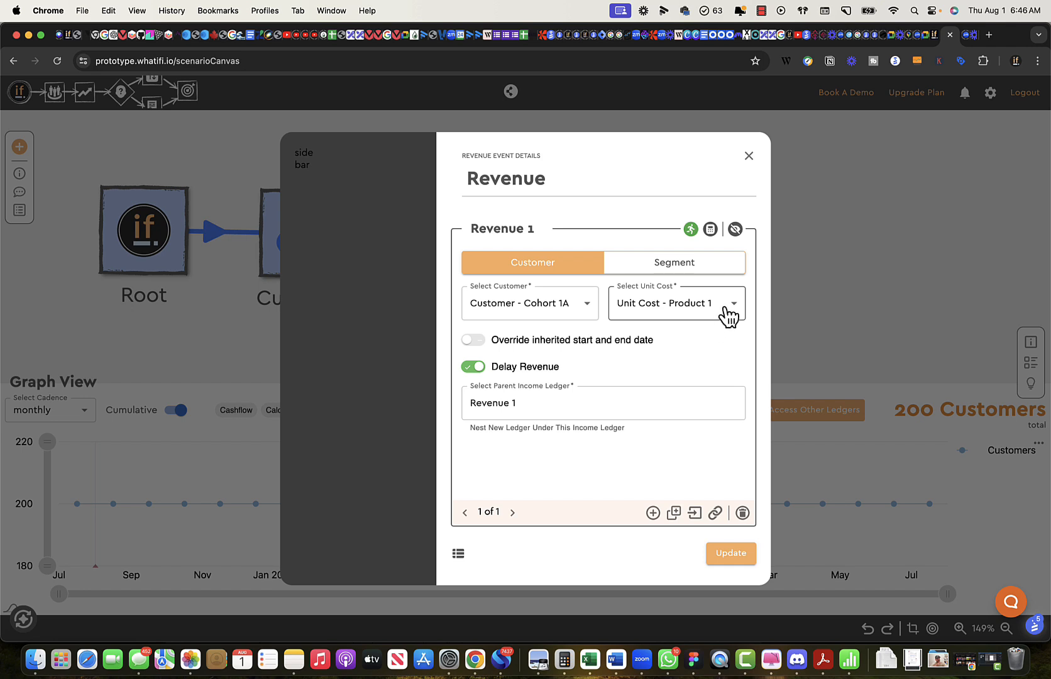
{"action": "left_click", "coordinate": [597, 401]}
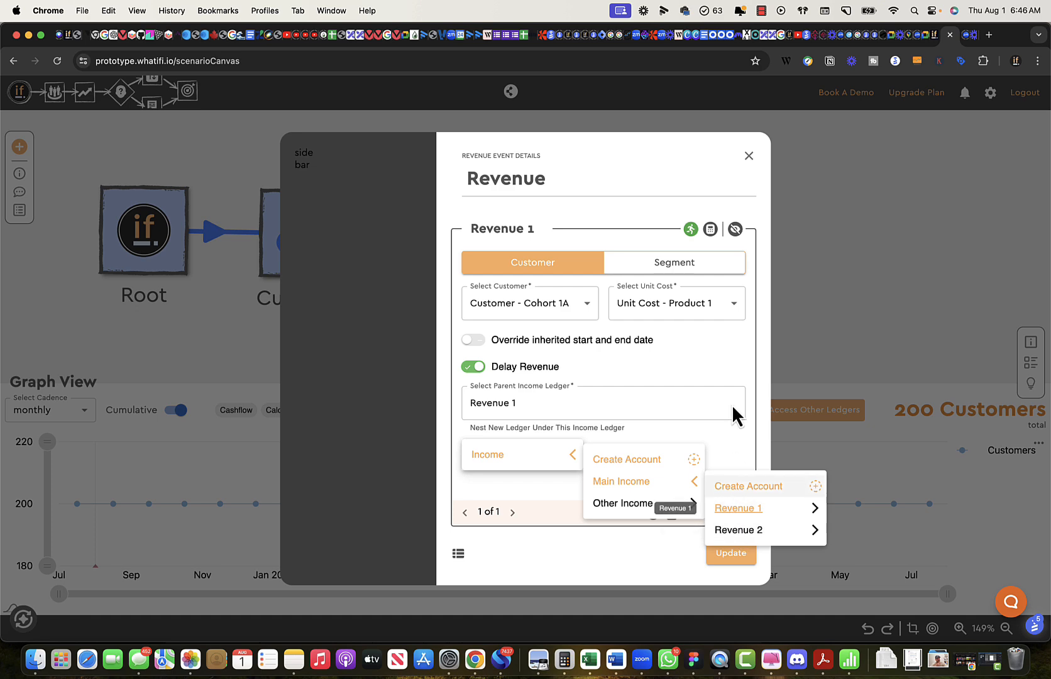
{"action": "left_click", "coordinate": [749, 160]}
{"action": "left_click", "coordinate": [749, 160]}
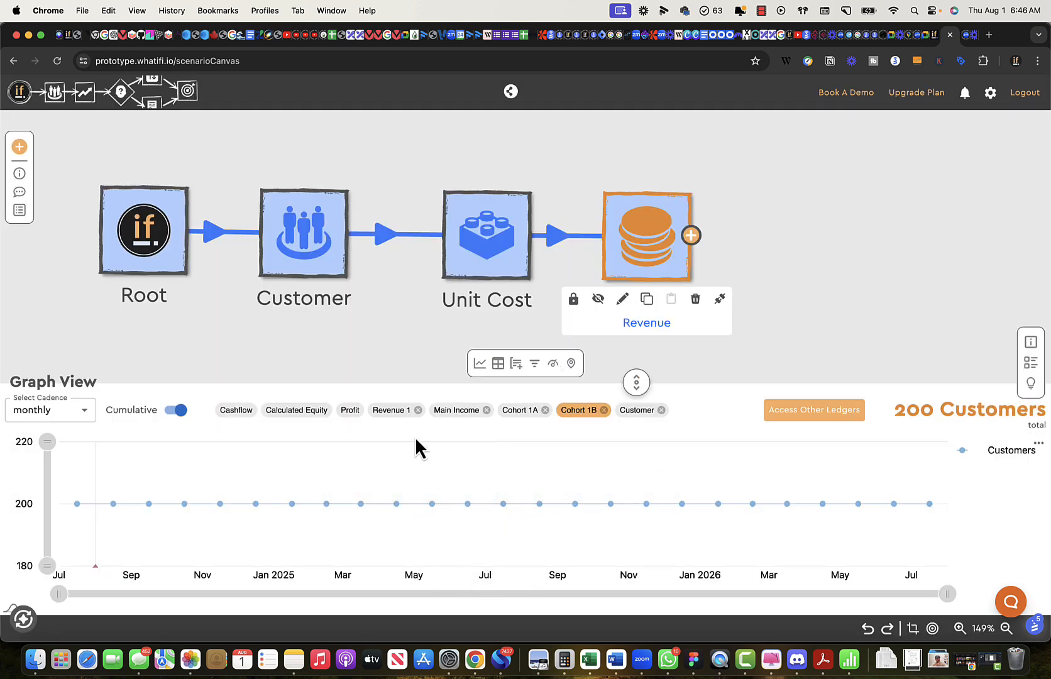
Compare the graphs of the Main Income, Cohort 1A and Revenue 1 ledgers, ending with Revenue 1 in non-cumulative mode.
{"action": "left_click", "coordinate": [459, 414]}
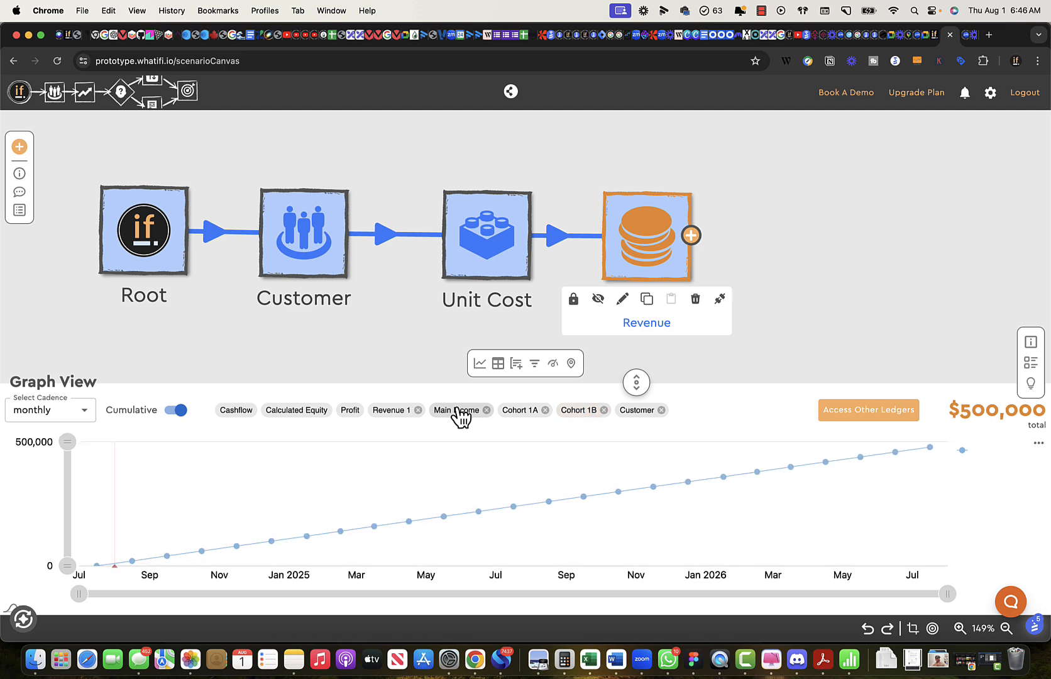
{"action": "left_click", "coordinate": [171, 412]}
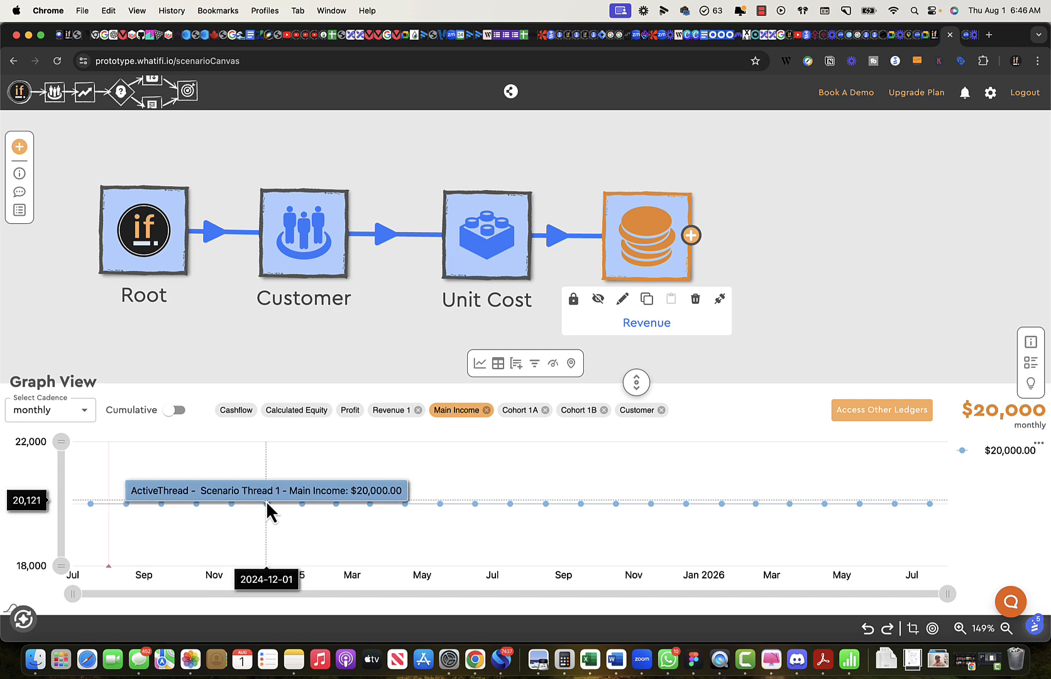
{"action": "left_click", "coordinate": [519, 413]}
{"action": "left_click", "coordinate": [177, 411]}
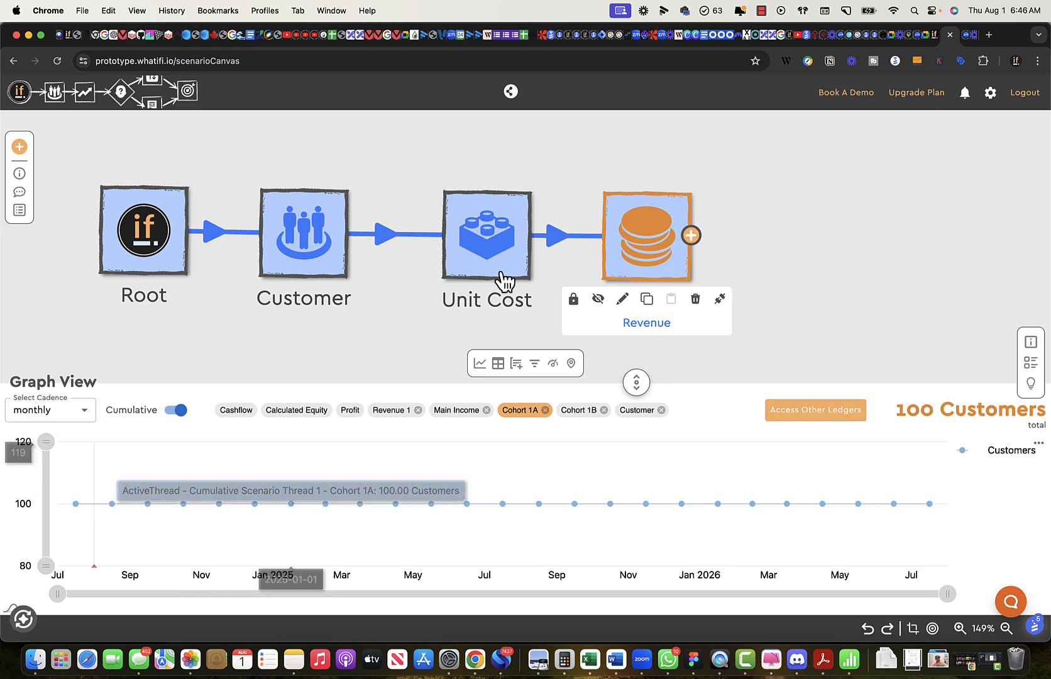
{"action": "left_click", "coordinate": [392, 415]}
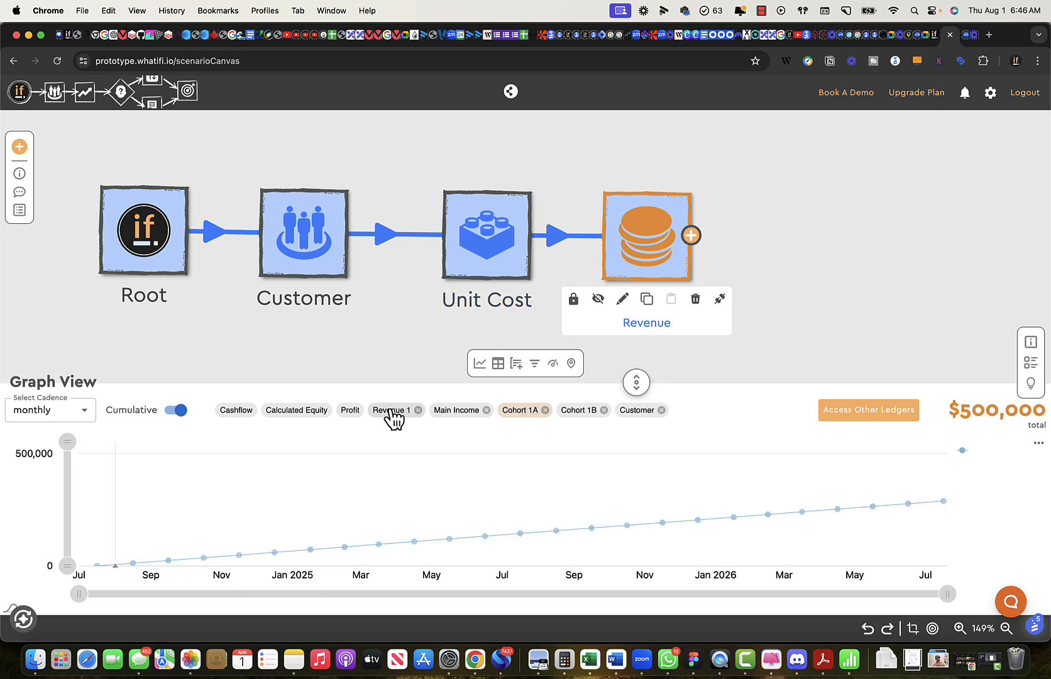
{"action": "left_click", "coordinate": [178, 412]}
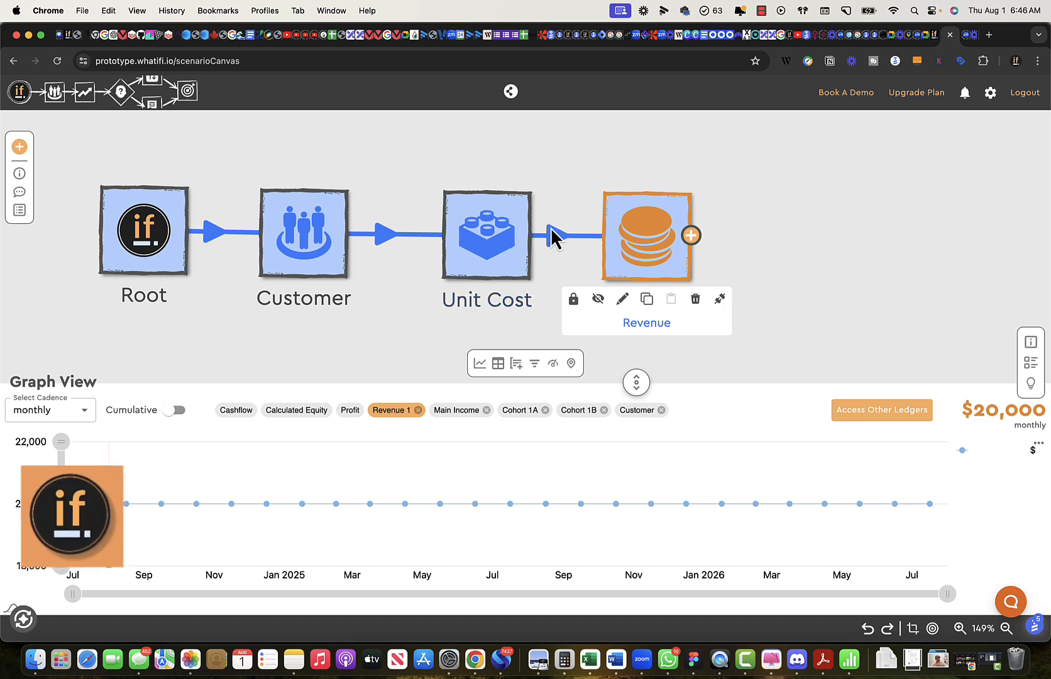
Add a revenue entry named Product 2 to the Unit Cost event with a value of $10 and save the event.
{"action": "double_click", "coordinate": [489, 234]}
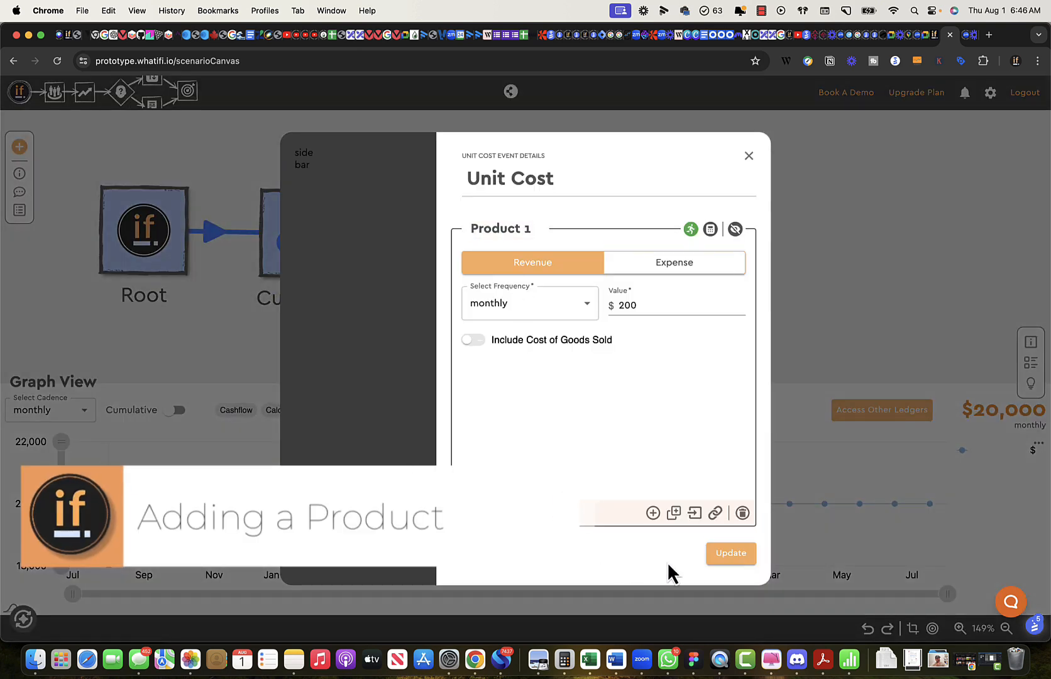
{"action": "left_click", "coordinate": [652, 512]}
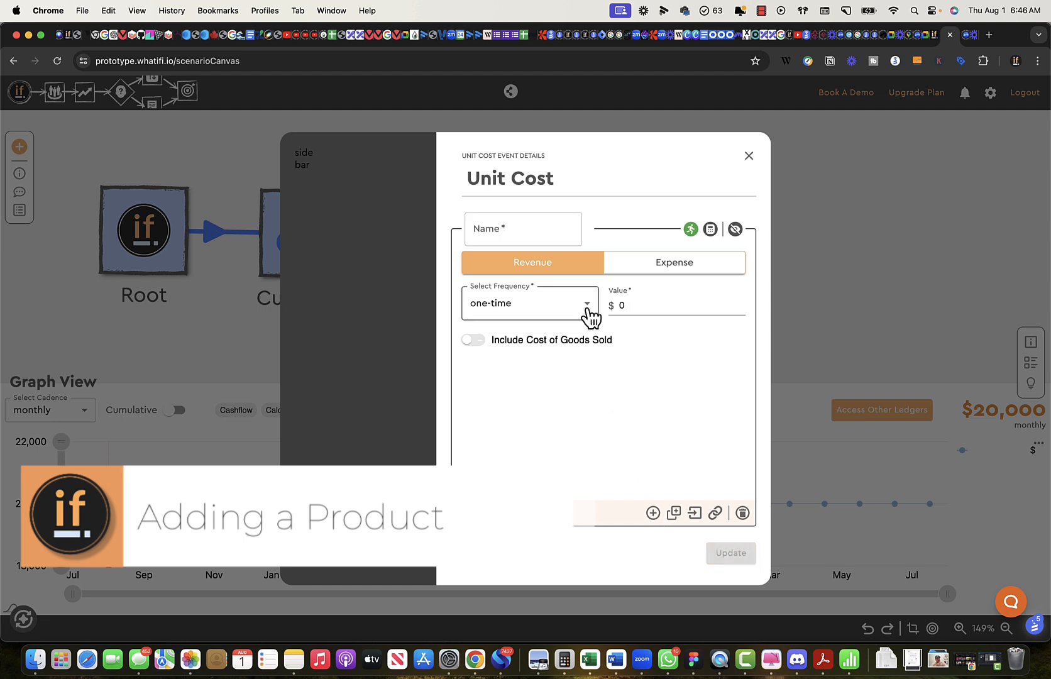
{"action": "left_click", "coordinate": [530, 231]}
{"action": "type", "text": "Product 2"}
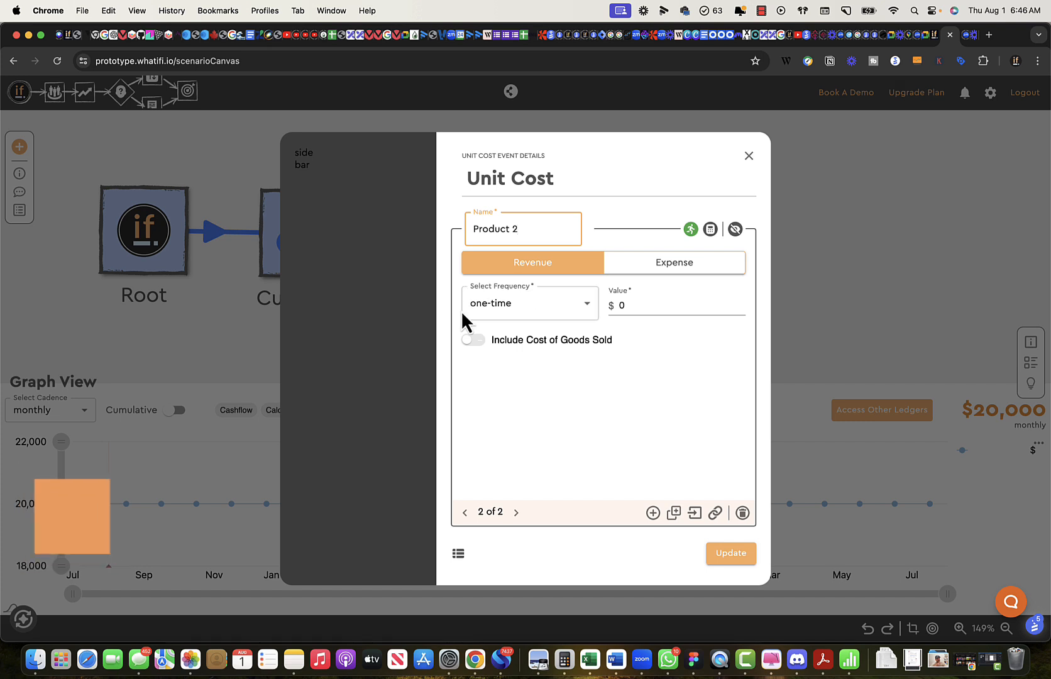
{"action": "left_click", "coordinate": [645, 308]}
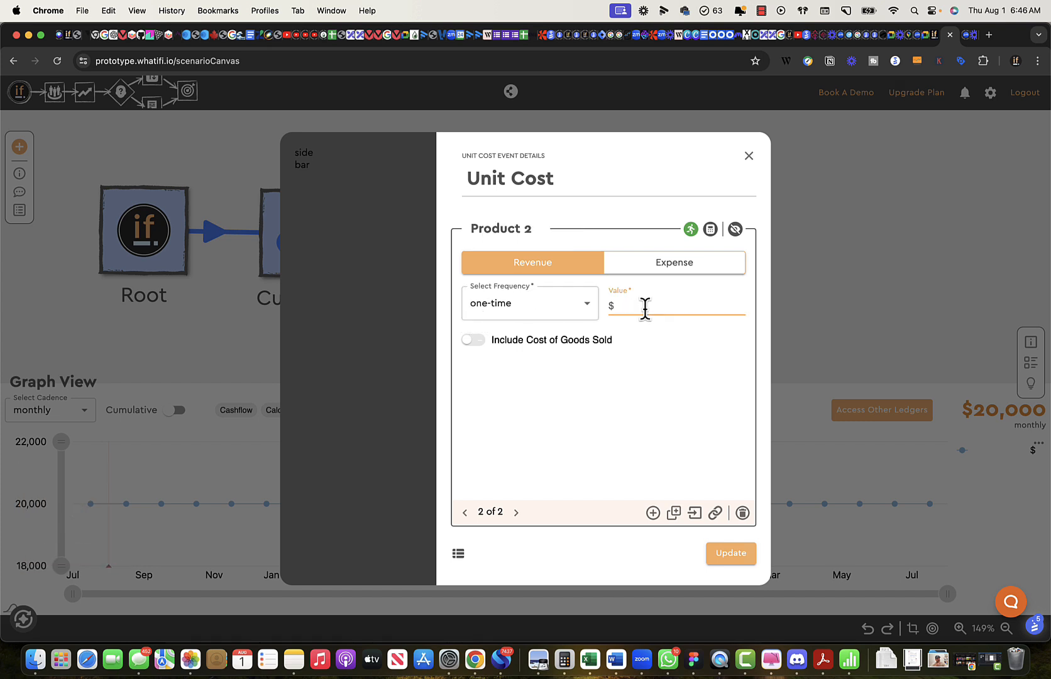
{"action": "type", "text": "10"}
{"action": "left_click", "coordinate": [732, 556]}
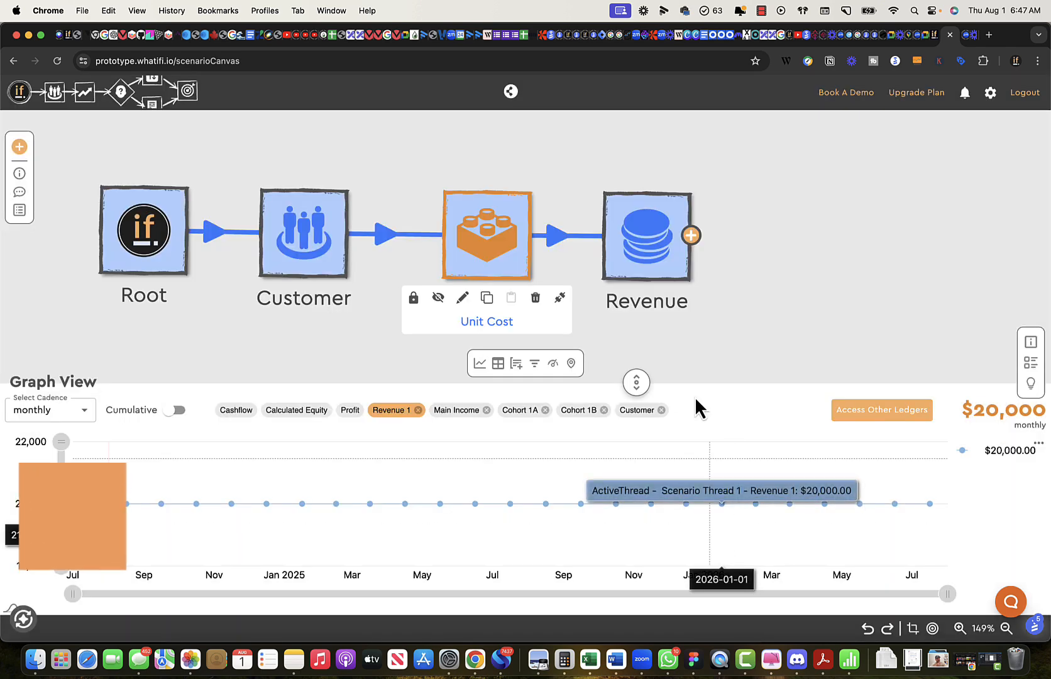
Add a second entry named Revenue 2 to the Revenue event.
{"action": "left_click", "coordinate": [646, 245]}
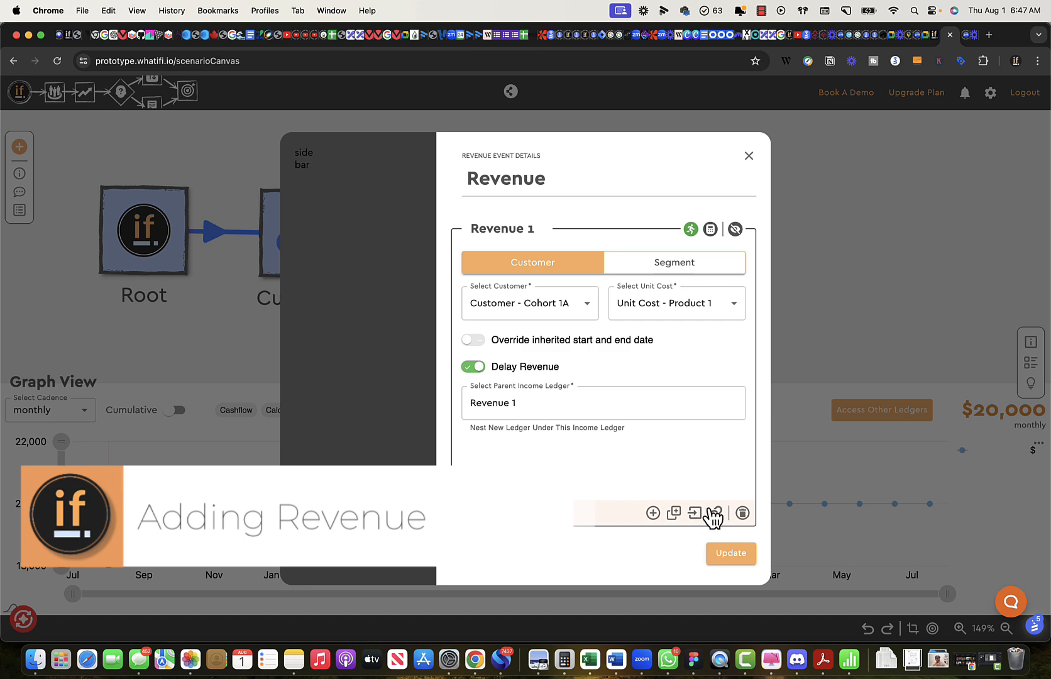
{"action": "left_click", "coordinate": [653, 512]}
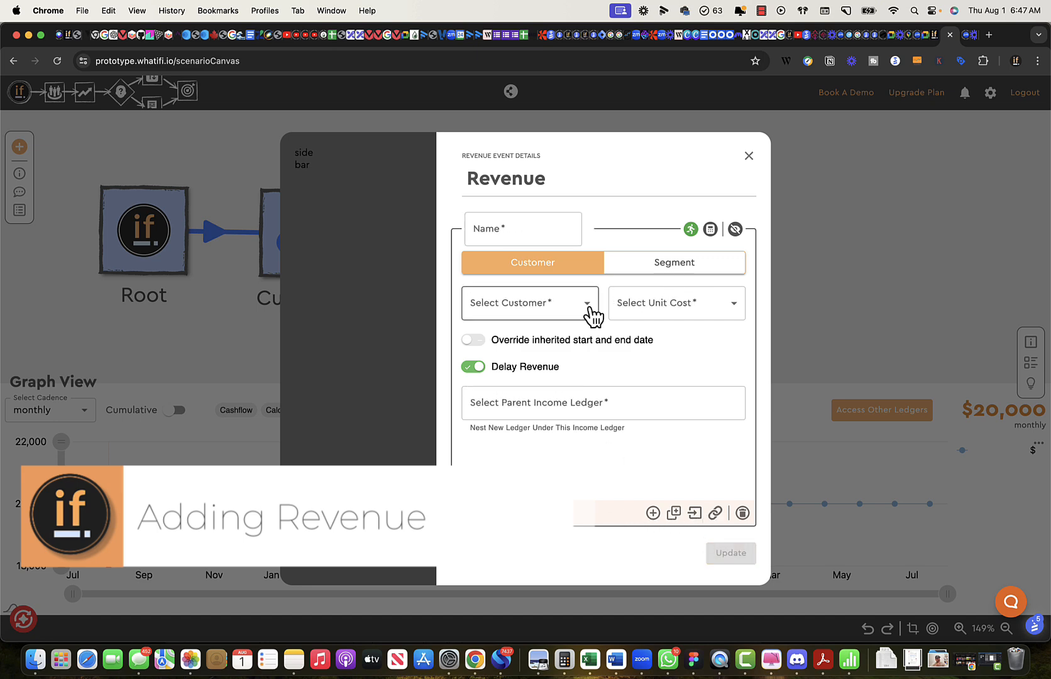
{"action": "left_click", "coordinate": [508, 224]}
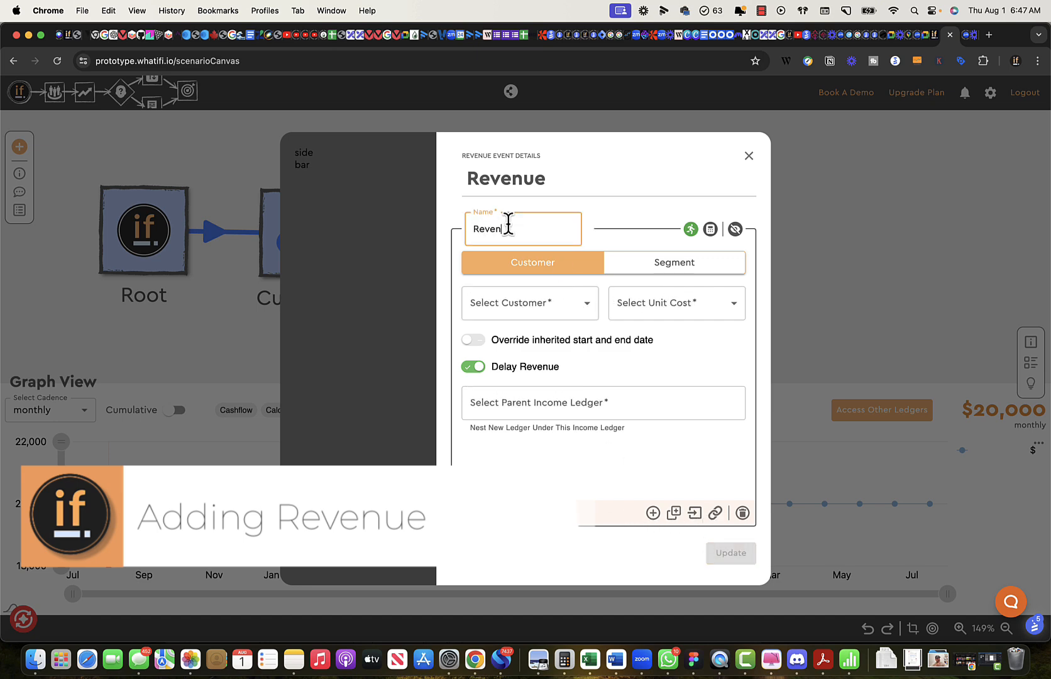
{"action": "type", "text": "2"}
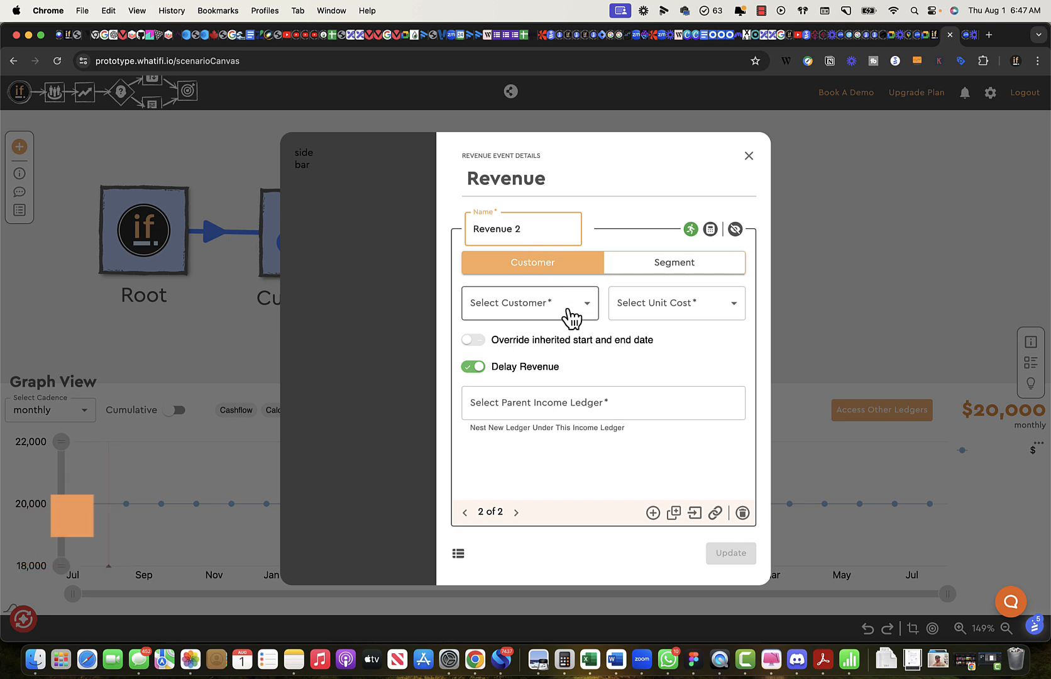
Assign Customer - Cohort 1B and Unit Cost - Product 2 to Revenue 2, nest it under the Main Income ledger's Revenue 2, and save the event.
{"action": "left_click", "coordinate": [570, 316]}
{"action": "left_click", "coordinate": [539, 381]}
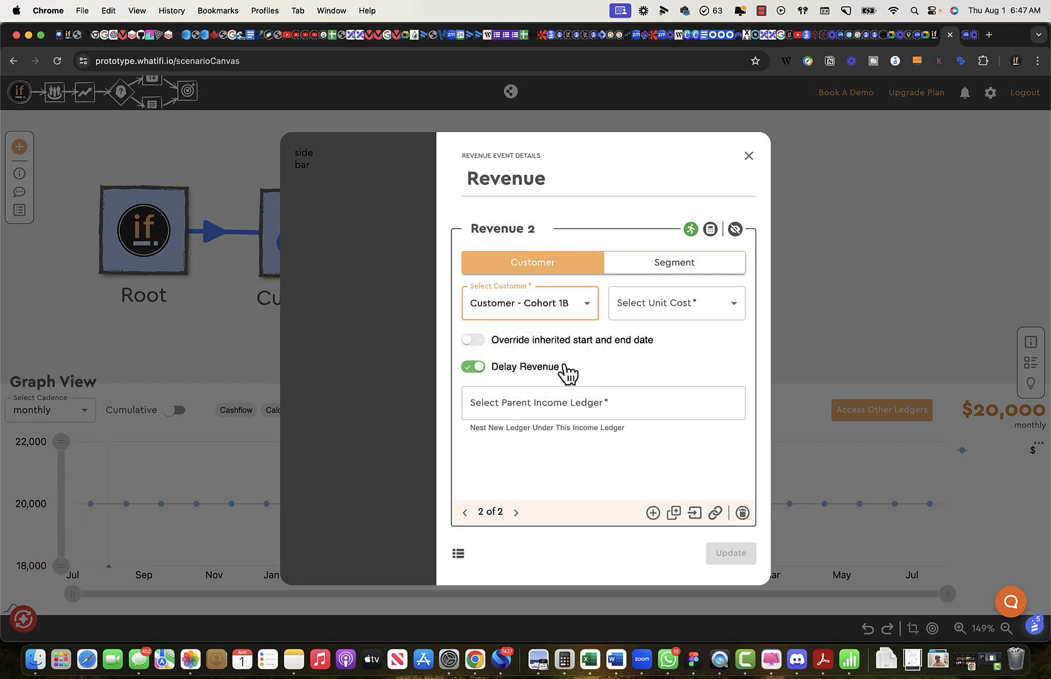
{"action": "left_click", "coordinate": [712, 317]}
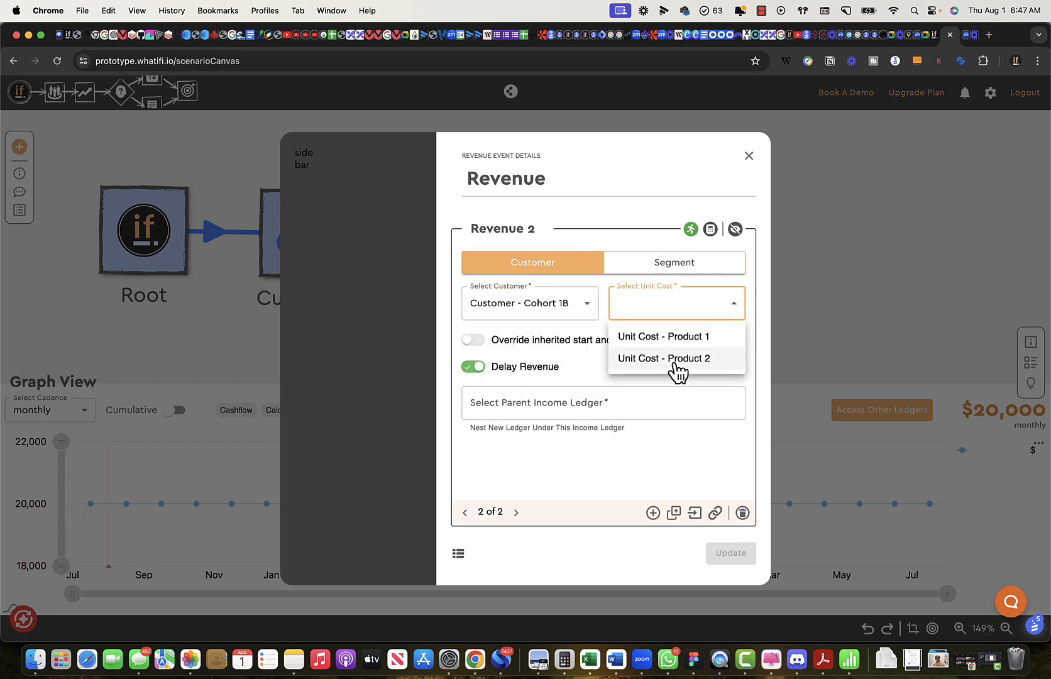
{"action": "left_click", "coordinate": [676, 364]}
{"action": "left_click", "coordinate": [611, 405]}
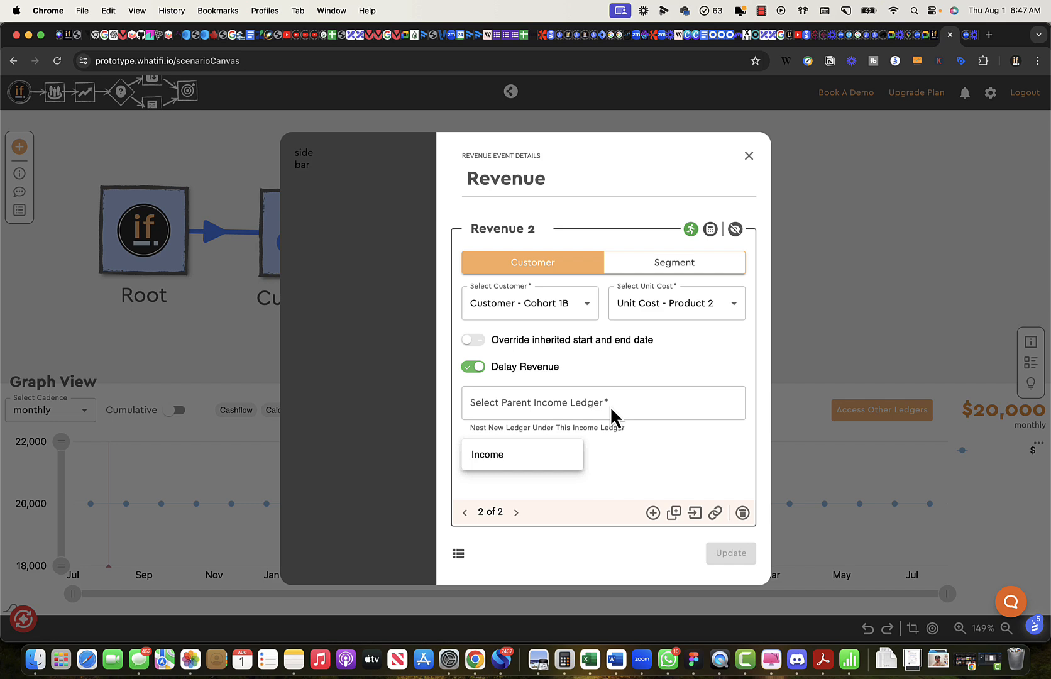
{"action": "left_click", "coordinate": [573, 456]}
{"action": "left_click", "coordinate": [694, 480]}
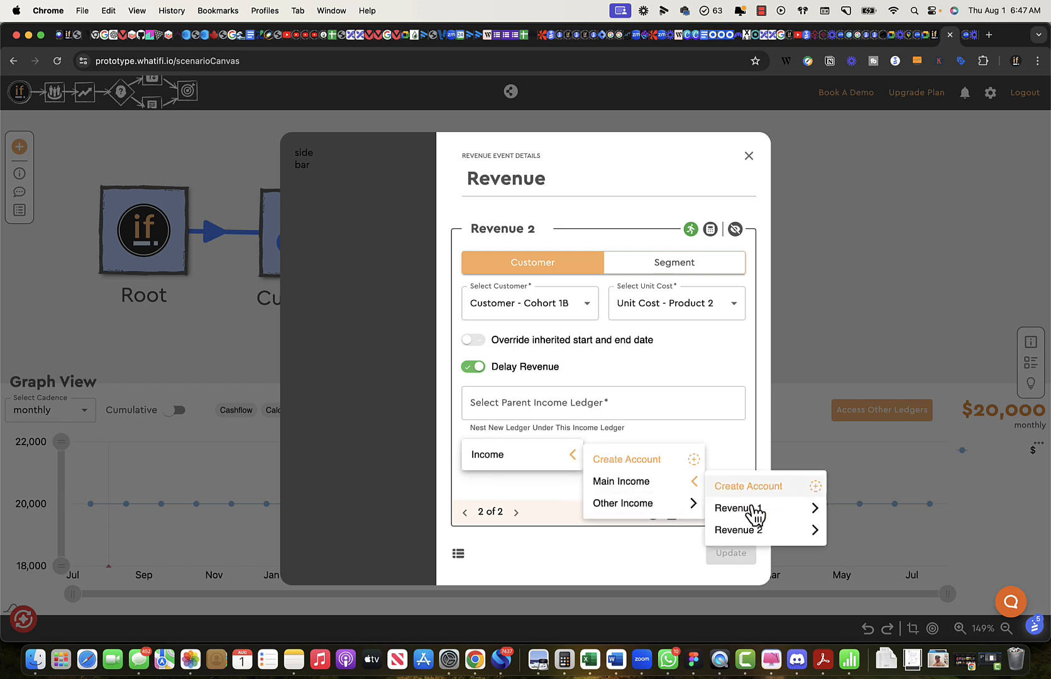
{"action": "left_click", "coordinate": [748, 530]}
{"action": "left_click", "coordinate": [732, 554]}
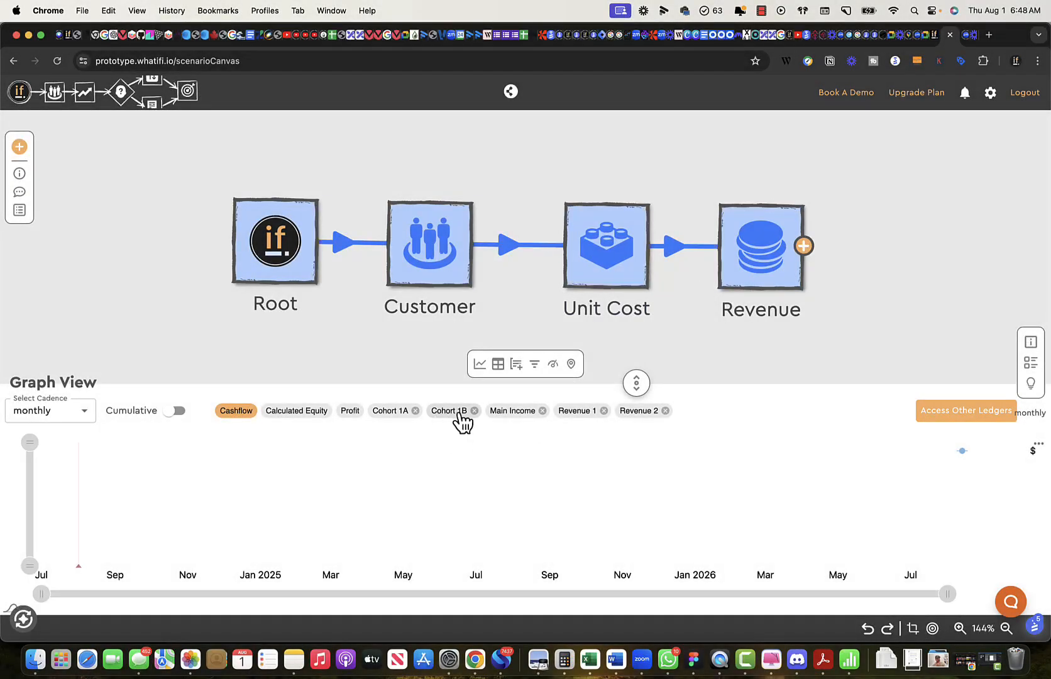
Compare the graphs of the Revenue 1 and Revenue 2 ledgers.
{"action": "left_click", "coordinate": [573, 415]}
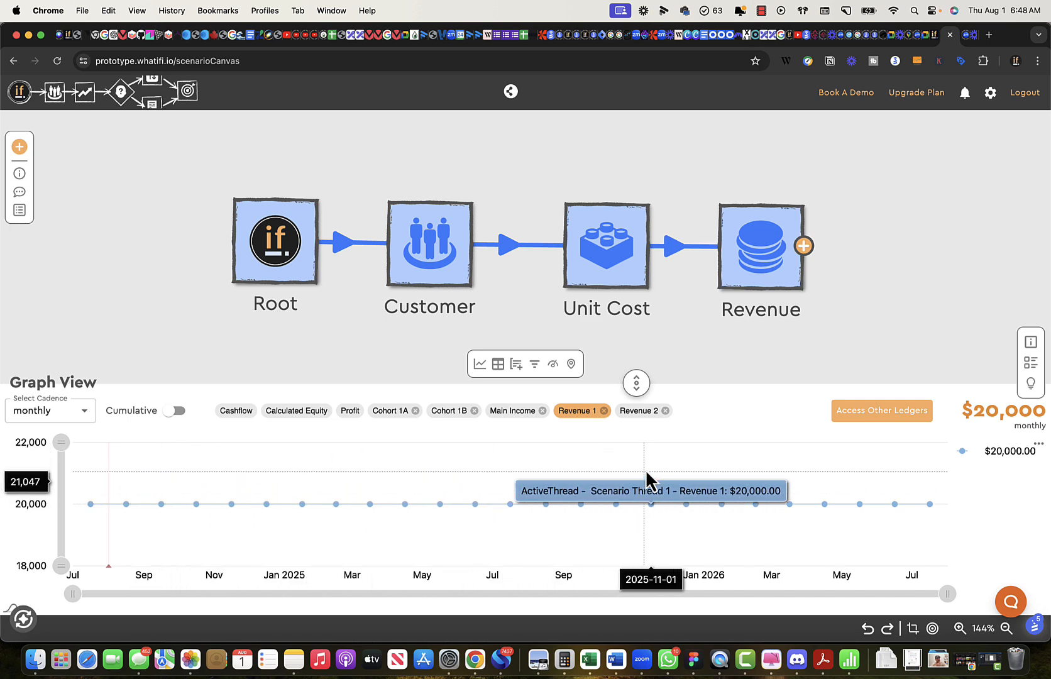
{"action": "left_click", "coordinate": [640, 414]}
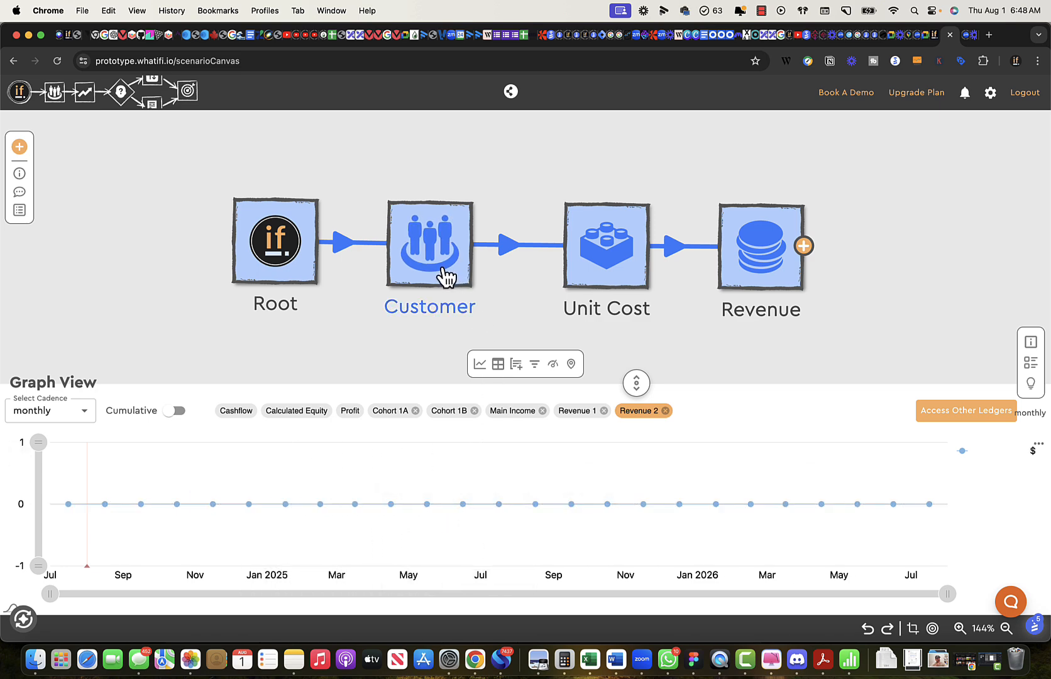
{"action": "left_click_drag", "start_coordinate": [761, 253], "coordinate": [770, 250]}
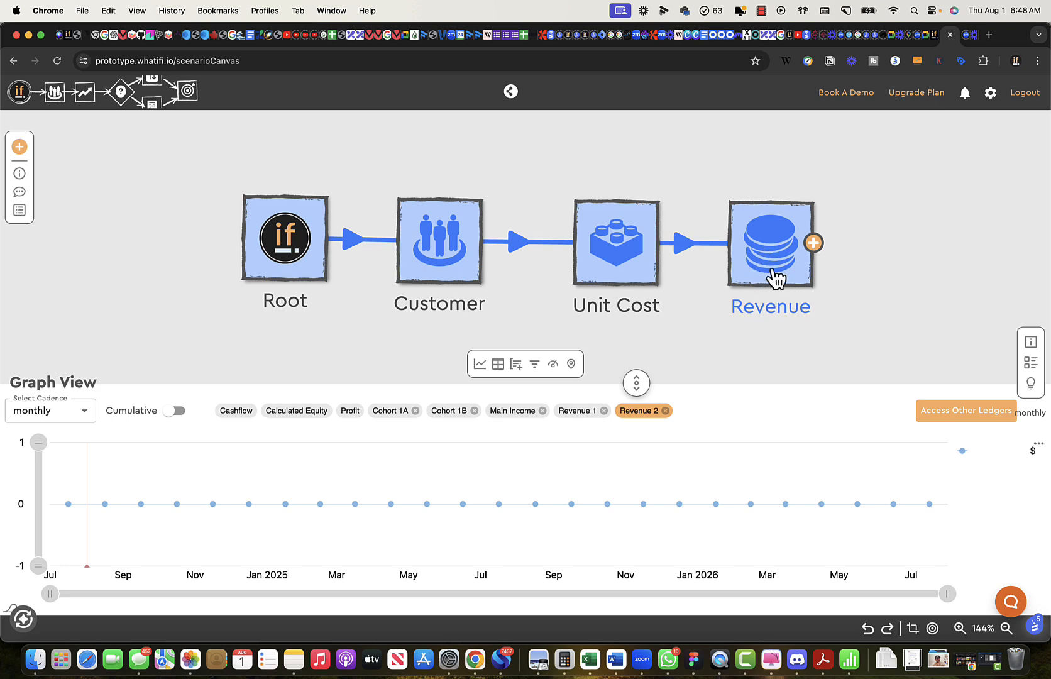
{"action": "left_click_drag", "start_coordinate": [771, 269], "coordinate": [772, 274]}
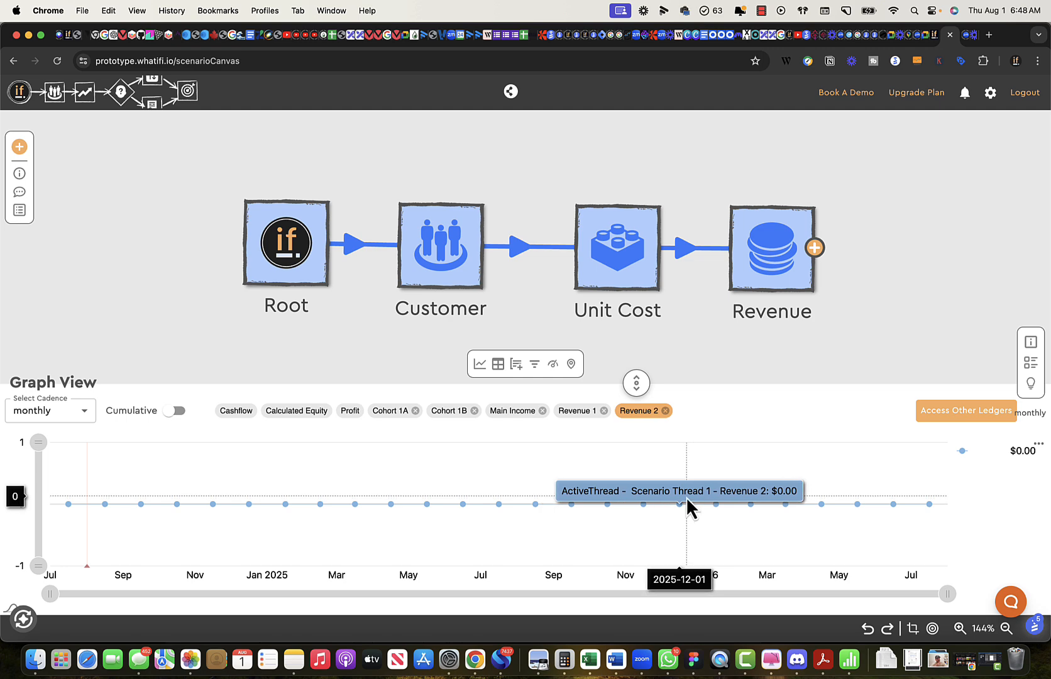
Review both entries in the Revenue event's details, then close them.
{"action": "double_click", "coordinate": [790, 270]}
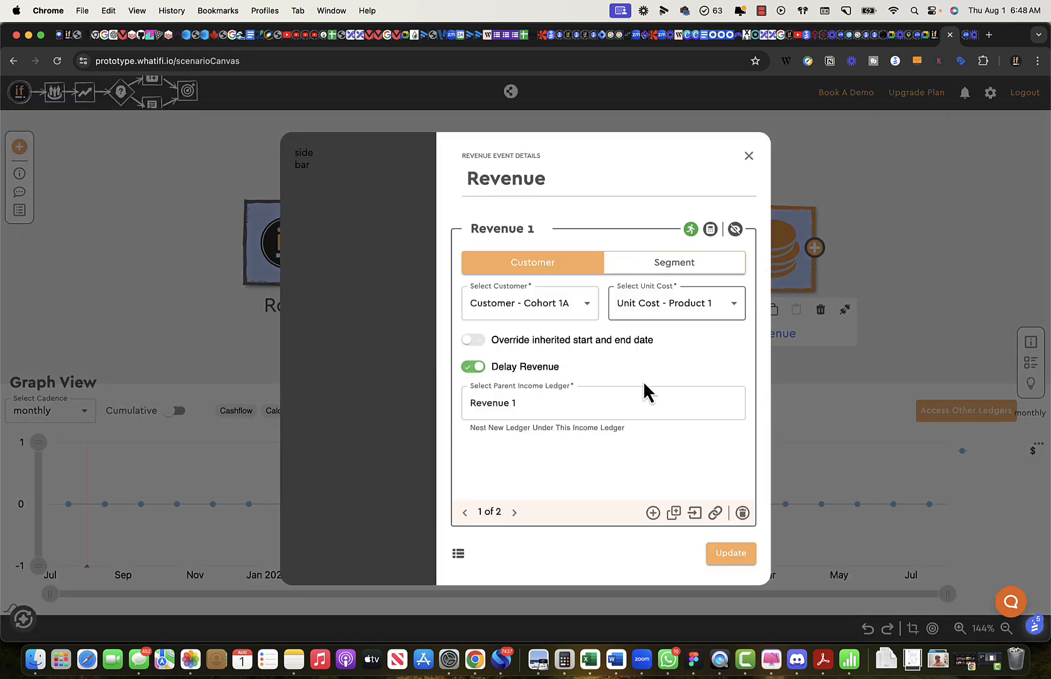
{"action": "left_click", "coordinate": [514, 512]}
{"action": "left_click", "coordinate": [749, 157]}
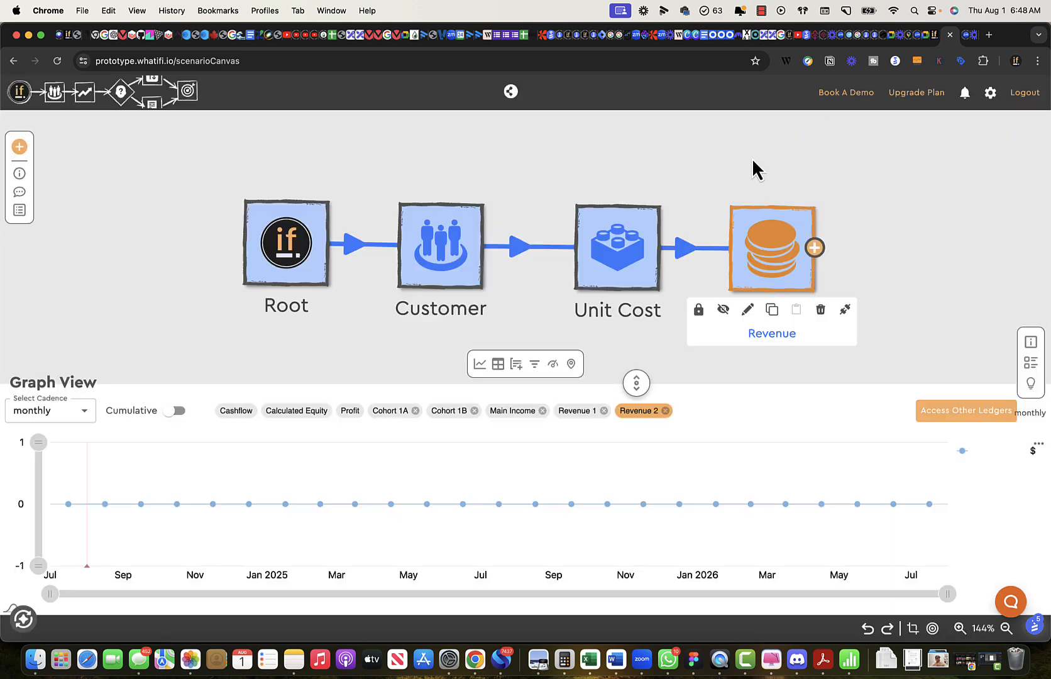
Move the Revenue and Unit Cost events farther from the Customer event to widen the gap after it.
{"action": "scroll", "coordinate": [703, 229], "scroll_direction": "right", "scroll_amount": 1}
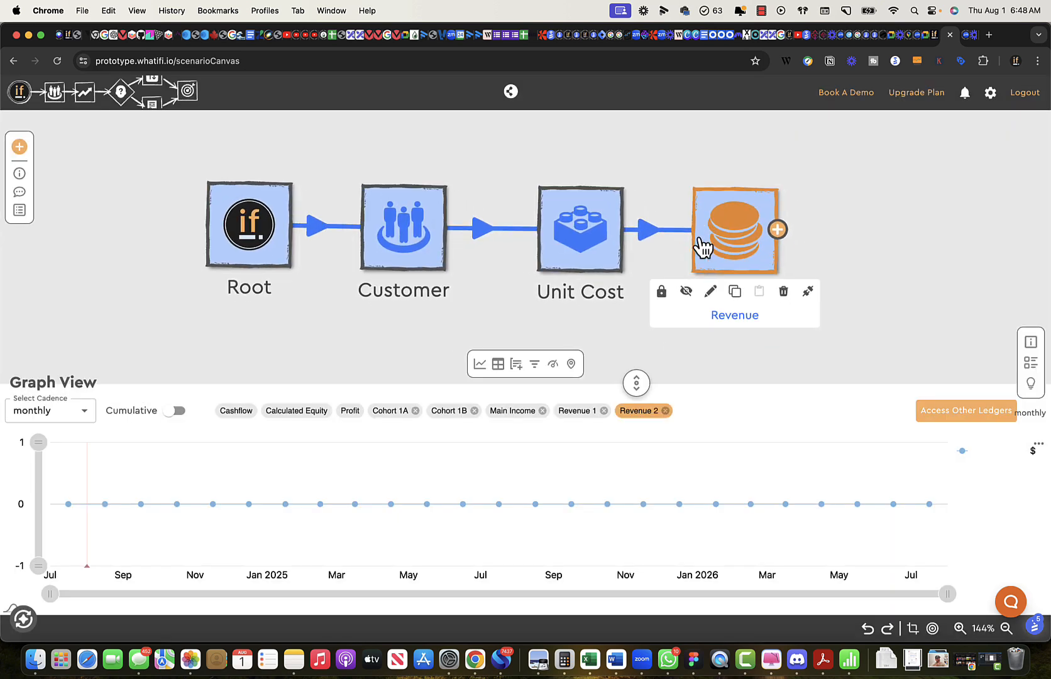
{"action": "left_click_drag", "start_coordinate": [703, 247], "coordinate": [820, 243]}
{"action": "left_click_drag", "start_coordinate": [578, 241], "coordinate": [685, 246]}
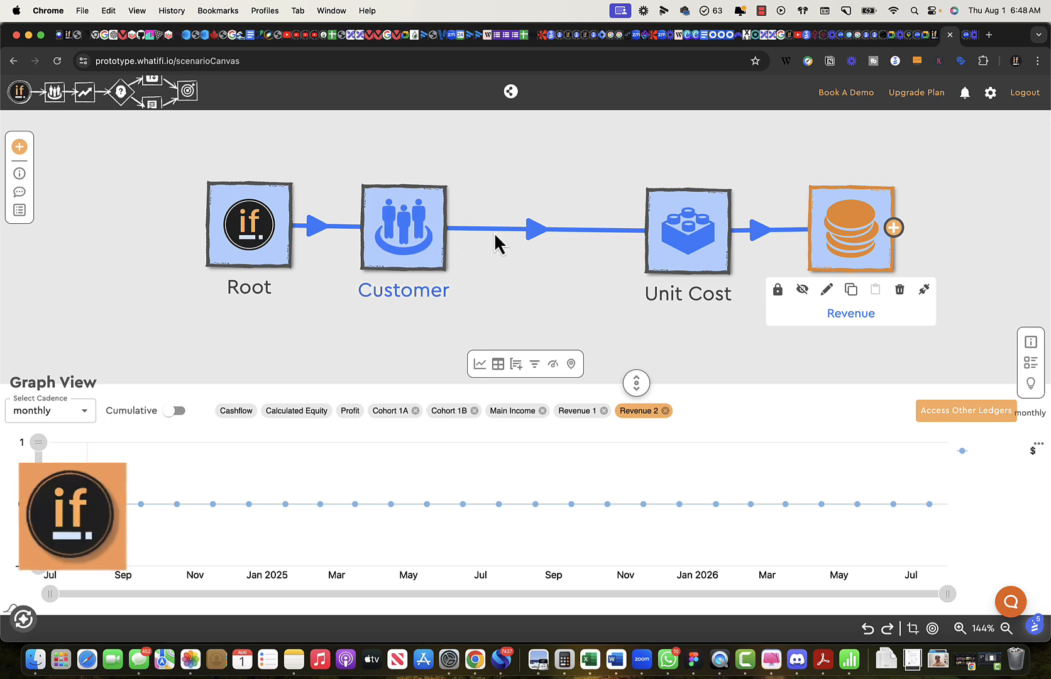
Insert a Customer Growth event on the link between the Customer and Unit Cost events.
{"action": "left_click", "coordinate": [539, 236]}
{"action": "left_click", "coordinate": [545, 256]}
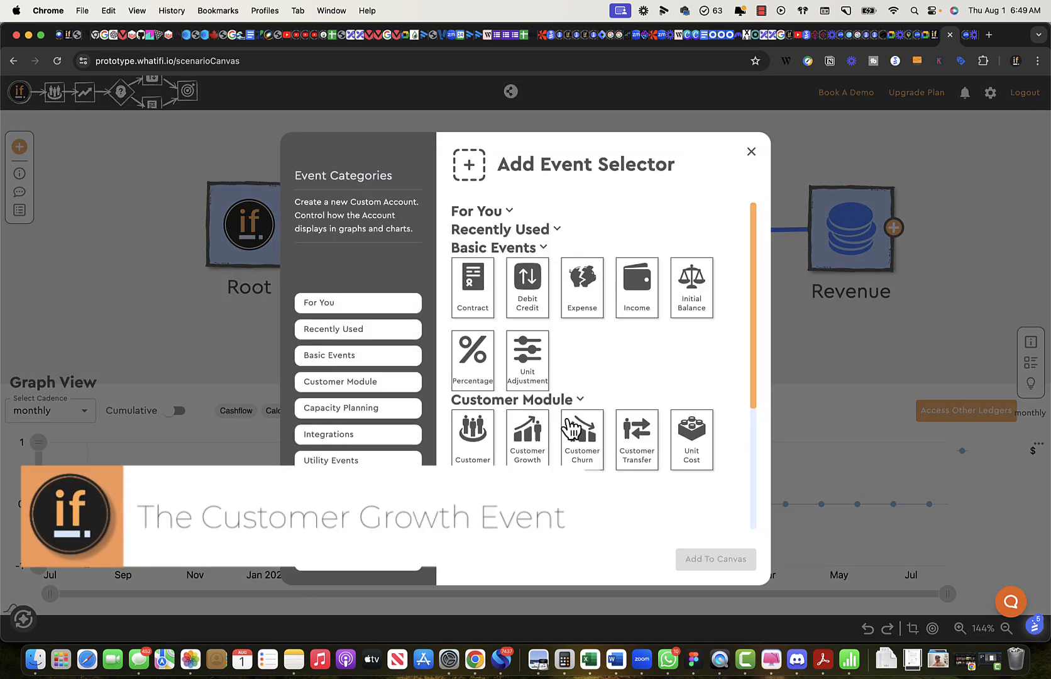
{"action": "left_click", "coordinate": [535, 447]}
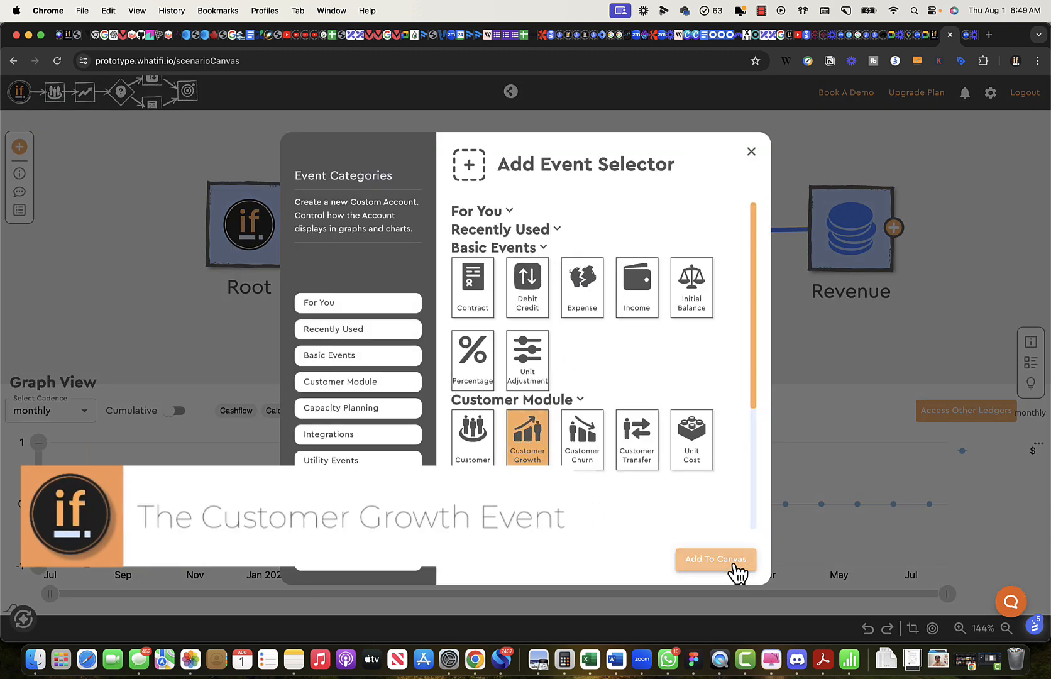
{"action": "left_click", "coordinate": [715, 558]}
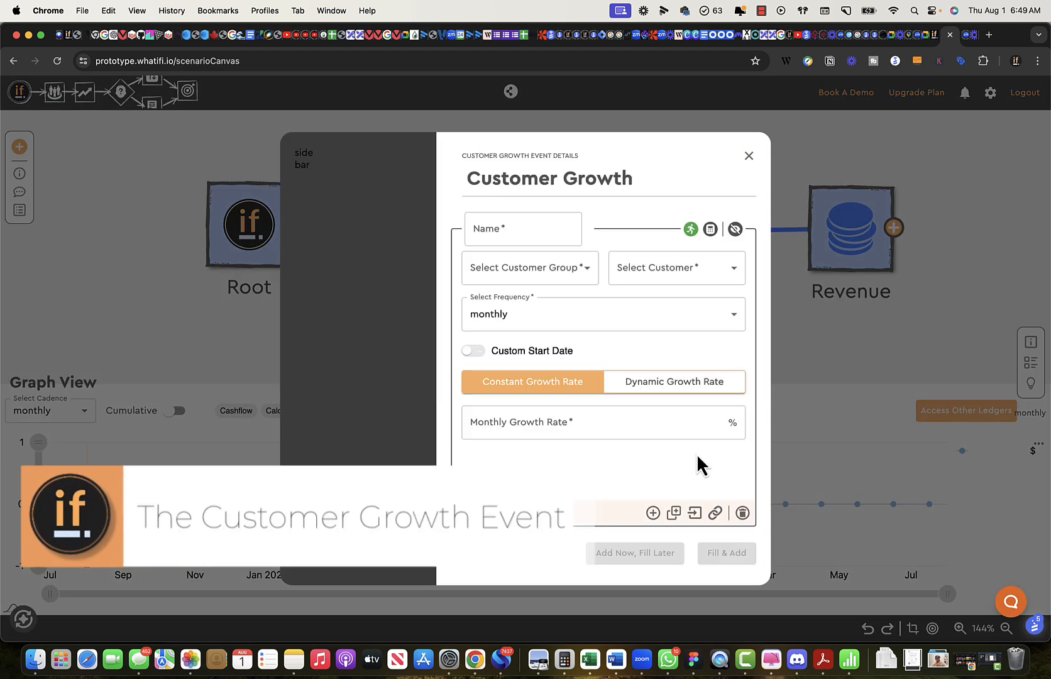
Target the growth entry at Cohort 1B in the Customer group and name it 1B Growth.
{"action": "left_click", "coordinate": [568, 273]}
{"action": "left_click", "coordinate": [506, 303]}
{"action": "left_click", "coordinate": [672, 269]}
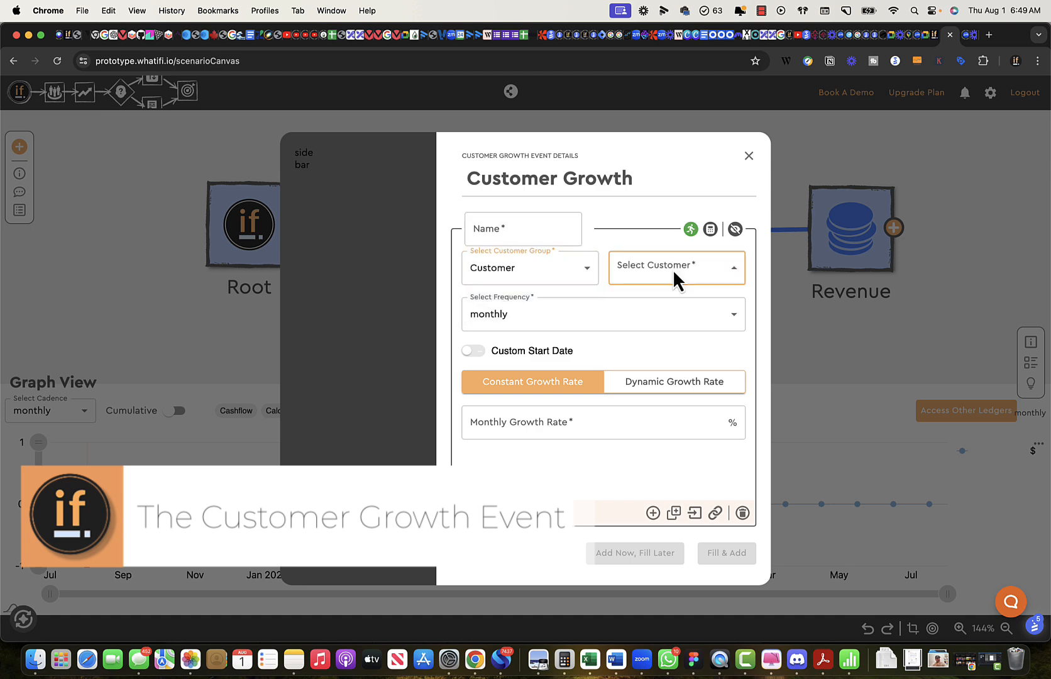
{"action": "left_click", "coordinate": [658, 346]}
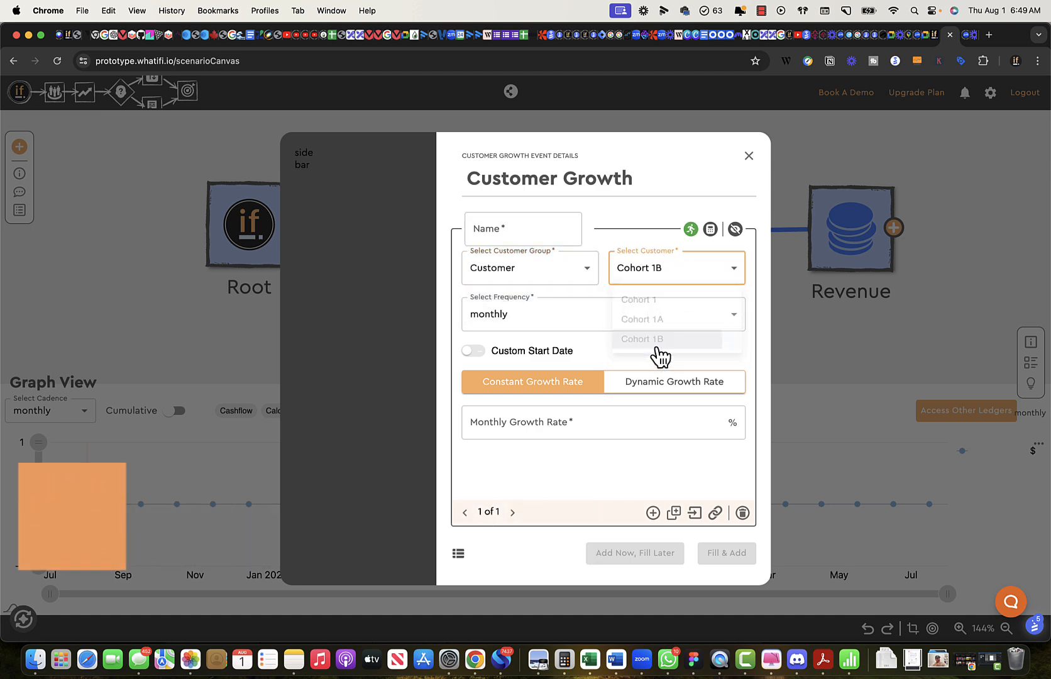
{"action": "left_click", "coordinate": [522, 230]}
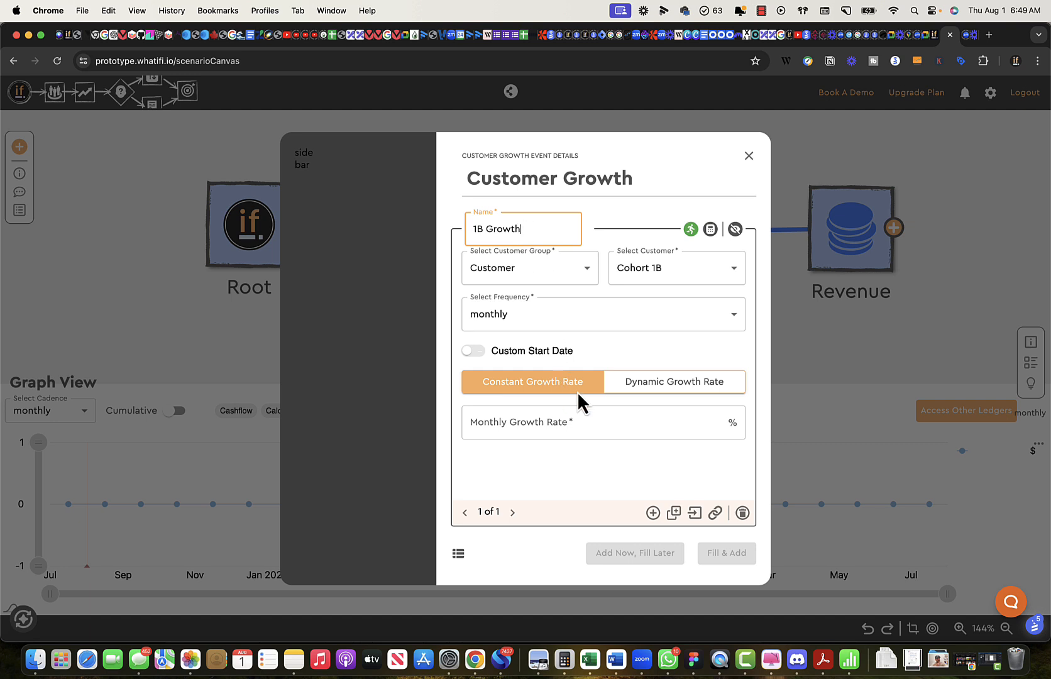
Set the monthly growth rate to 20% and add the completed Customer Growth event to the canvas.
{"action": "left_click", "coordinate": [548, 426]}
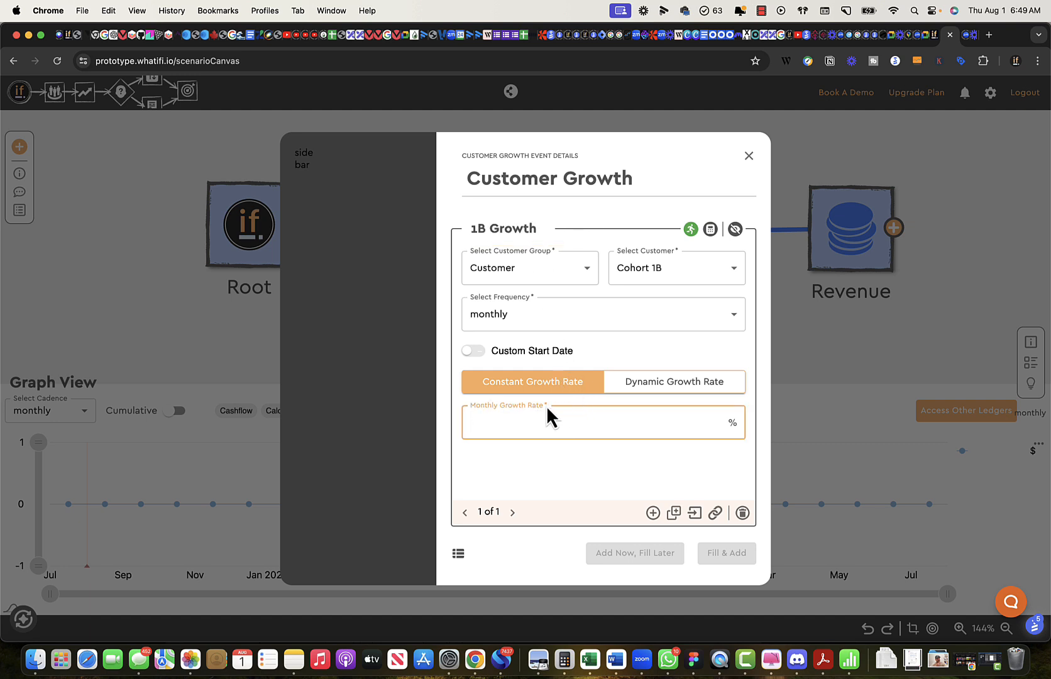
{"action": "type", "text": "20"}
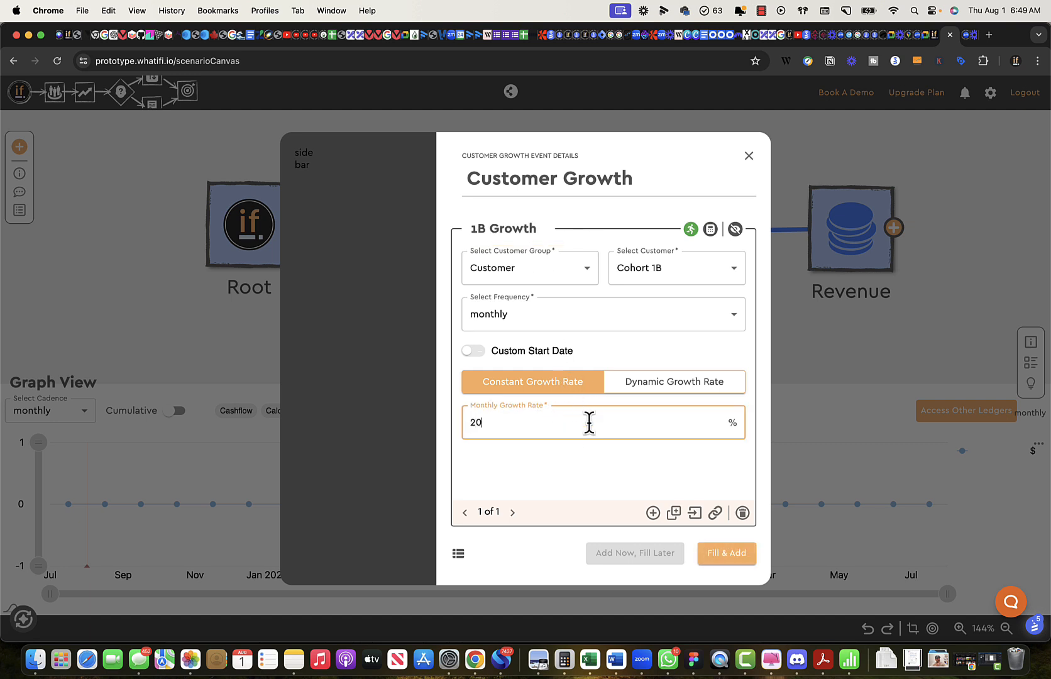
{"action": "left_click", "coordinate": [498, 485]}
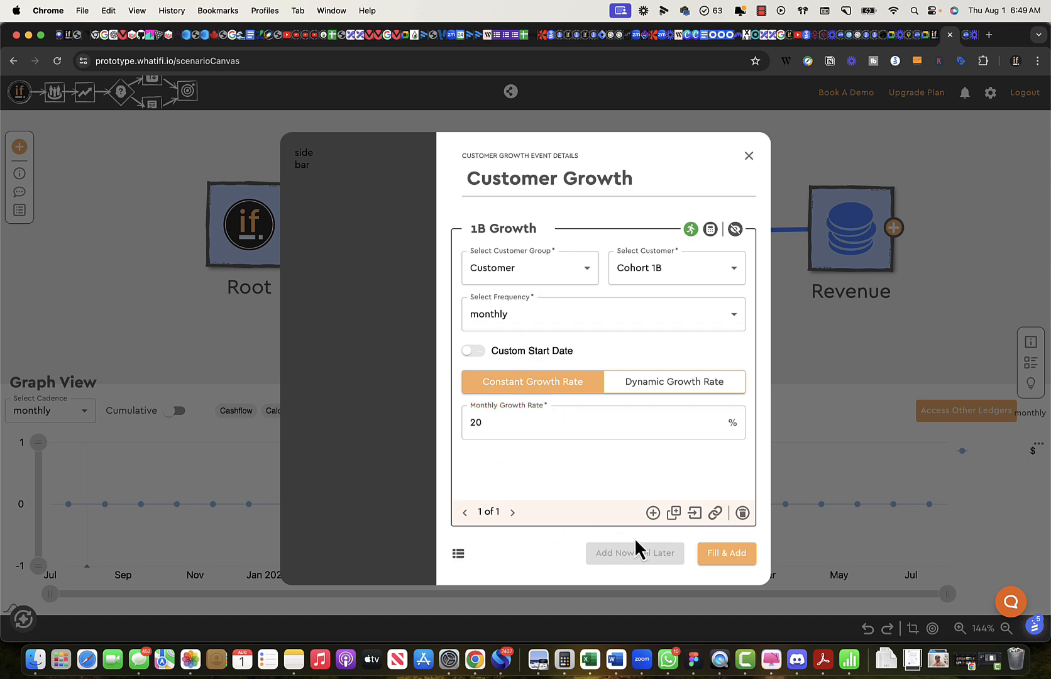
{"action": "left_click", "coordinate": [727, 559]}
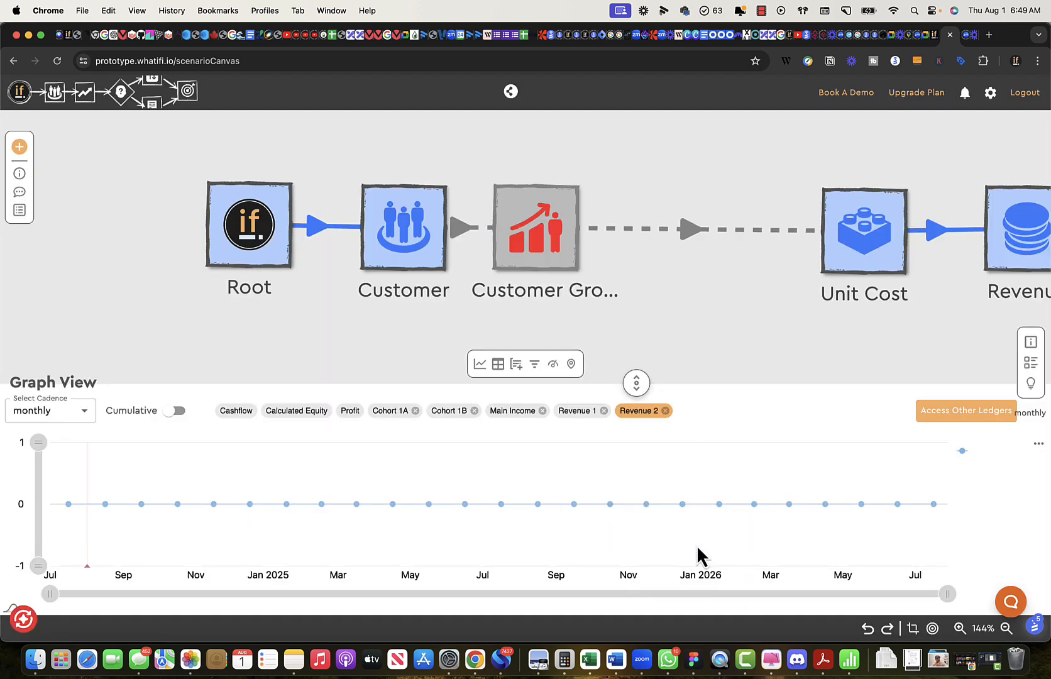
Recalculate the scenario and examine the monthly customer values on the Cohort 1B ledger's graph.
{"action": "left_click", "coordinate": [26, 626]}
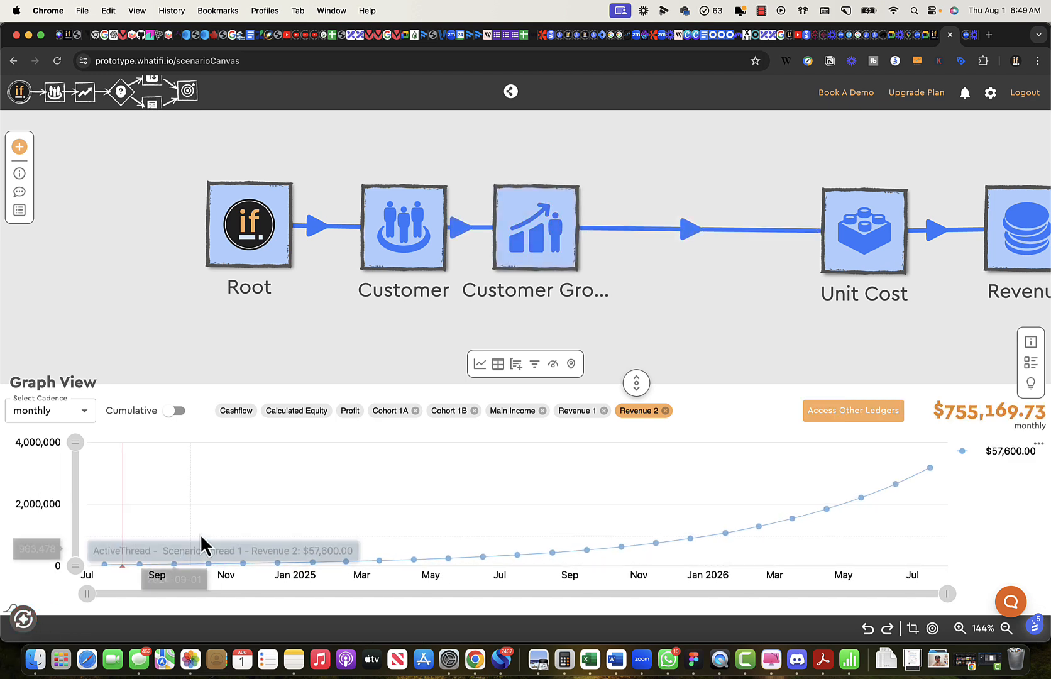
{"action": "left_click", "coordinate": [450, 412]}
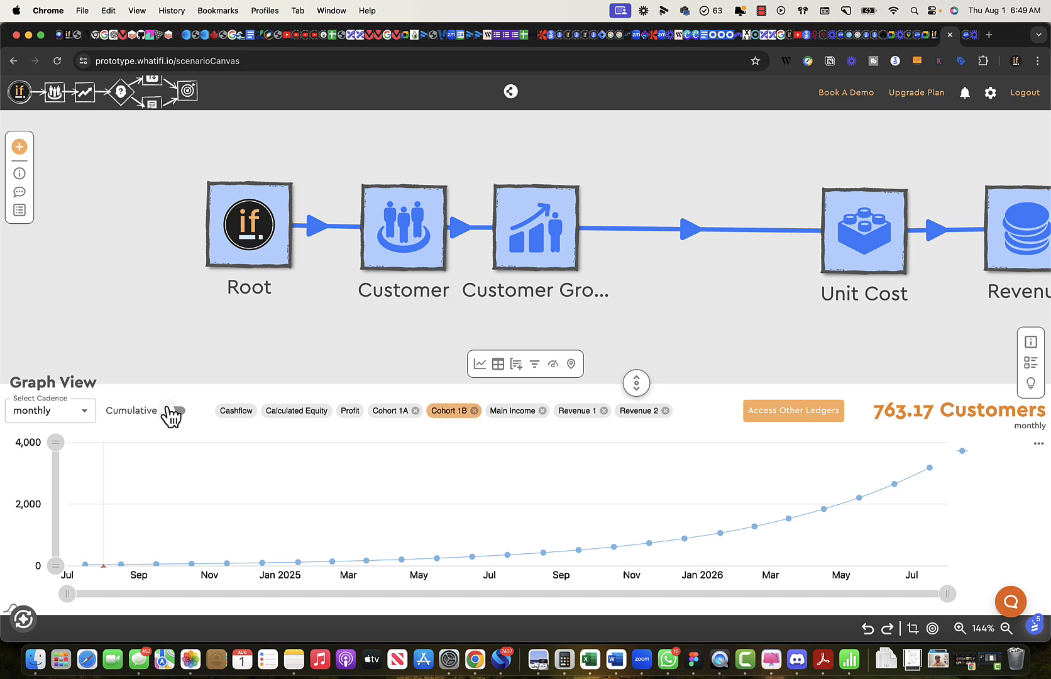
{"action": "mouse_move", "coordinate": [86, 567]}
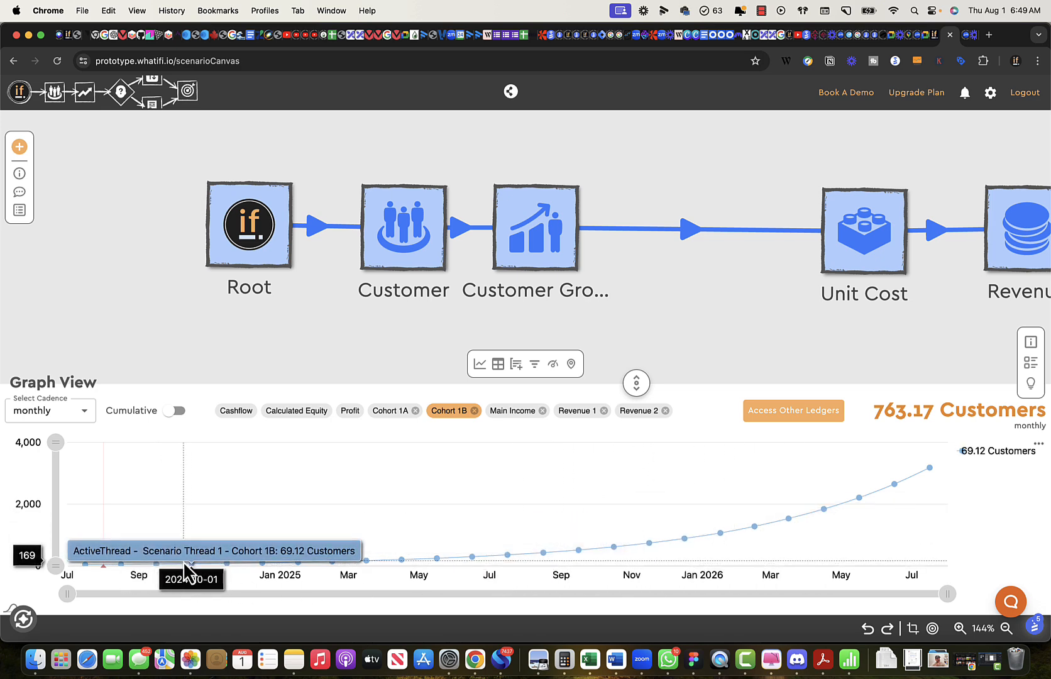
Add the Grown - Cohort 1B ledger, nested under Customer - Cohort 1B, to the graph's ledger choices.
{"action": "left_click", "coordinate": [789, 414]}
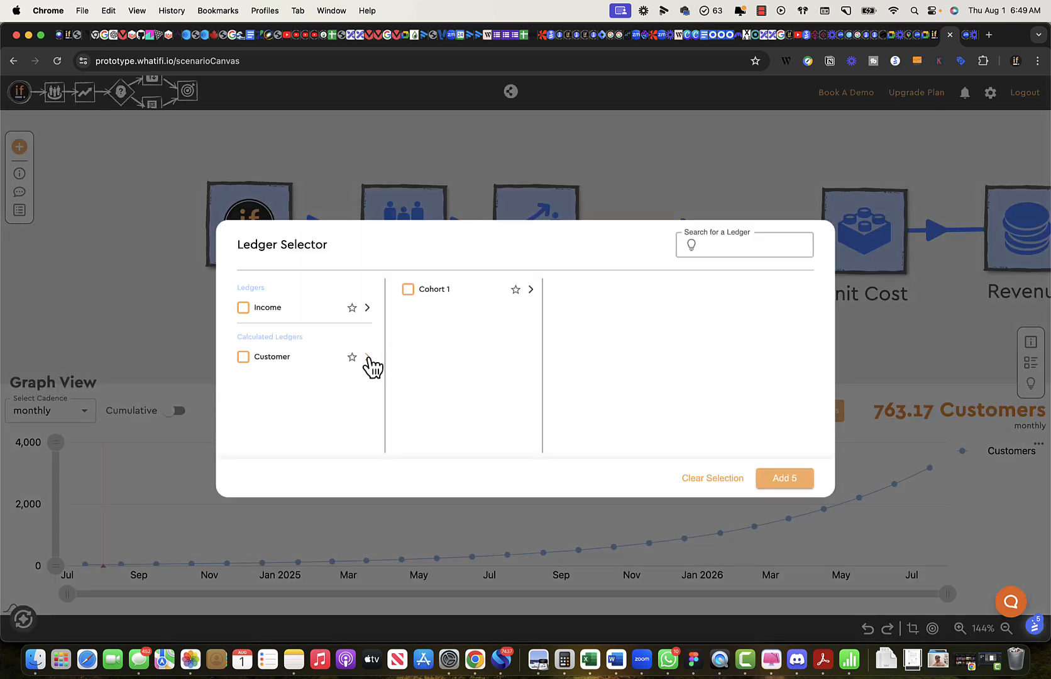
{"action": "left_click", "coordinate": [531, 290]}
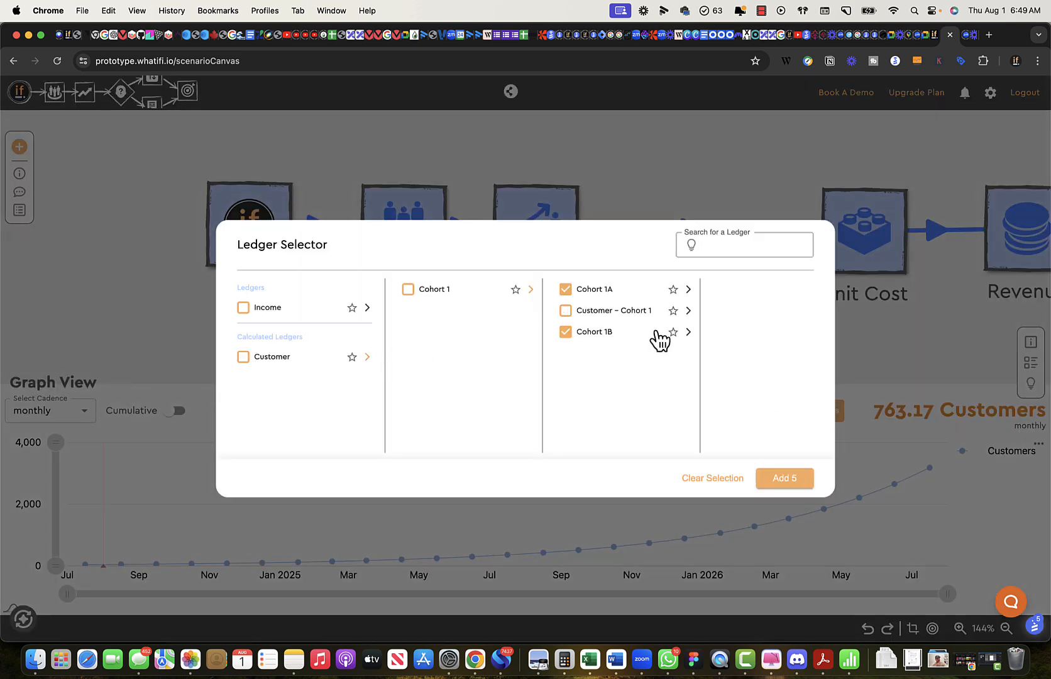
{"action": "left_click", "coordinate": [690, 332]}
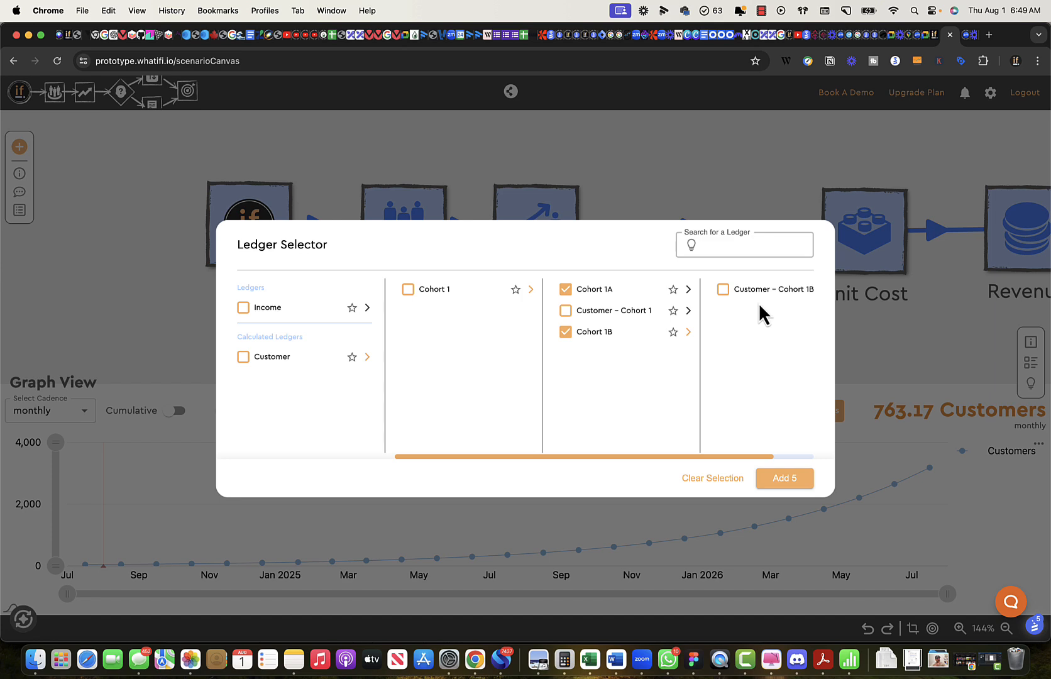
{"action": "left_click", "coordinate": [800, 289]}
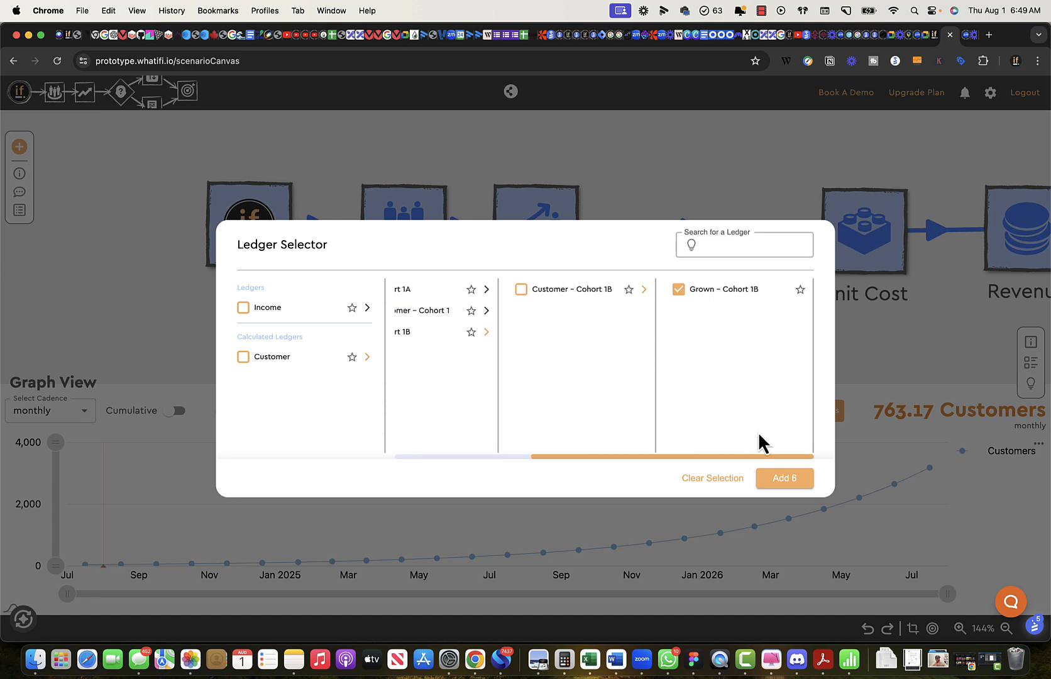
{"action": "left_click", "coordinate": [777, 485]}
Examine the Grown - Cohort 1B ledger's graph, then display the Revenue 2 ledger's graph.
{"action": "scroll", "coordinate": [574, 409], "scroll_direction": "right", "scroll_amount": 2}
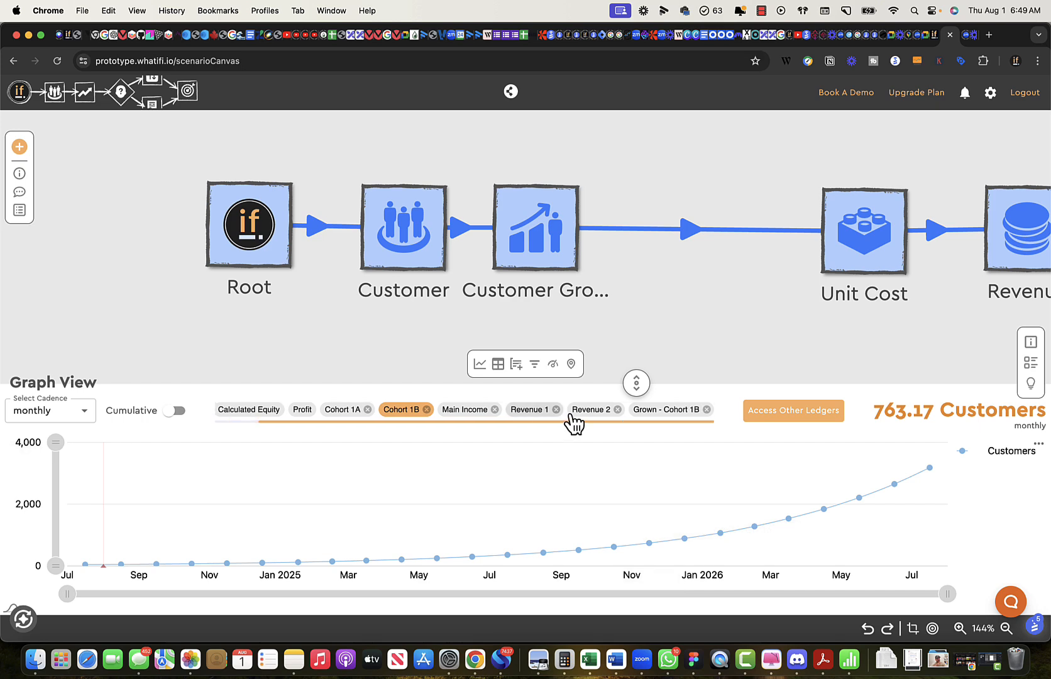
{"action": "left_click", "coordinate": [661, 412]}
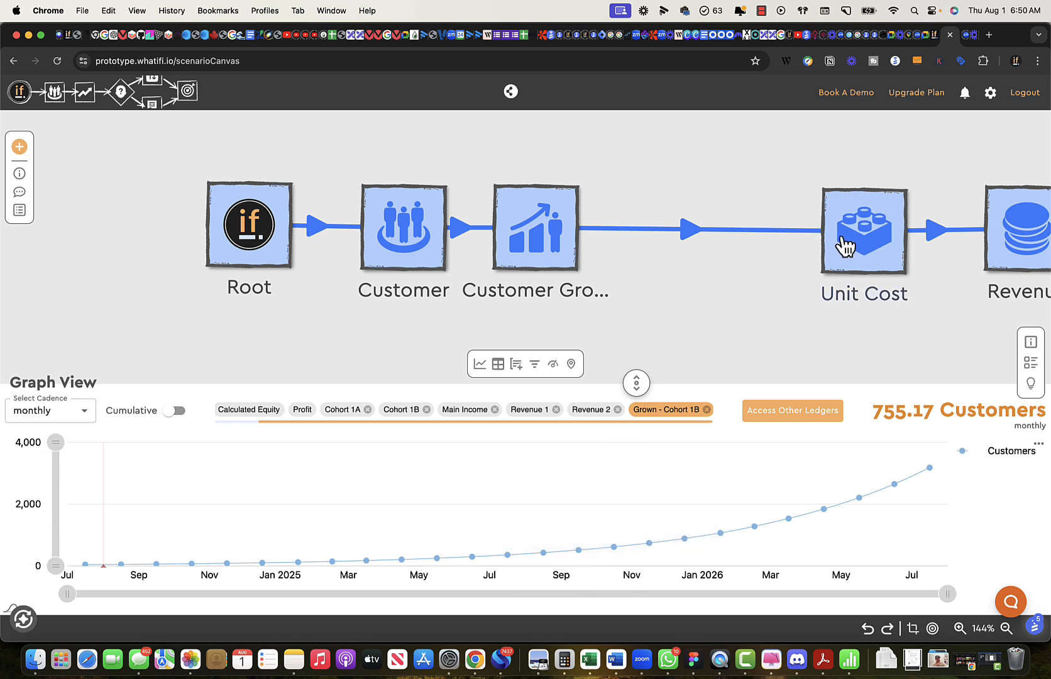
{"action": "scroll", "coordinate": [848, 242], "scroll_direction": "right", "scroll_amount": 3}
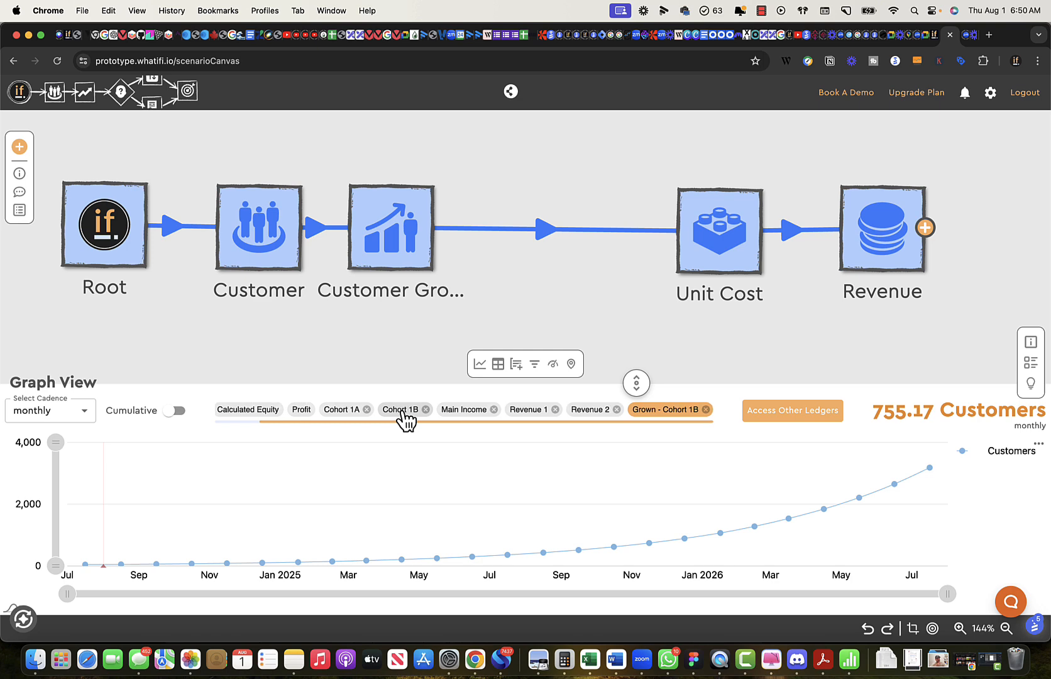
{"action": "scroll", "coordinate": [406, 414], "scroll_direction": "left", "scroll_amount": 2}
{"action": "scroll", "coordinate": [405, 415], "scroll_direction": "right", "scroll_amount": 2}
{"action": "left_click", "coordinate": [593, 416]}
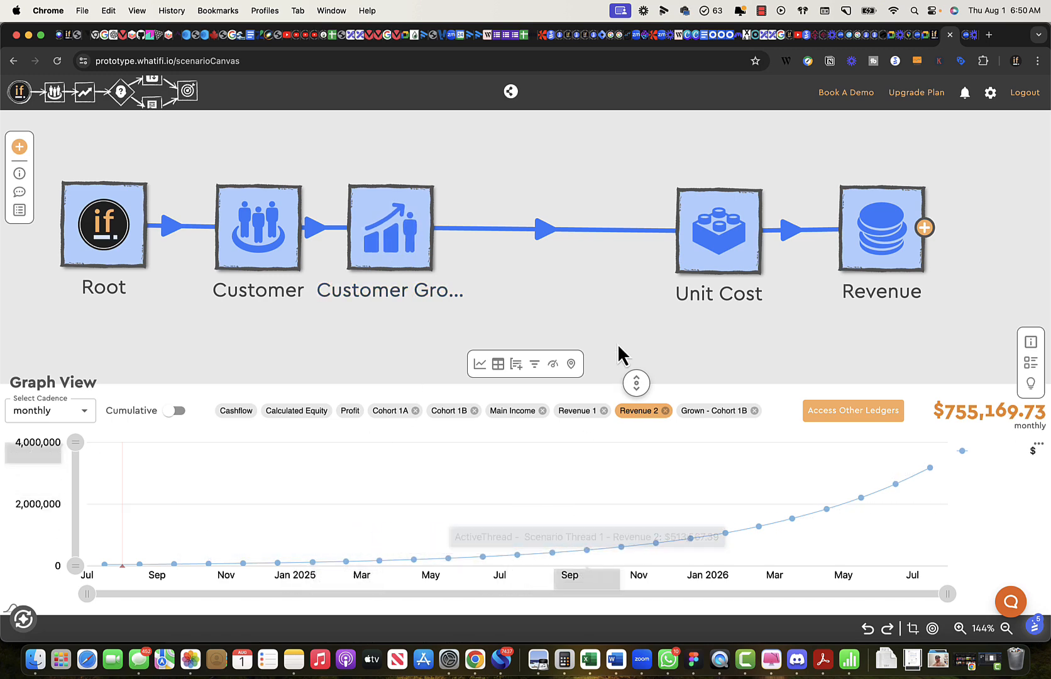
Move the Customer Growth event to about midway between the Customer and Unit Cost events.
{"action": "left_click_drag", "start_coordinate": [412, 247], "coordinate": [495, 245]}
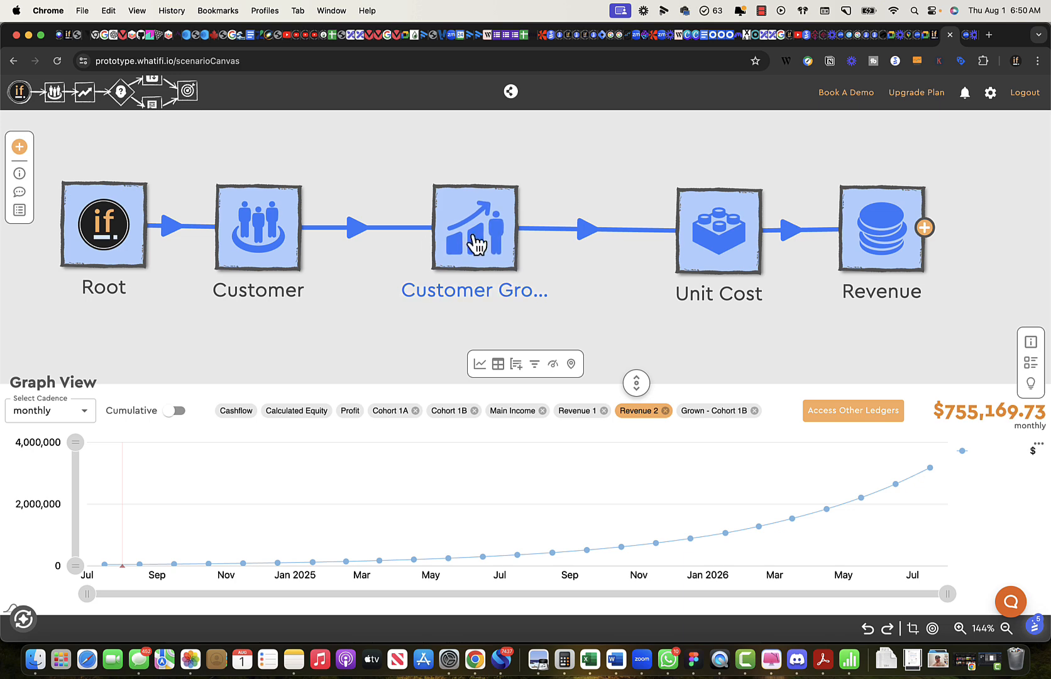
Add a second entry named 1A Growth to the Customer Growth event, targeting the Customer group's Cohort 1A at 15% monthly growth.
{"action": "double_click", "coordinate": [481, 244]}
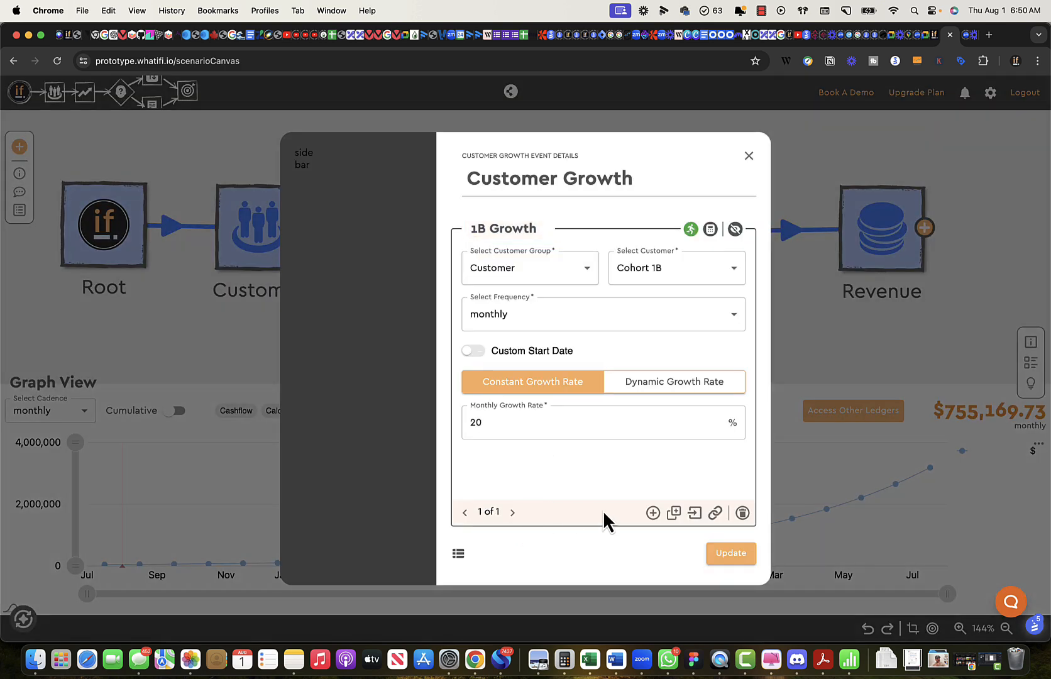
{"action": "left_click", "coordinate": [652, 512]}
{"action": "left_click", "coordinate": [507, 230]}
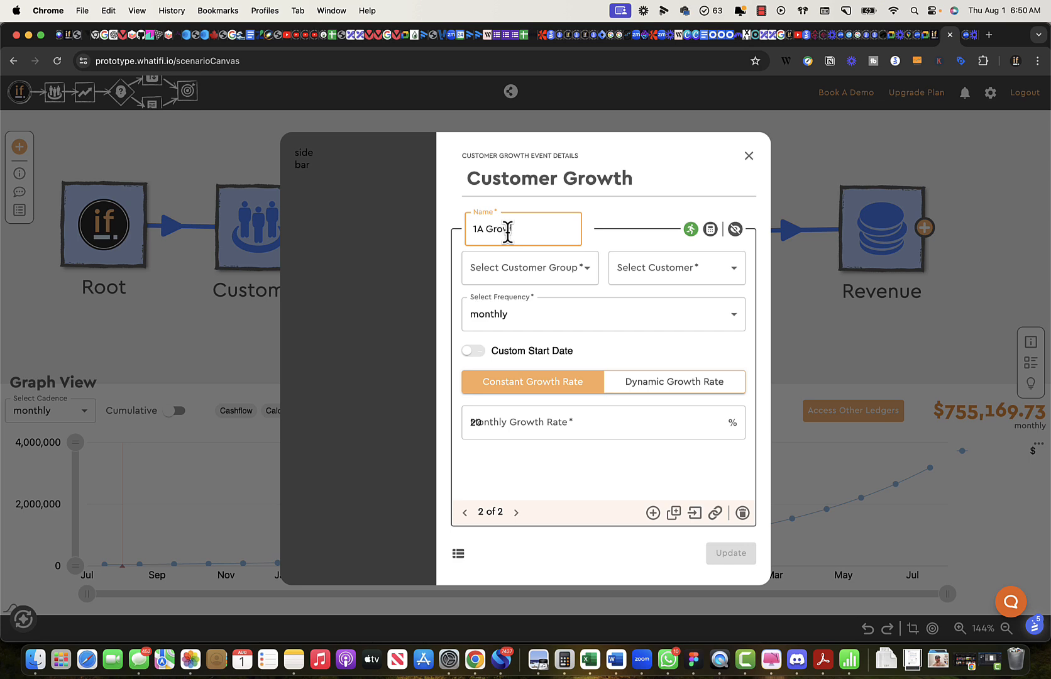
{"action": "left_click", "coordinate": [548, 274]}
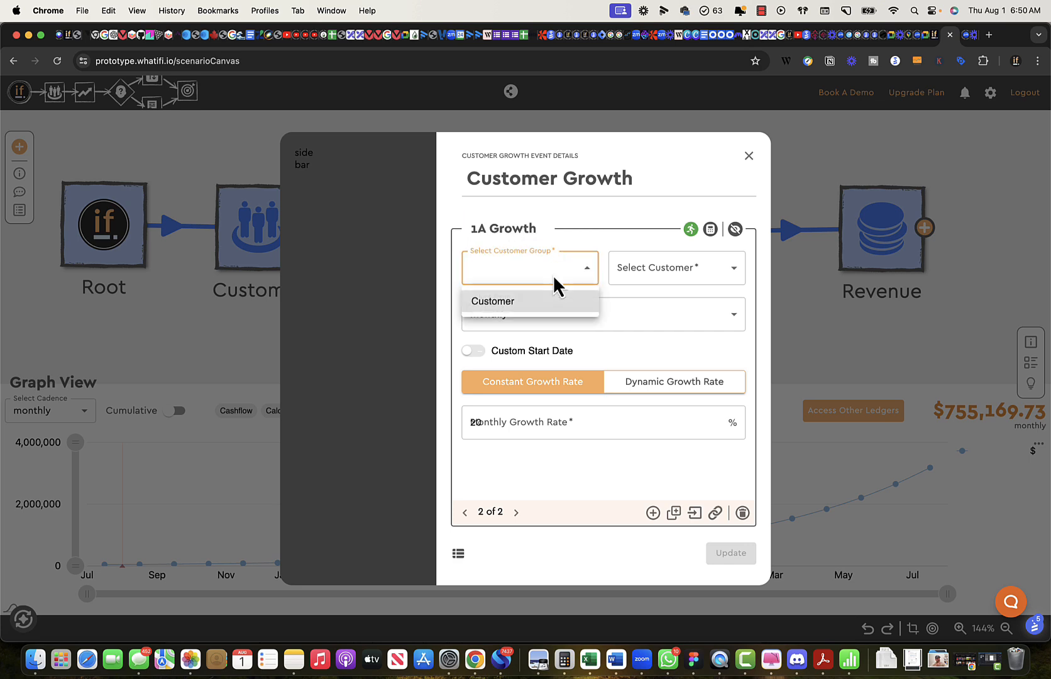
{"action": "left_click", "coordinate": [550, 302]}
{"action": "left_click", "coordinate": [647, 282]}
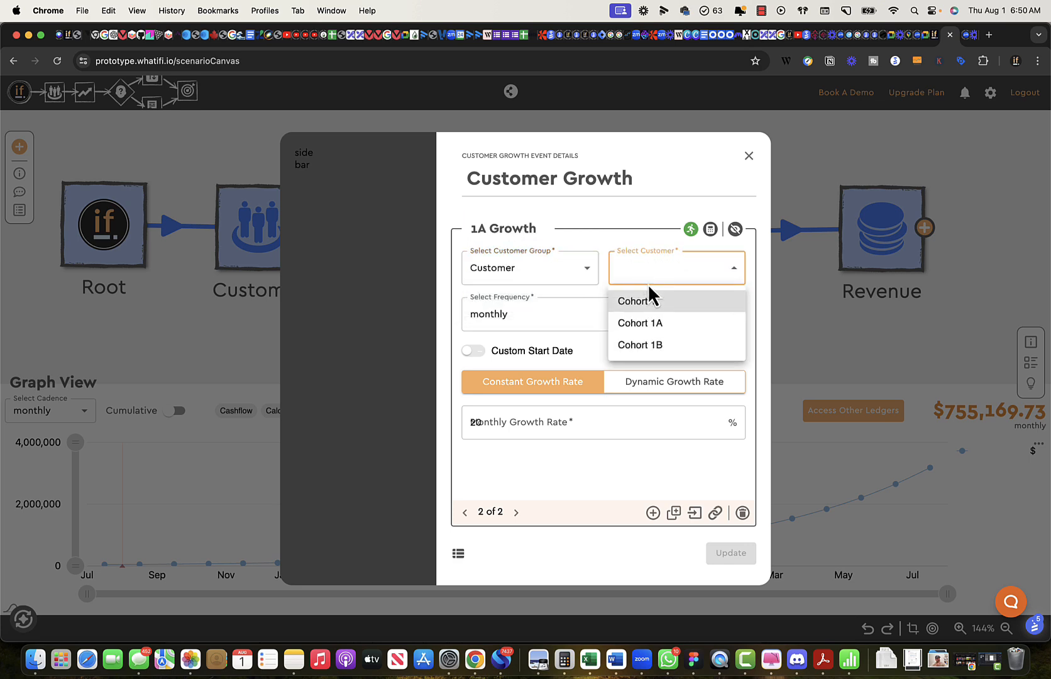
{"action": "left_click", "coordinate": [653, 324]}
{"action": "left_click", "coordinate": [595, 422]}
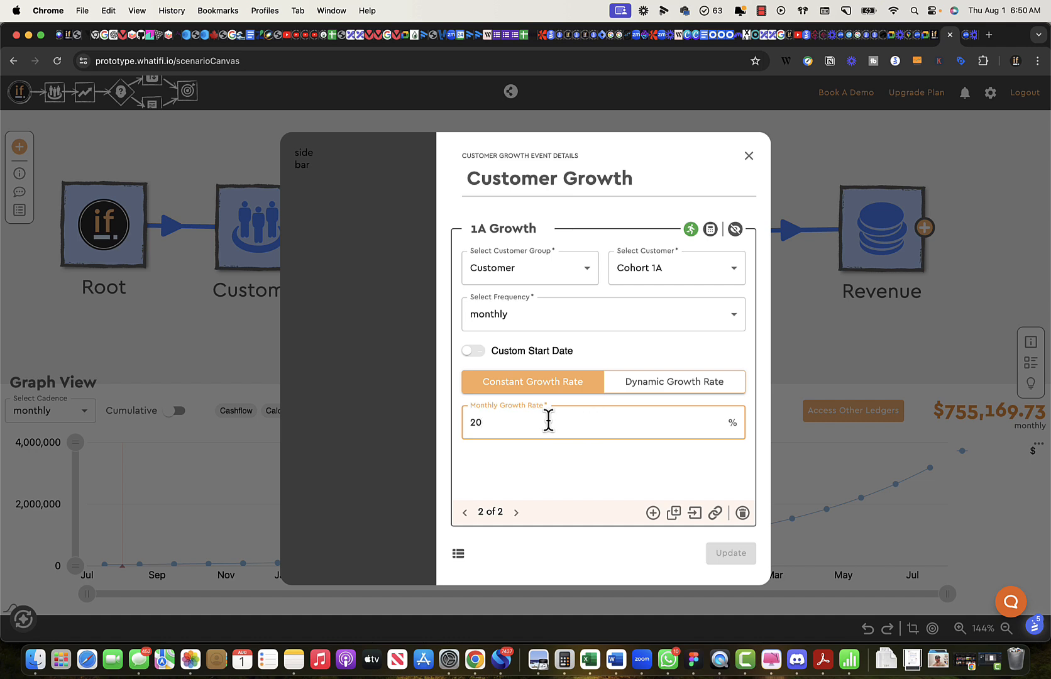
{"action": "type", "text": "15"}
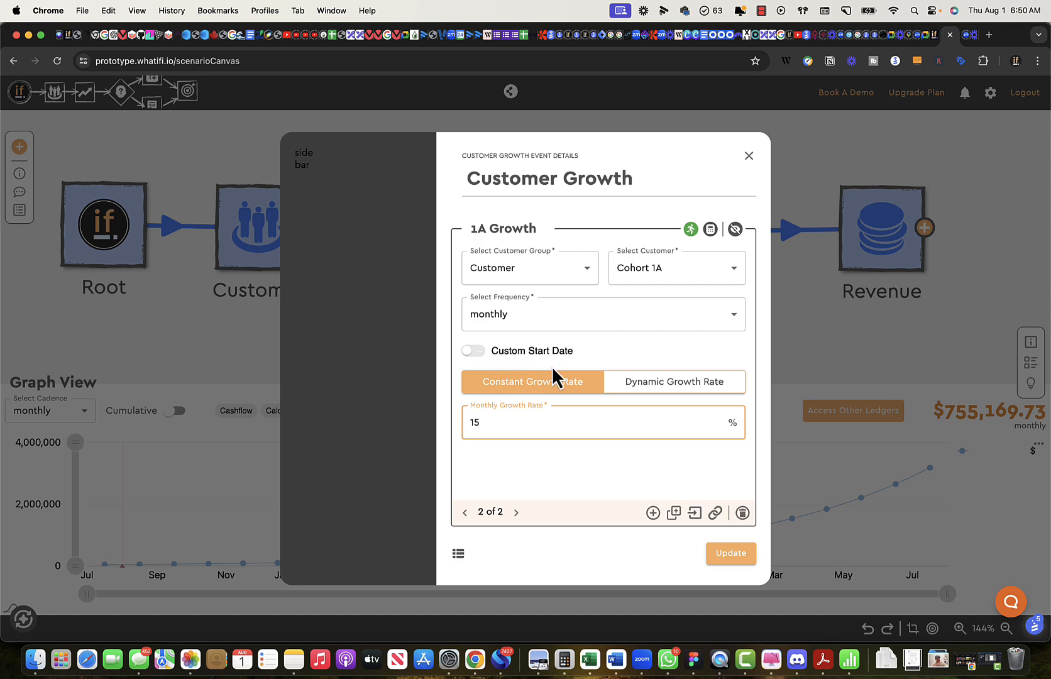
Give the 1A Growth entry a custom start date of 04/01/2025 and update the event.
{"action": "left_click", "coordinate": [473, 350]}
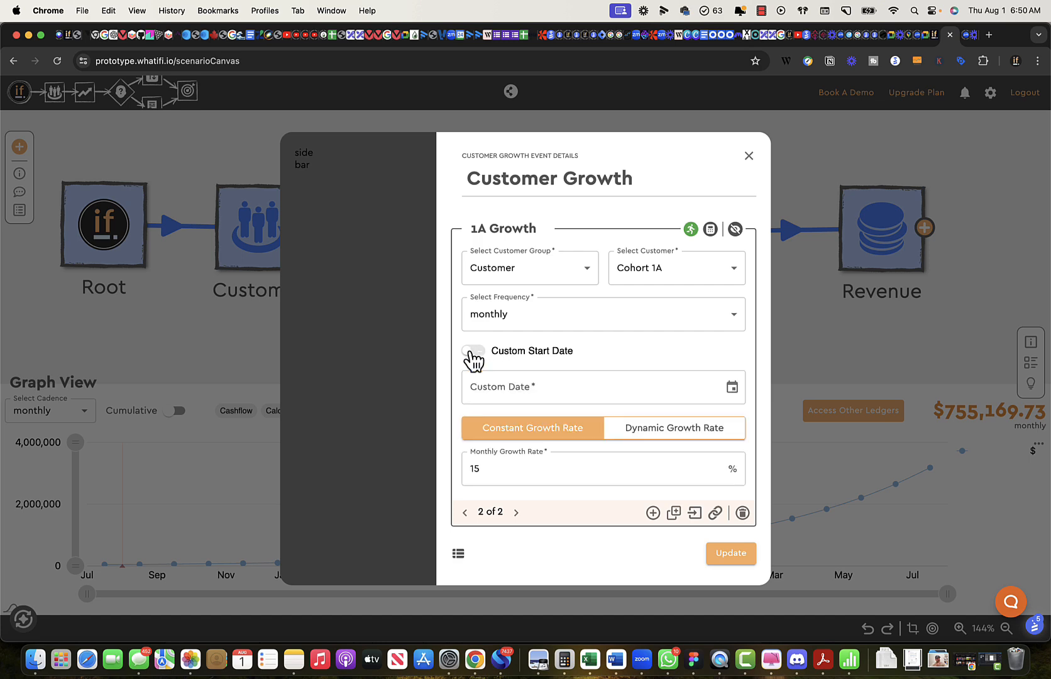
{"action": "left_click", "coordinate": [732, 387]}
{"action": "left_click", "coordinate": [636, 423]}
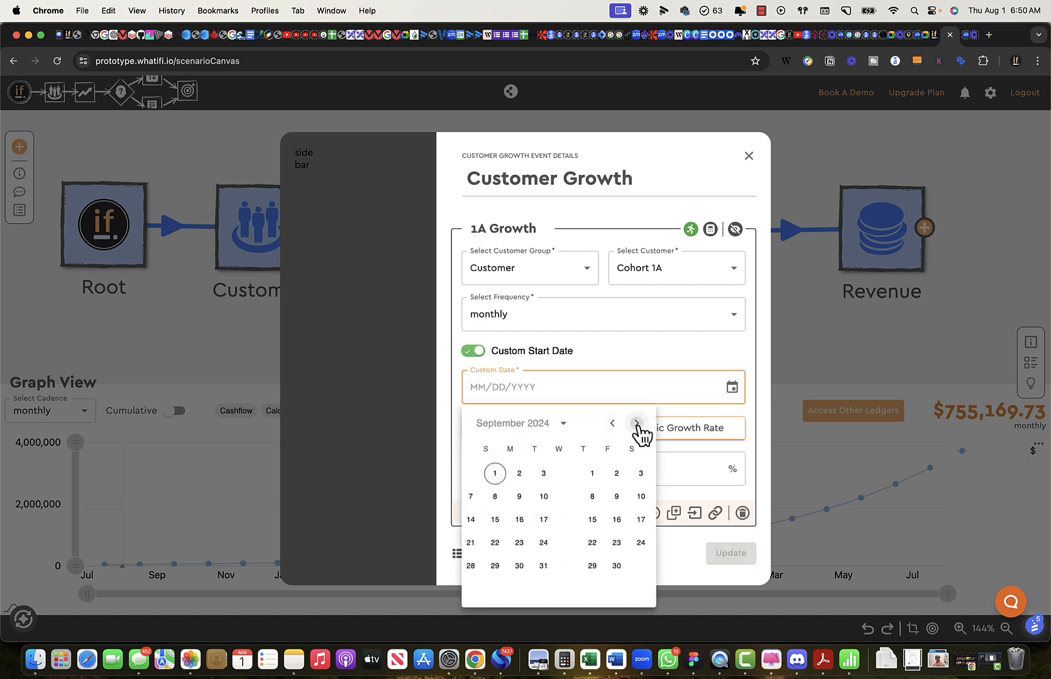
{"action": "left_click", "coordinate": [636, 423]}
{"action": "left_click", "coordinate": [636, 423]}
{"action": "left_click", "coordinate": [636, 423]}
{"action": "left_click", "coordinate": [636, 423]}
{"action": "left_click", "coordinate": [636, 423]}
{"action": "left_click", "coordinate": [635, 423]}
{"action": "left_click", "coordinate": [636, 423]}
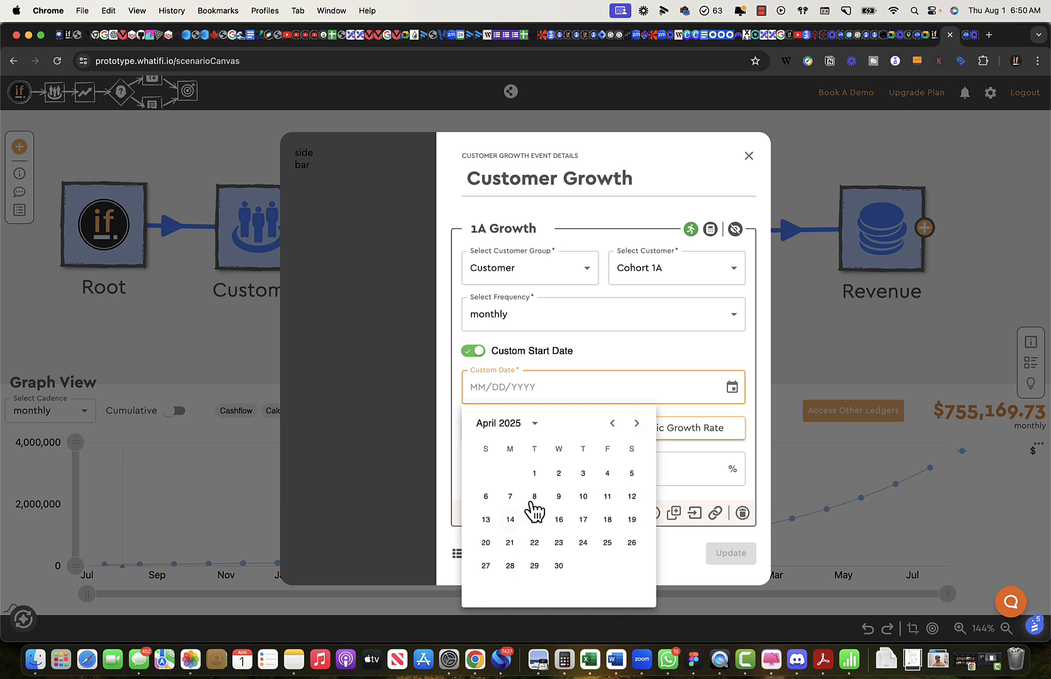
{"action": "left_click", "coordinate": [534, 472]}
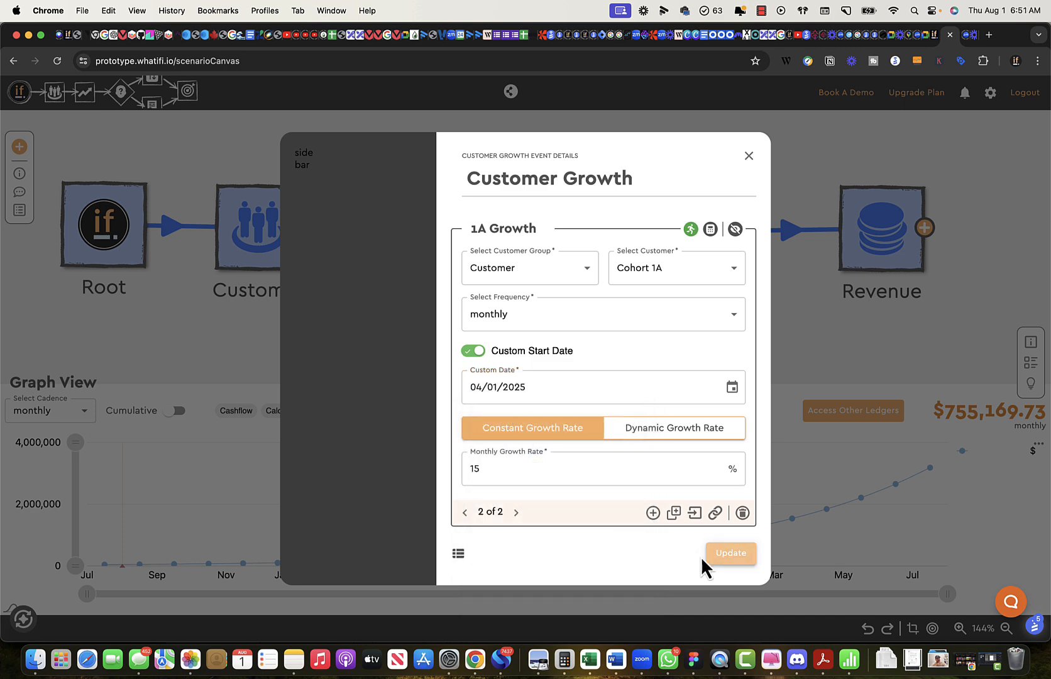
{"action": "left_click", "coordinate": [732, 553]}
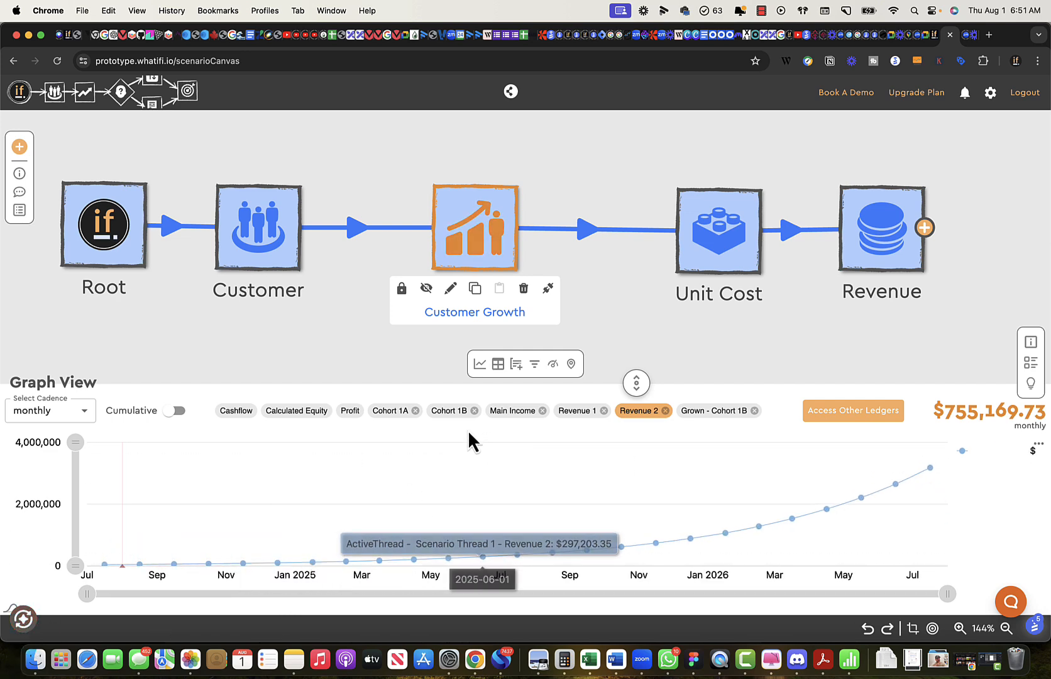
Display the Cohort 1B ledger's graph with cumulative values, then the Cohort 1A ledger's cumulative graph.
{"action": "left_click", "coordinate": [451, 412]}
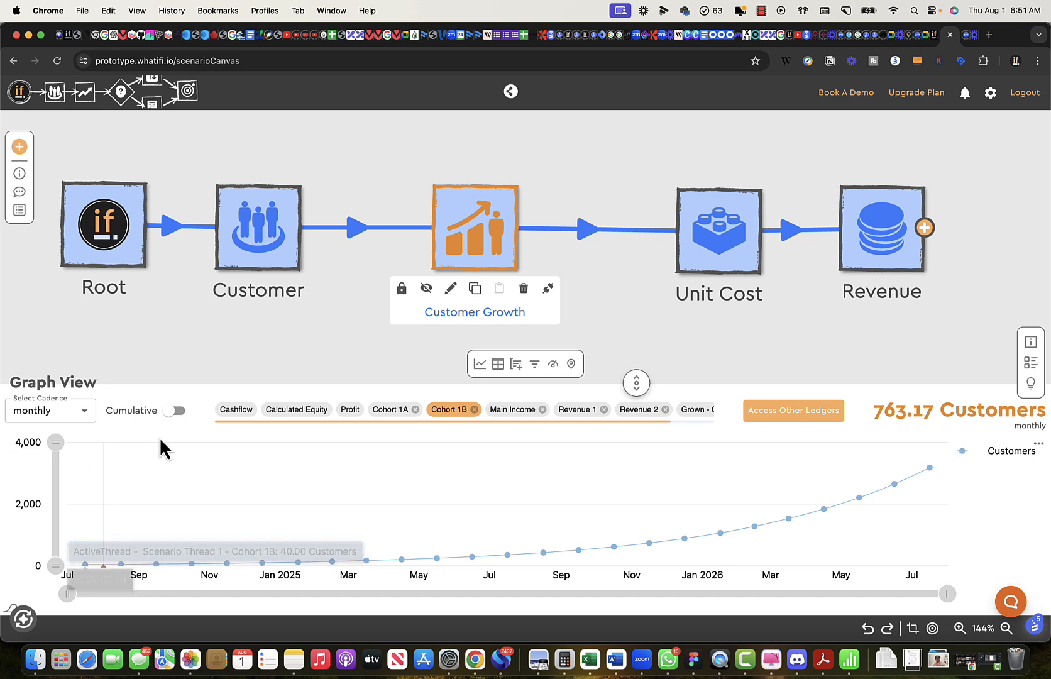
{"action": "left_click", "coordinate": [169, 411]}
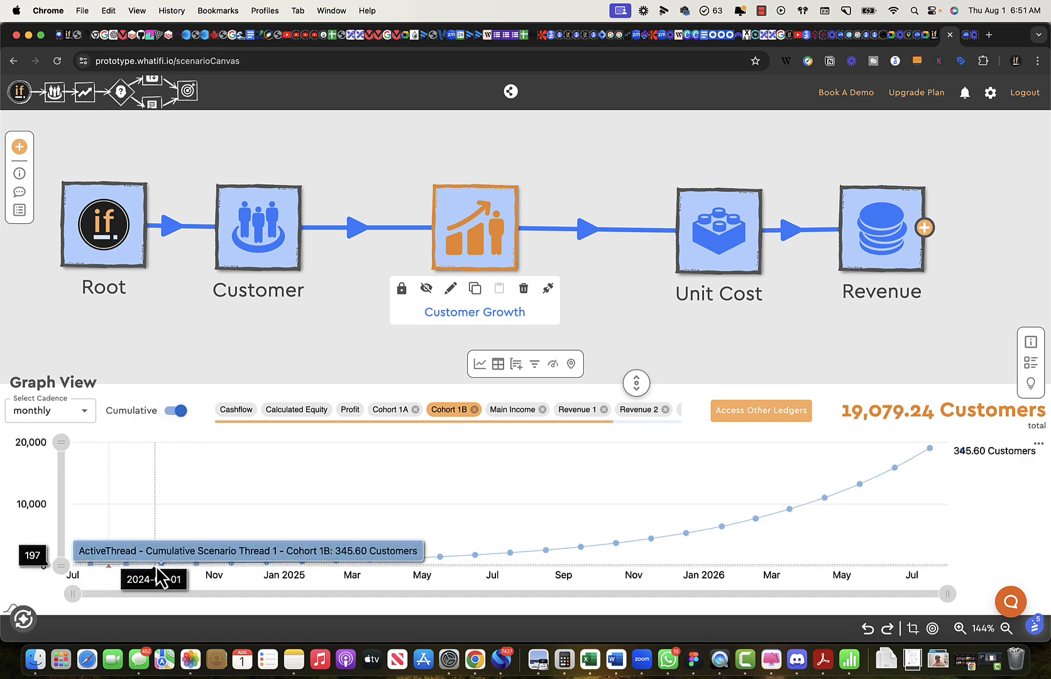
{"action": "left_click", "coordinate": [384, 410]}
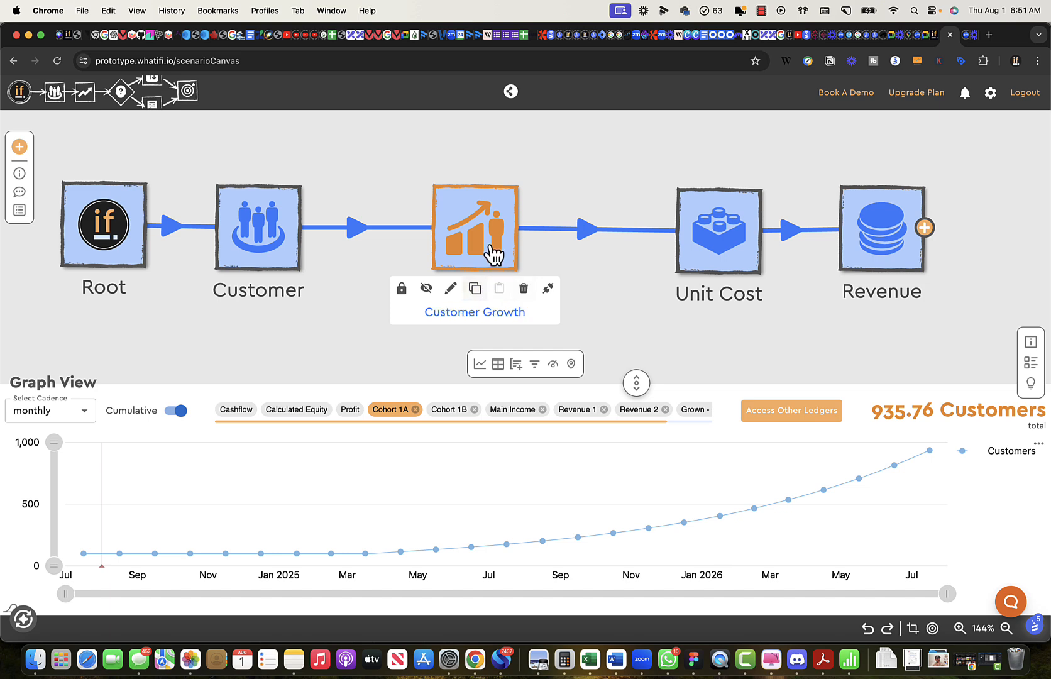
Widen the gap between Customer Growth and Unit Cost by shifting those two events and Revenue apart on the canvas.
{"action": "left_click_drag", "start_coordinate": [491, 244], "coordinate": [474, 248]}
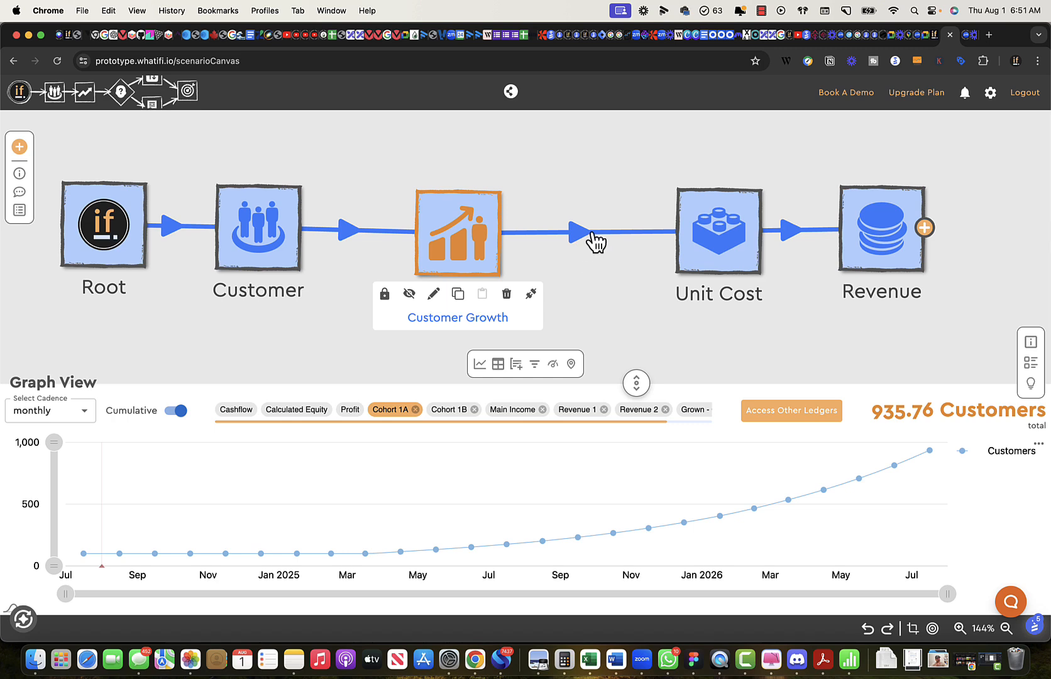
{"action": "left_click_drag", "start_coordinate": [880, 241], "coordinate": [940, 236]}
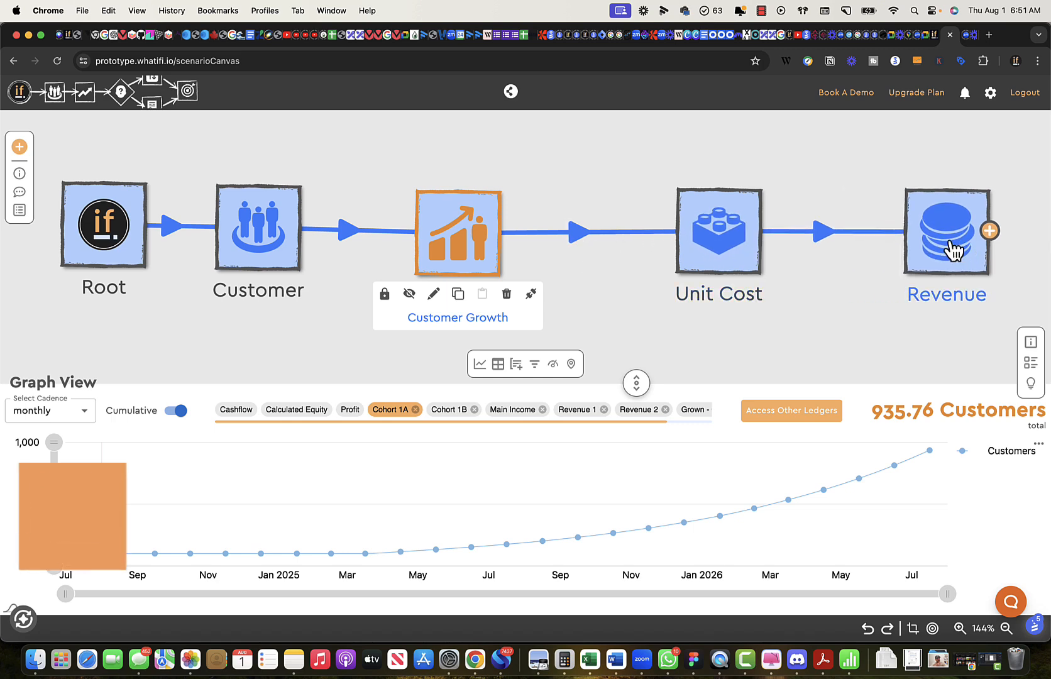
{"action": "left_click_drag", "start_coordinate": [747, 252], "coordinate": [809, 250]}
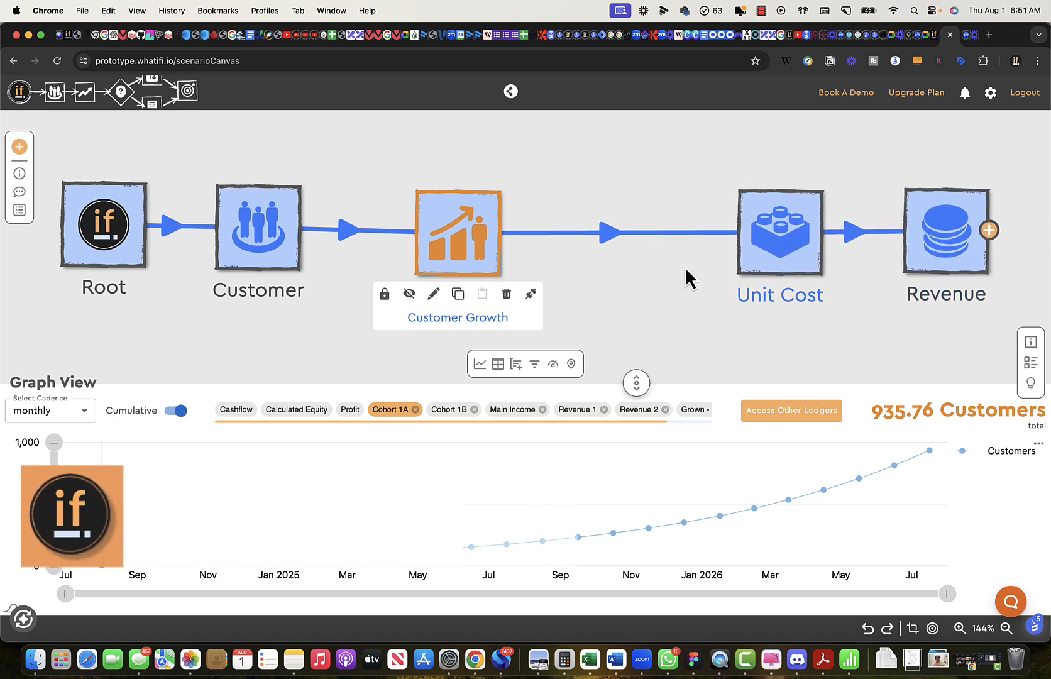
Insert a Customer Churn event on the connection between Customer Growth and Unit Cost.
{"action": "left_click", "coordinate": [608, 238]}
{"action": "left_click", "coordinate": [619, 260]}
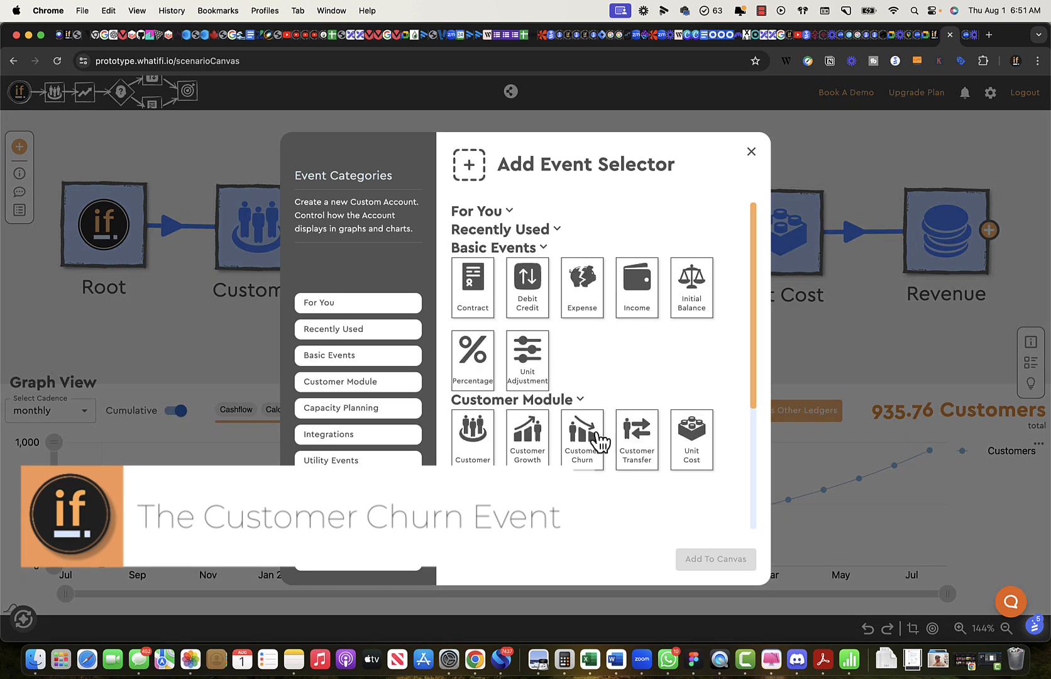
{"action": "left_click", "coordinate": [592, 459]}
{"action": "left_click", "coordinate": [716, 561]}
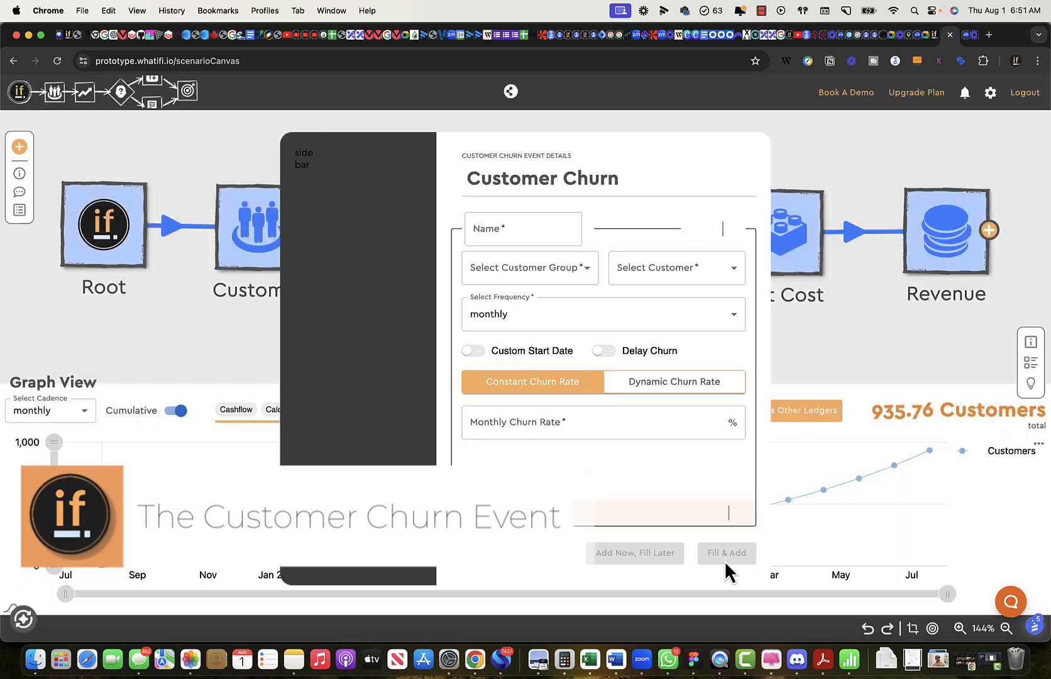
Name the churn entry 1A Churn and assign it to Cohort 1A in the Customer group.
{"action": "left_click", "coordinate": [536, 234]}
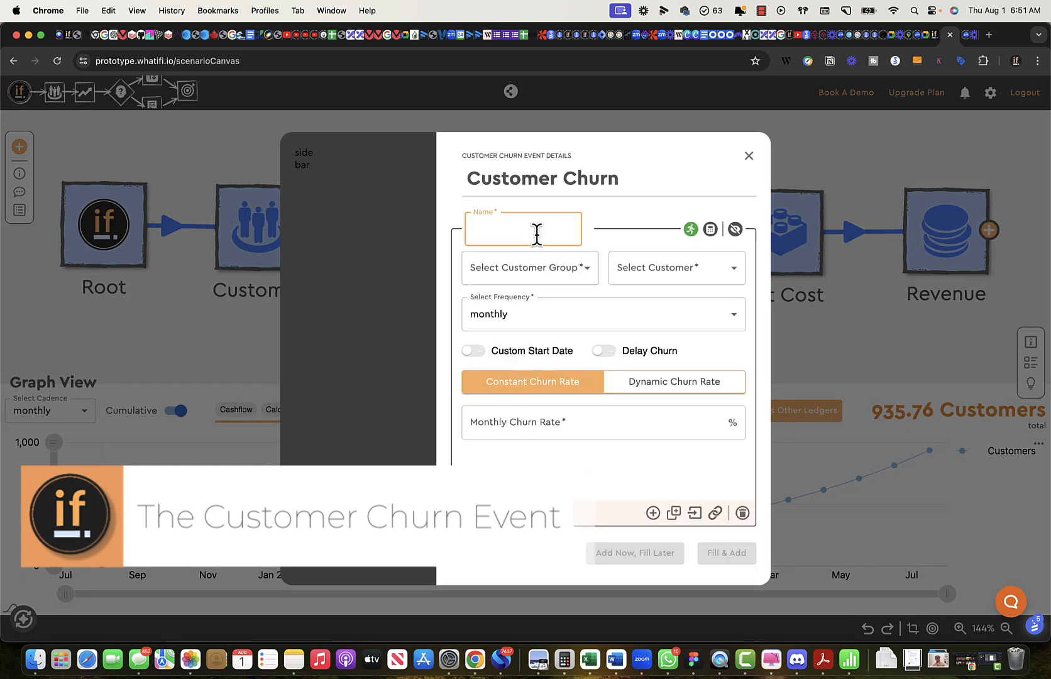
{"action": "type", "text": "1A Churn"}
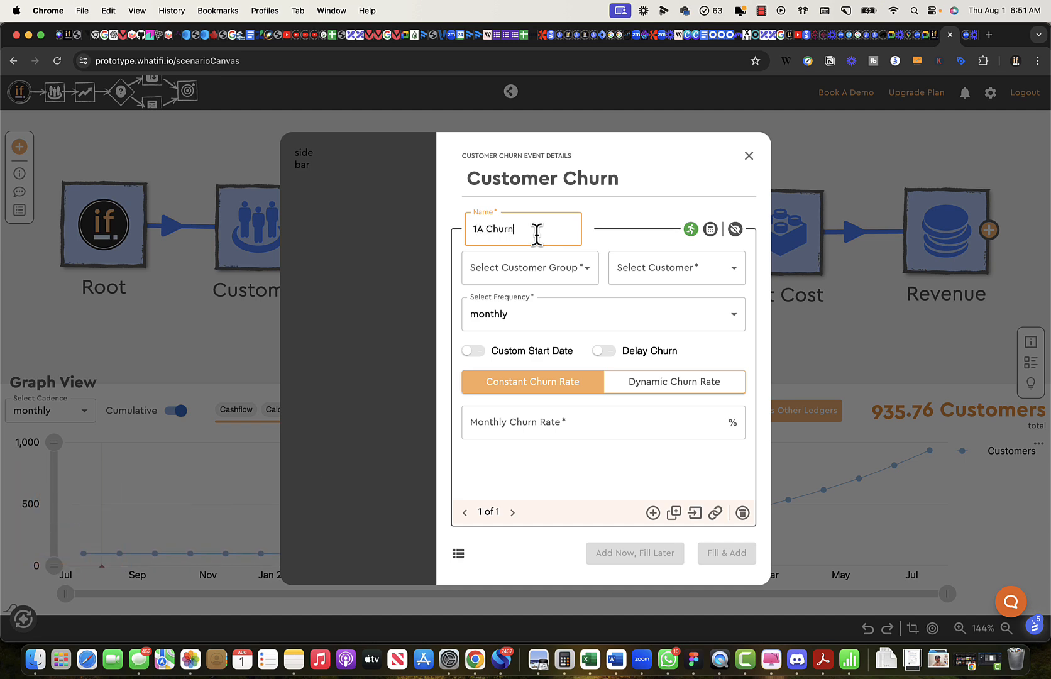
{"action": "left_click", "coordinate": [566, 272]}
{"action": "left_click", "coordinate": [506, 308]}
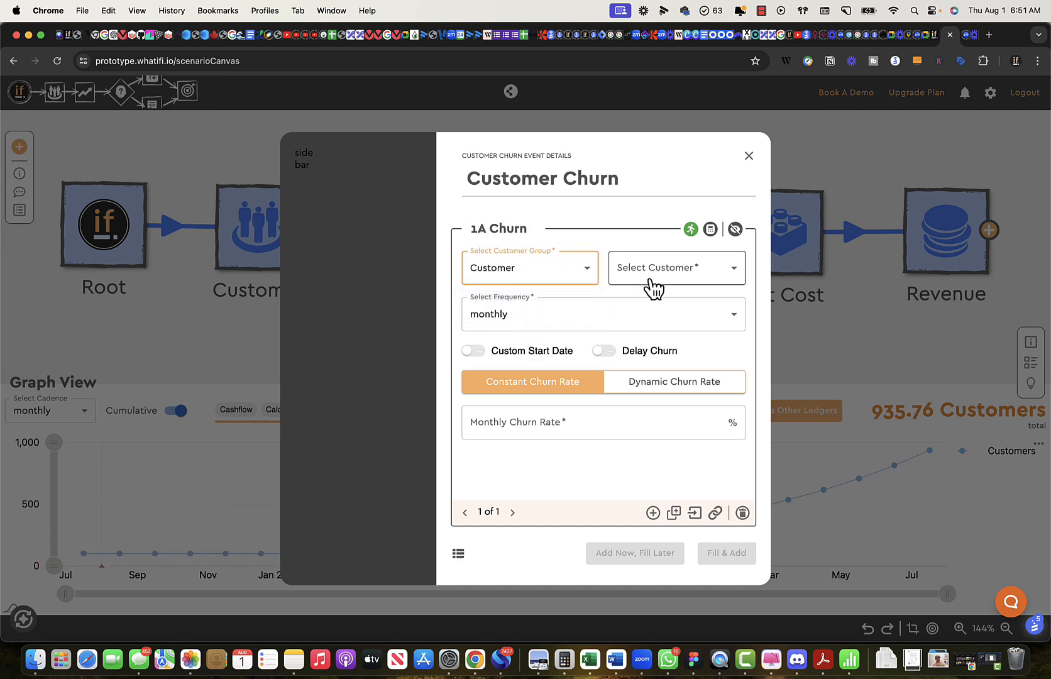
{"action": "left_click", "coordinate": [654, 285]}
{"action": "left_click", "coordinate": [650, 324]}
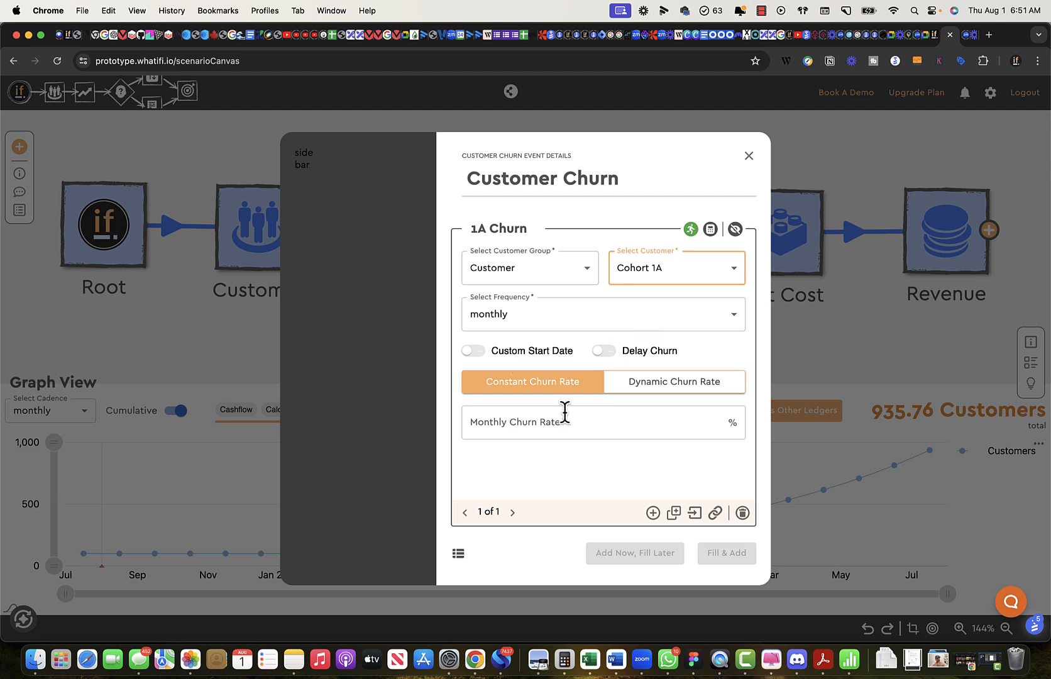
Set the 1A Churn entry's monthly churn rate to 3% and add the filled event to the scenario.
{"action": "left_click", "coordinate": [556, 434]}
{"action": "type", "text": "3"}
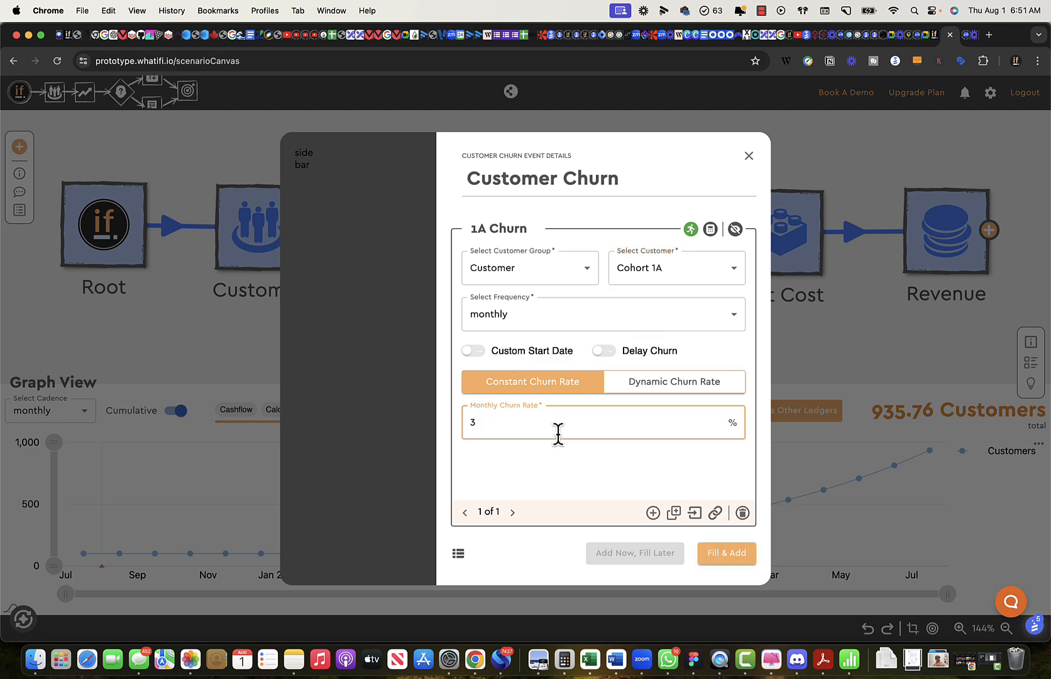
{"action": "left_click", "coordinate": [647, 482]}
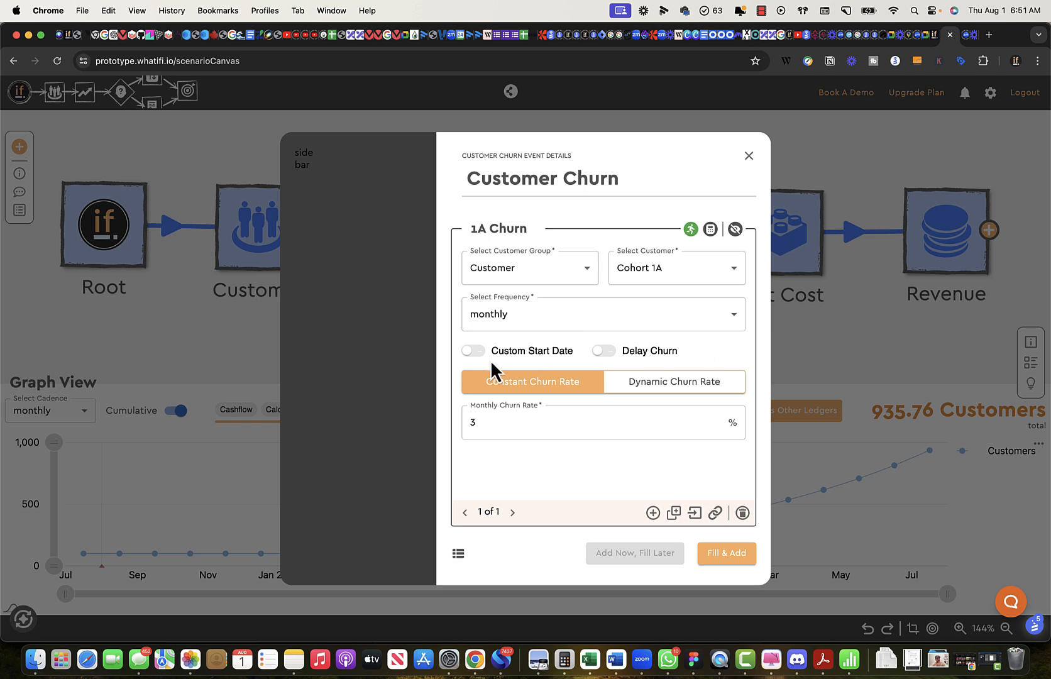
{"action": "left_click", "coordinate": [602, 358]}
{"action": "left_click", "coordinate": [726, 555]}
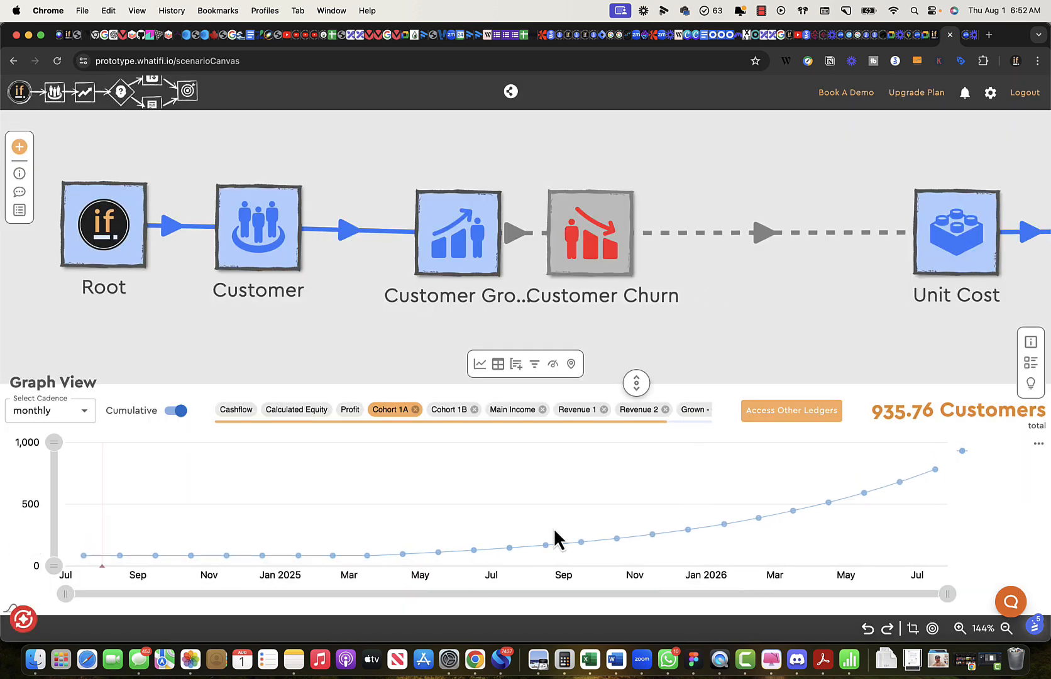
Recalculate the scenario with the Customer Churn event and examine the Cohort 1A ledger's cumulative graph.
{"action": "left_click", "coordinate": [24, 619]}
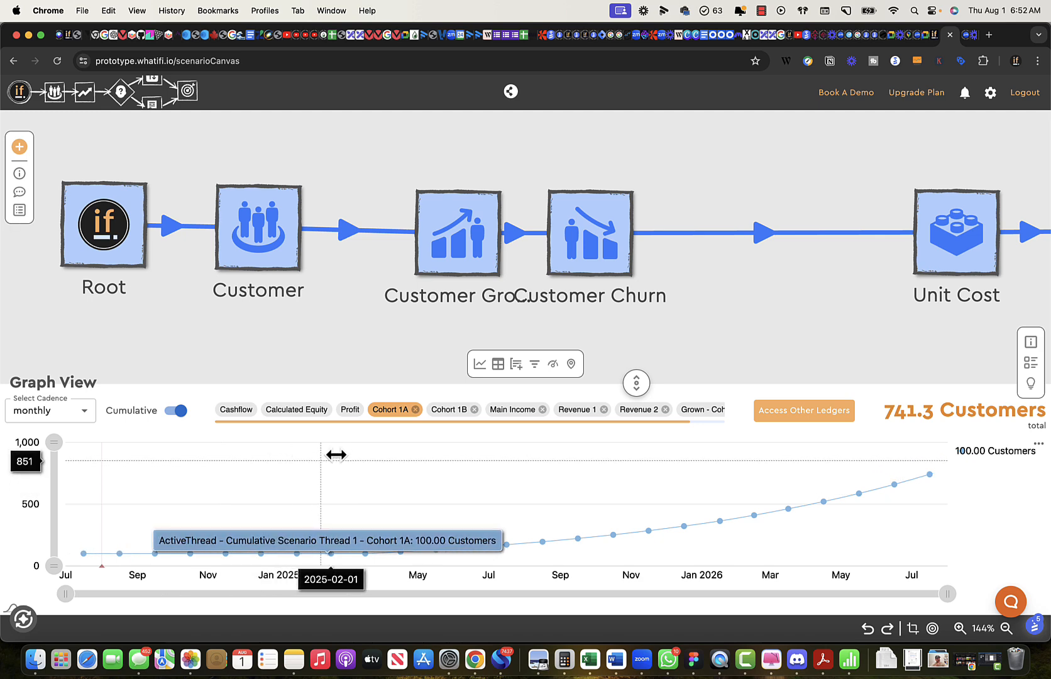
{"action": "left_click", "coordinate": [392, 412]}
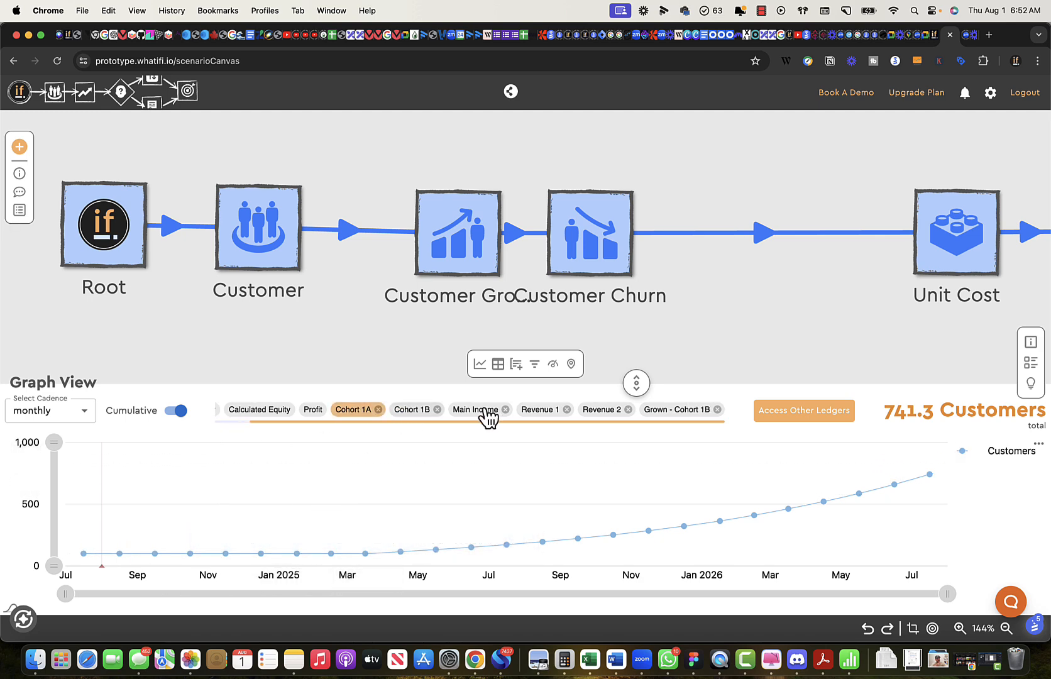
Add the Grown - Cohort 1A and Churned - Cohort 1A ledgers, nested under Customer - Cohort 1A, to the graph's ledger choices.
{"action": "left_click", "coordinate": [798, 411]}
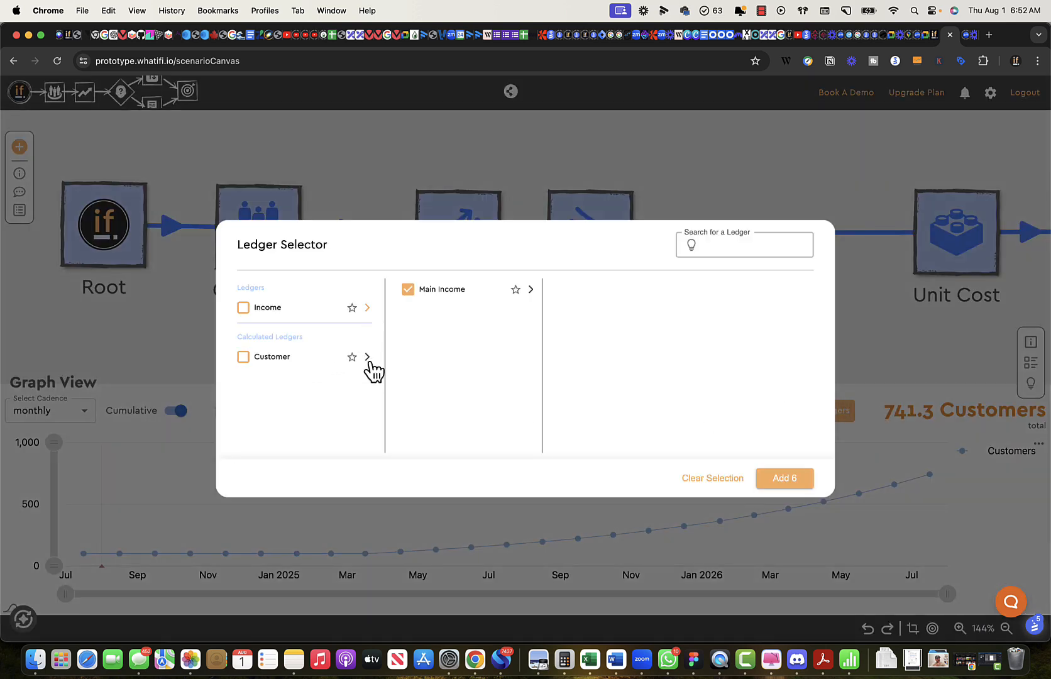
{"action": "left_click", "coordinate": [368, 357]}
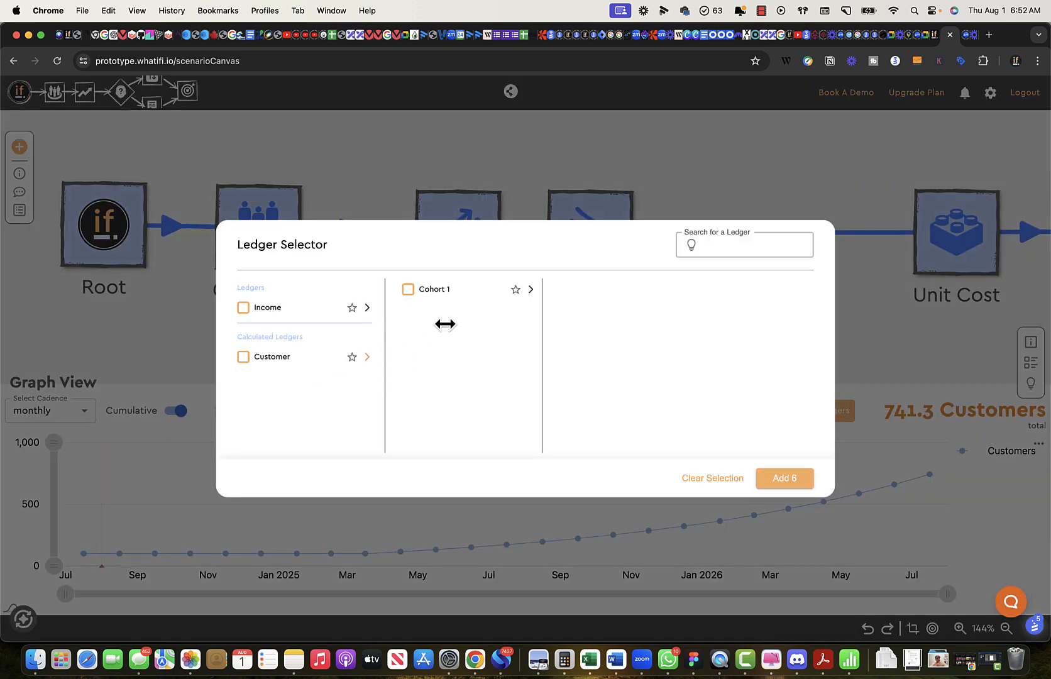
{"action": "left_click", "coordinate": [531, 290]}
{"action": "left_click", "coordinate": [688, 290]}
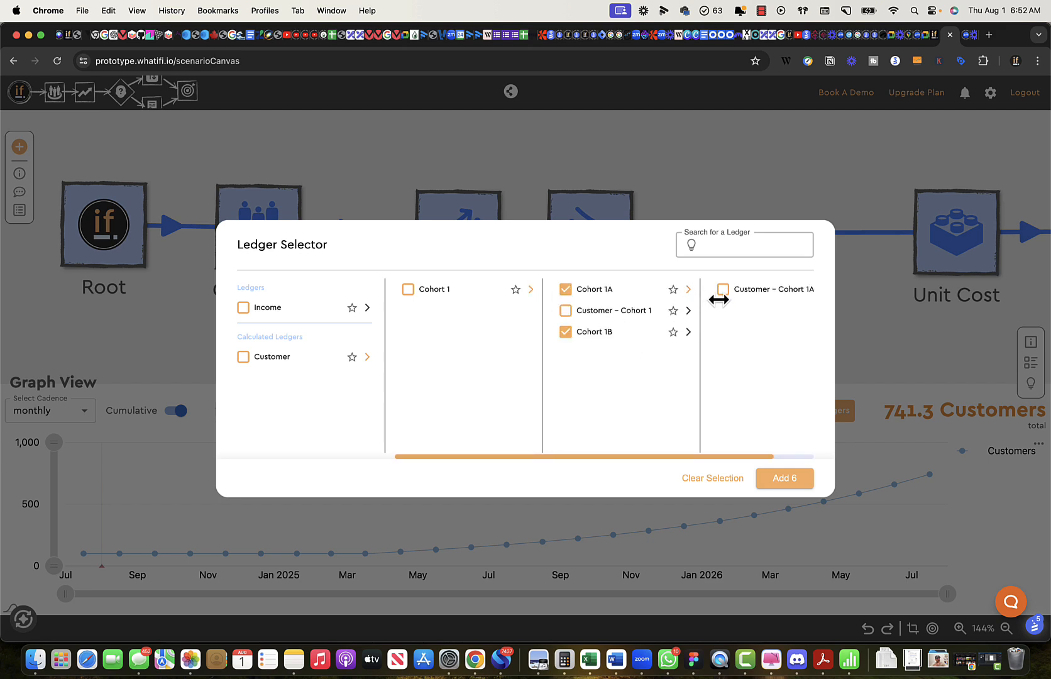
{"action": "scroll", "coordinate": [742, 299], "scroll_direction": "right", "scroll_amount": 1}
{"action": "left_click", "coordinate": [802, 290]}
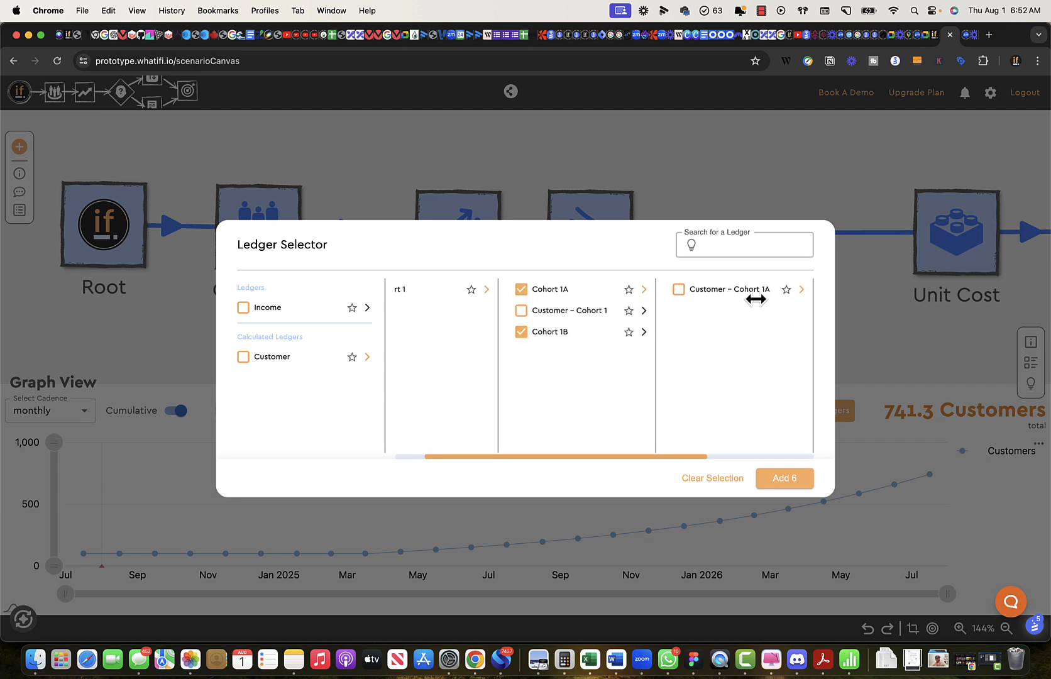
{"action": "scroll", "coordinate": [753, 297], "scroll_direction": "right", "scroll_amount": 2}
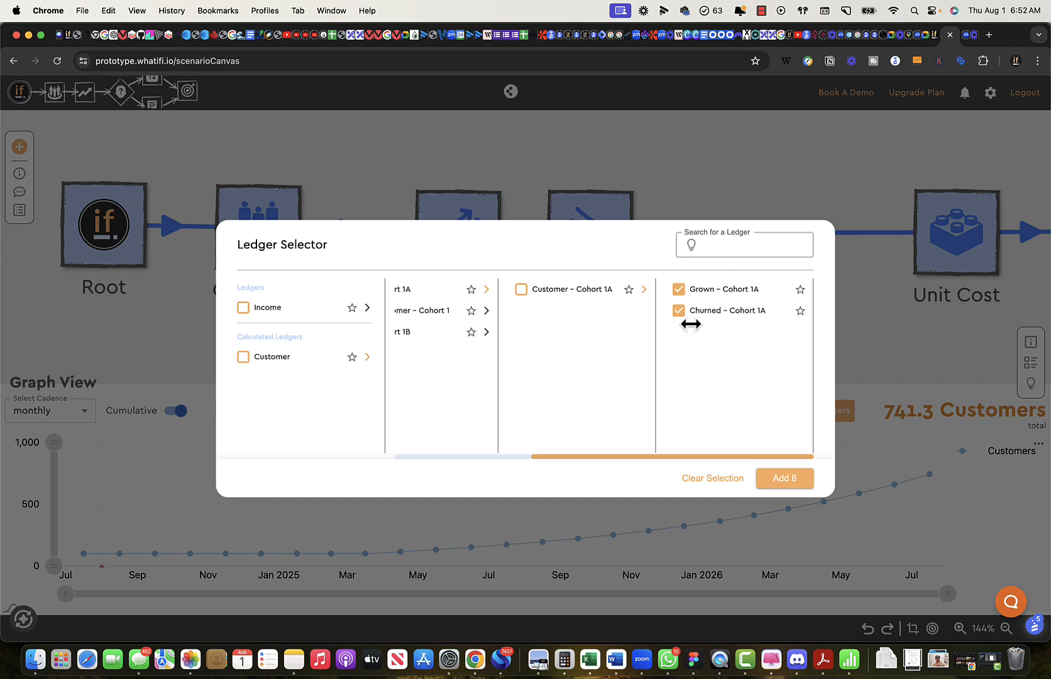
{"action": "left_click", "coordinate": [780, 480]}
Display the Grown - Cohort 1A ledger's graph and examine its cumulative values.
{"action": "scroll", "coordinate": [473, 416], "scroll_direction": "right", "scroll_amount": 5}
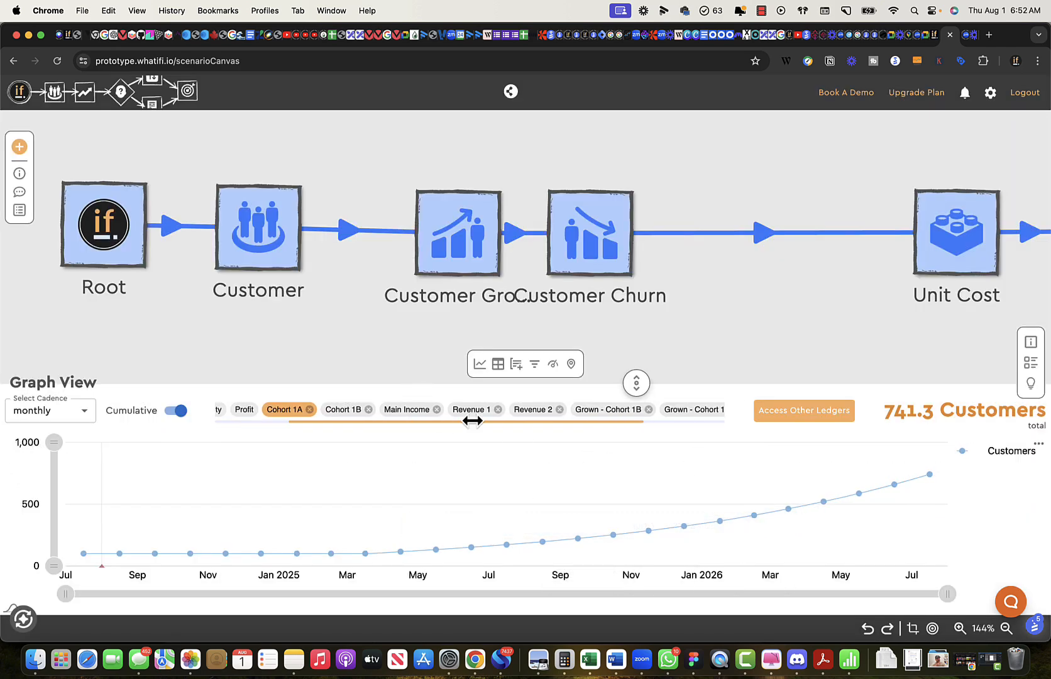
{"action": "left_click", "coordinate": [573, 414]}
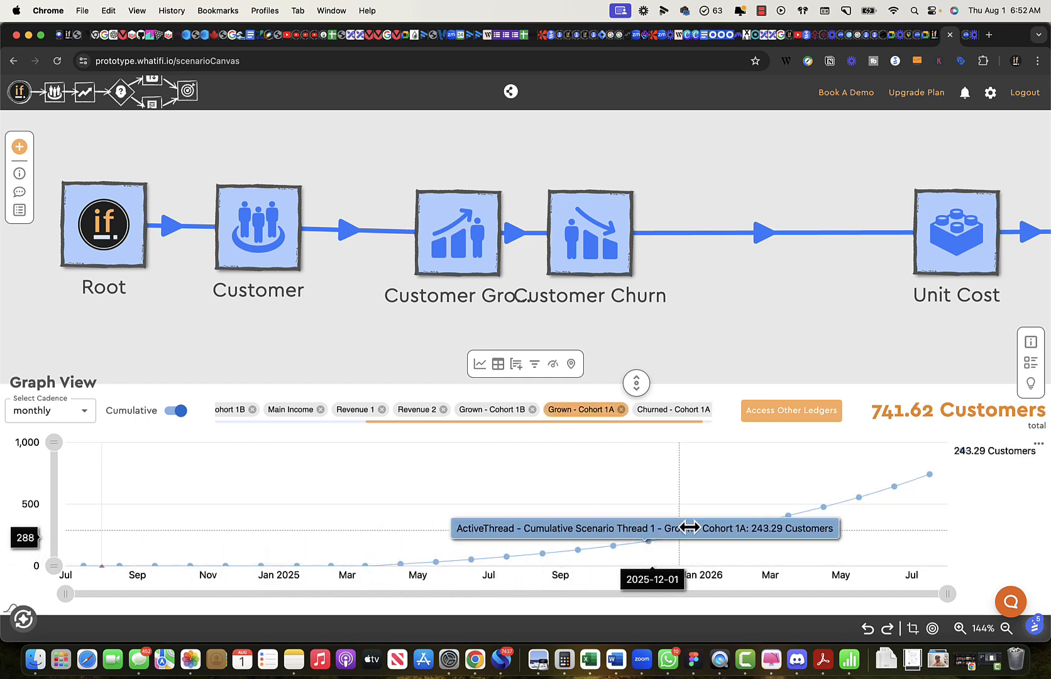
Graph the Churned - Cohort 1A ledger alongside Grown - Cohort 1A, then display the Cohort 1A ledger's cumulative graph.
{"action": "left_click", "coordinate": [673, 414]}
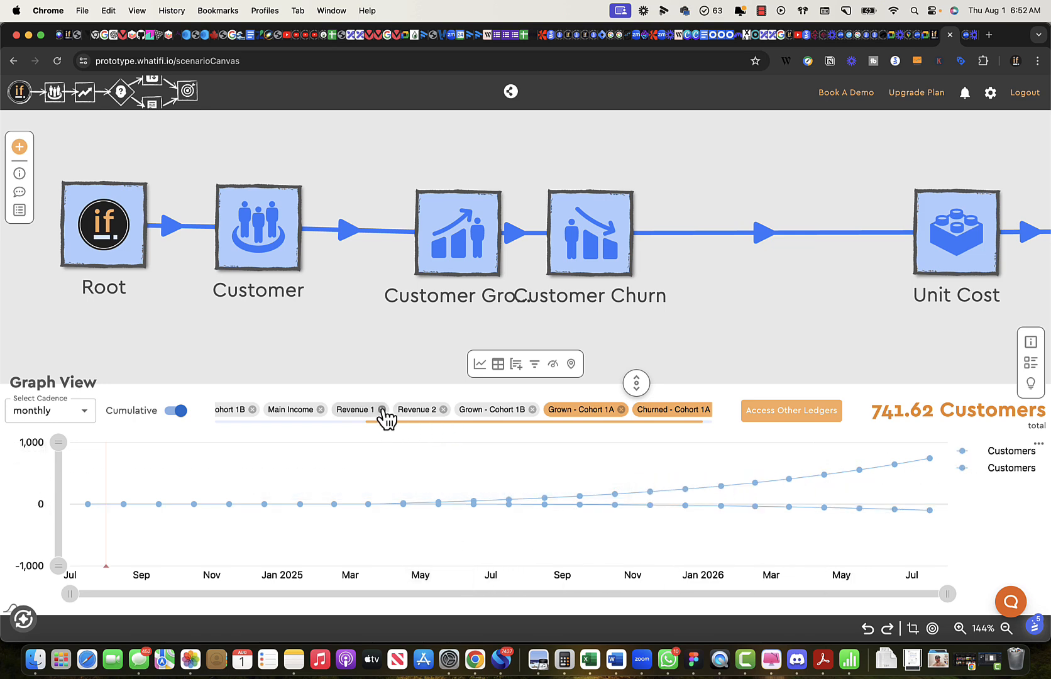
{"action": "scroll", "coordinate": [415, 416], "scroll_direction": "left", "scroll_amount": 3}
{"action": "scroll", "coordinate": [385, 417], "scroll_direction": "left", "scroll_amount": 5}
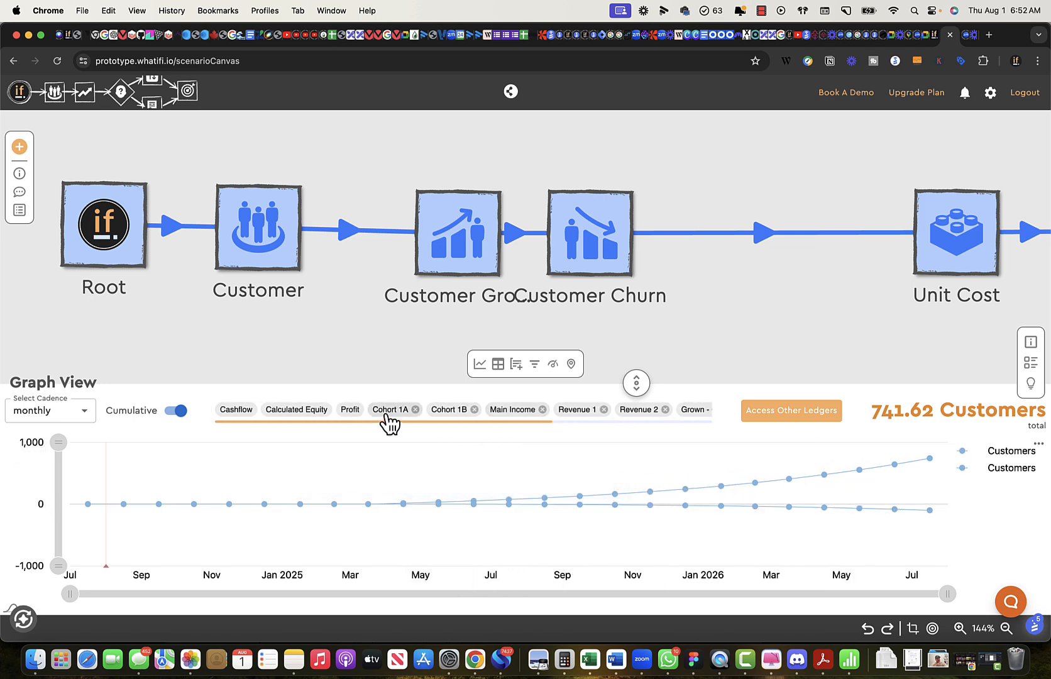
{"action": "left_click", "coordinate": [391, 415]}
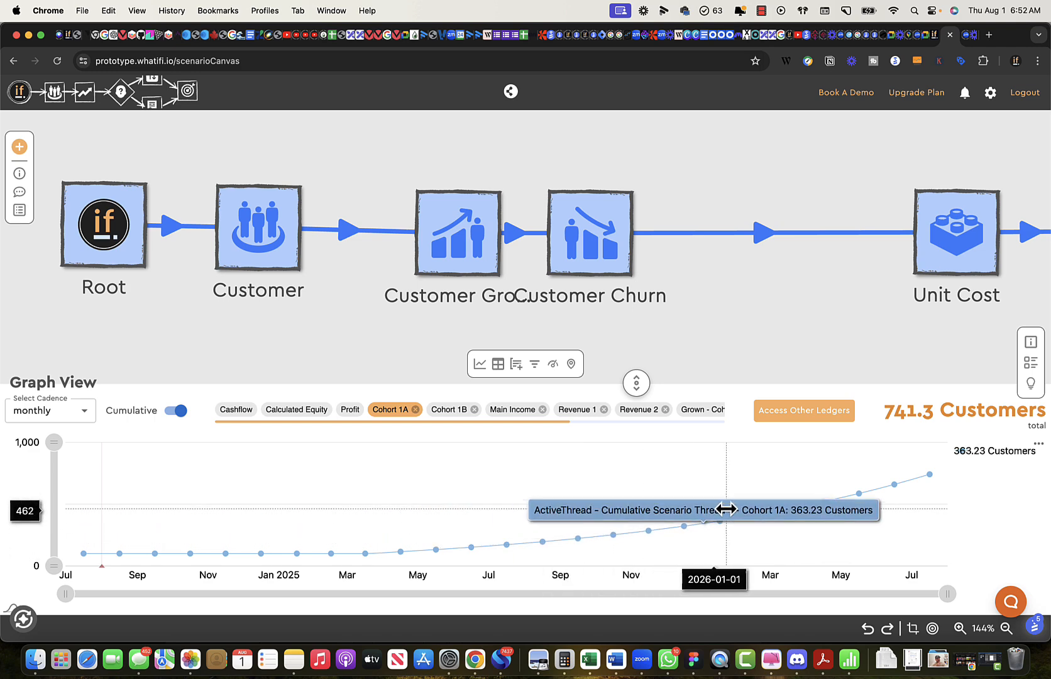
Space the Customer Churn event away from Customer Growth and start a Customer Transfer event between Customer Churn and Unit Cost.
{"action": "left_click_drag", "start_coordinate": [605, 244], "coordinate": [638, 242]}
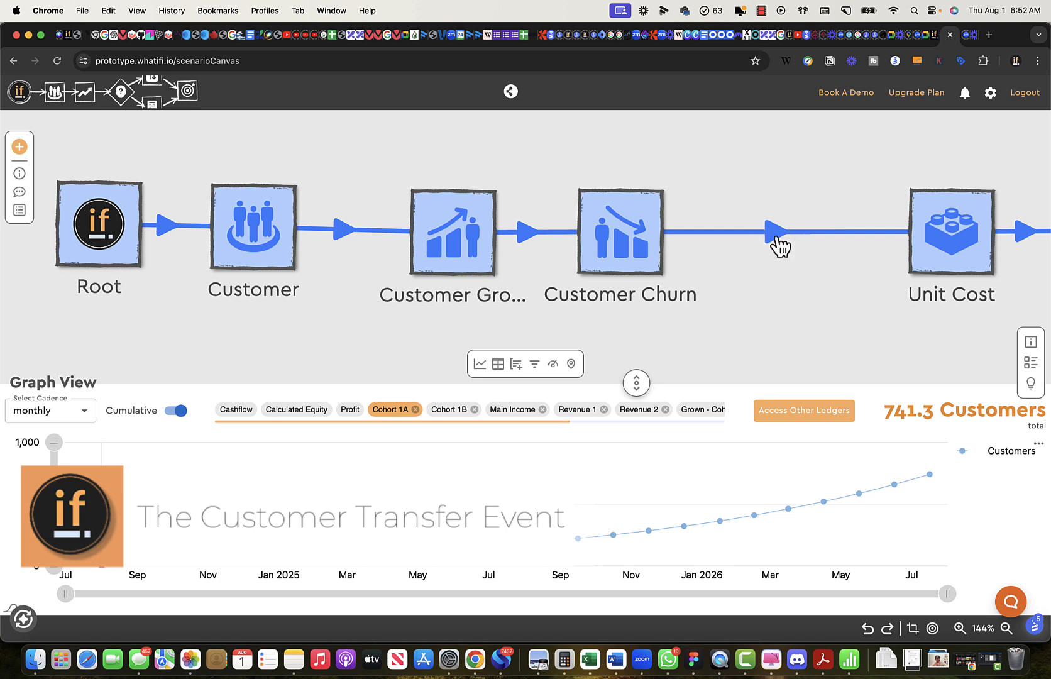
{"action": "left_click", "coordinate": [785, 260]}
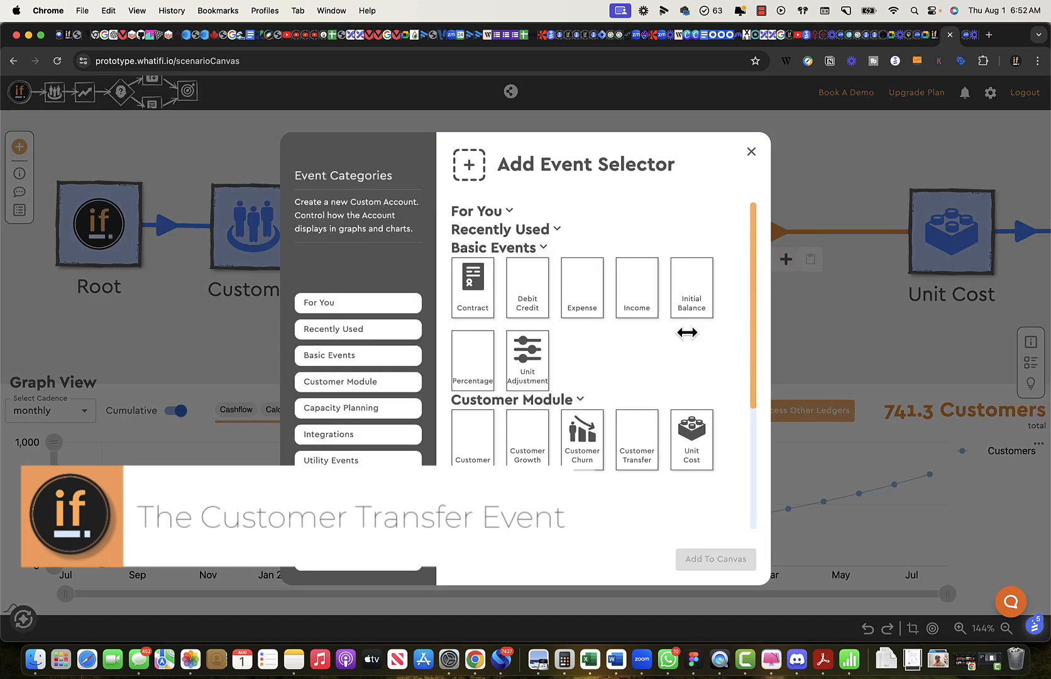
{"action": "left_click", "coordinate": [640, 443]}
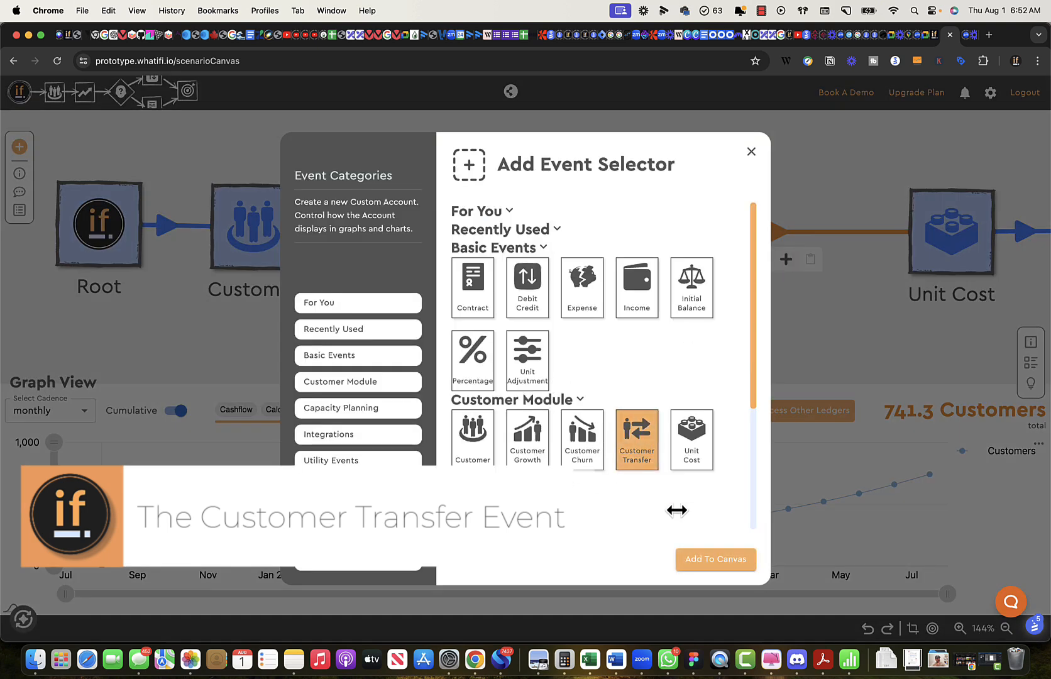
{"action": "left_click", "coordinate": [717, 561]}
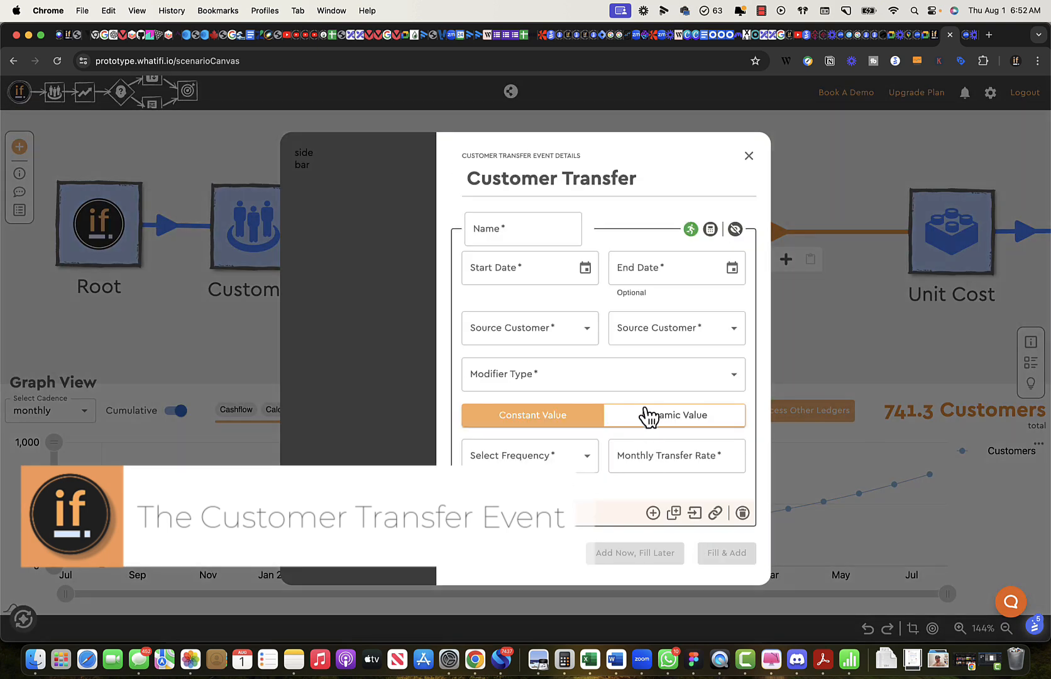
Name the transfer entry Transfer and set its start date to 11/01/2024.
{"action": "left_click", "coordinate": [530, 221]}
{"action": "type", "text": "Transfer"}
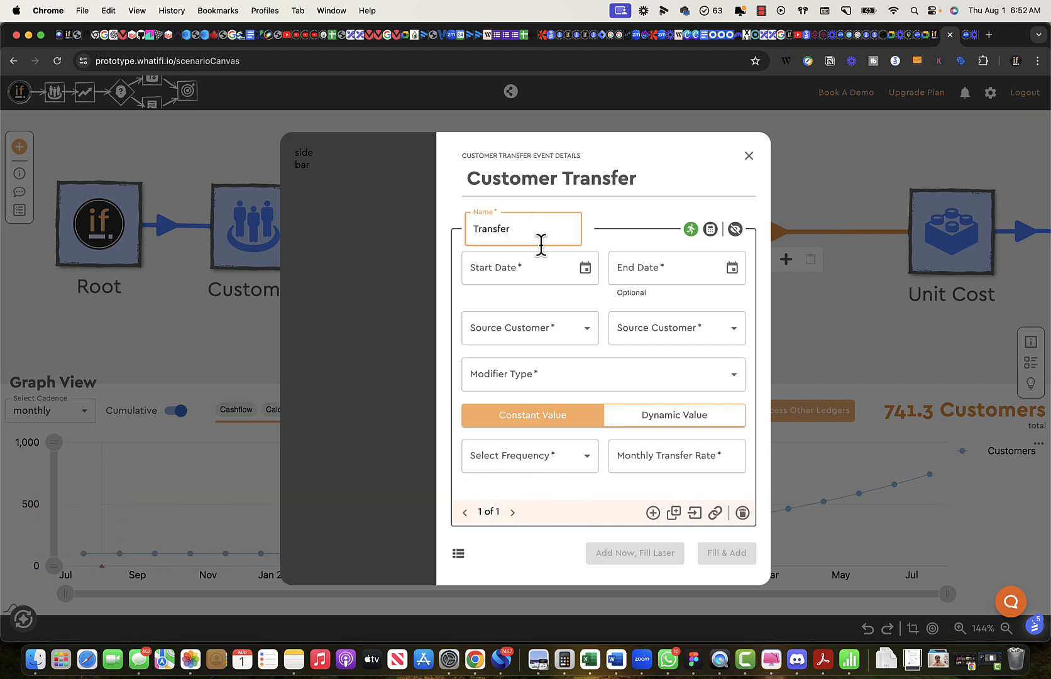
{"action": "left_click", "coordinate": [585, 268]}
{"action": "left_click", "coordinate": [636, 303]}
{"action": "left_click", "coordinate": [636, 303]}
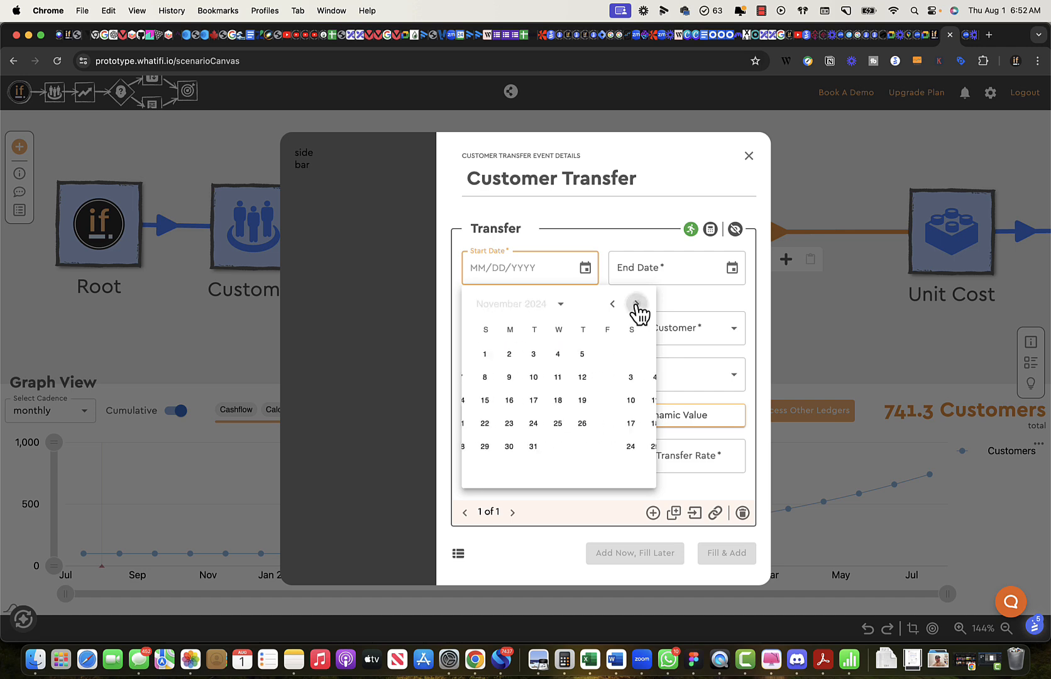
{"action": "left_click", "coordinate": [636, 304]}
{"action": "left_click", "coordinate": [613, 355]}
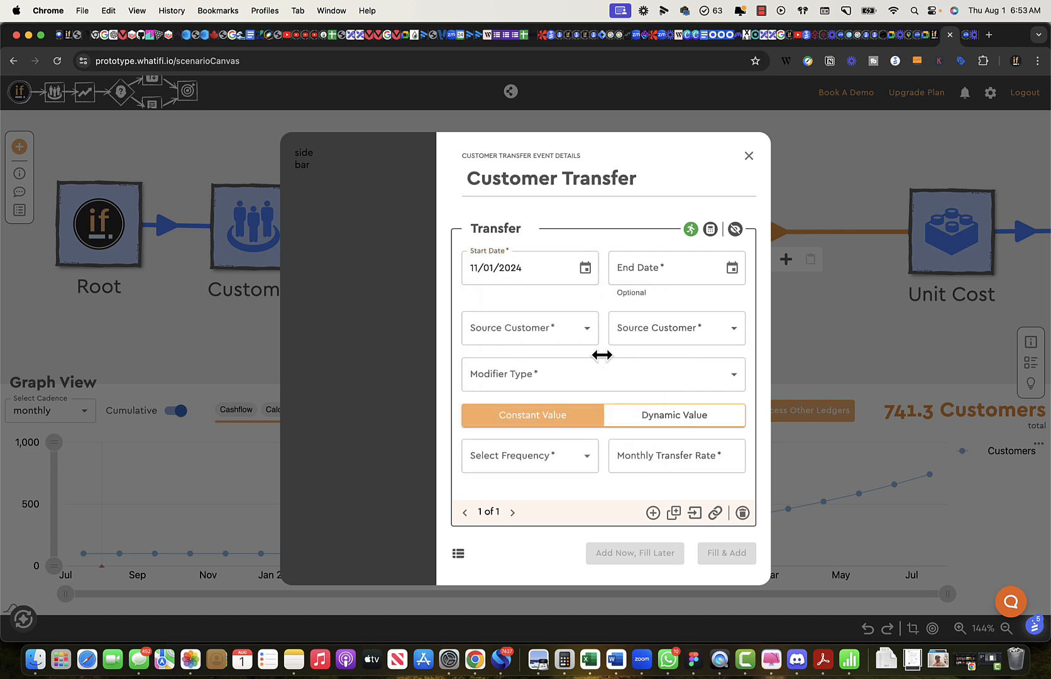
Set the transfer to move customers from Customer - Cohort 1A to Customer - Cohort 1B.
{"action": "left_click", "coordinate": [581, 337]}
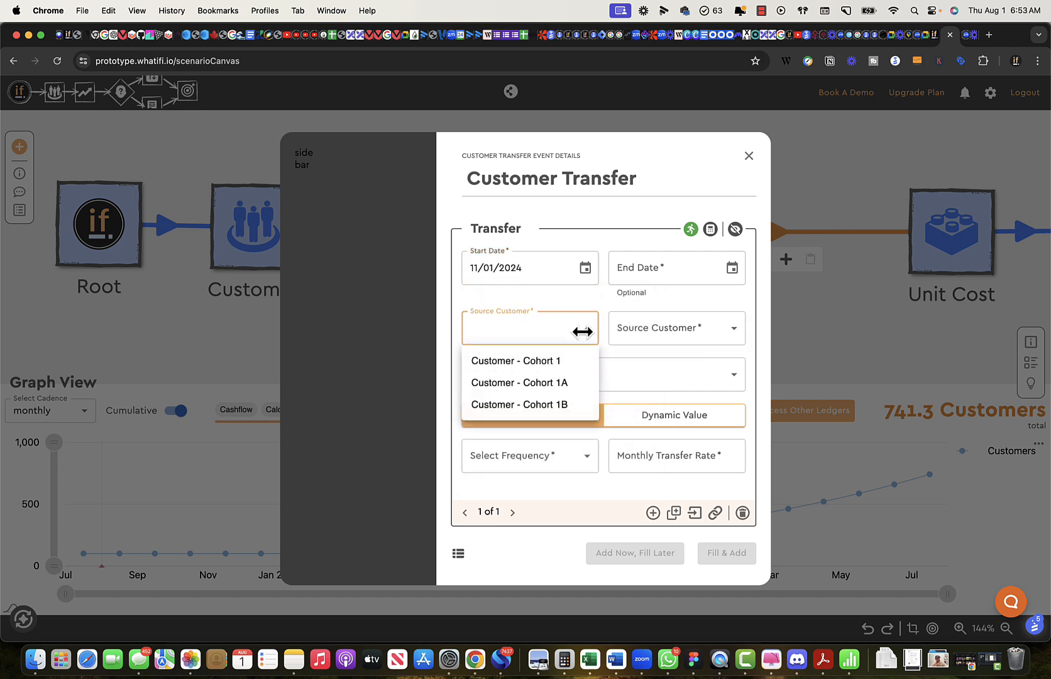
{"action": "left_click", "coordinate": [548, 385]}
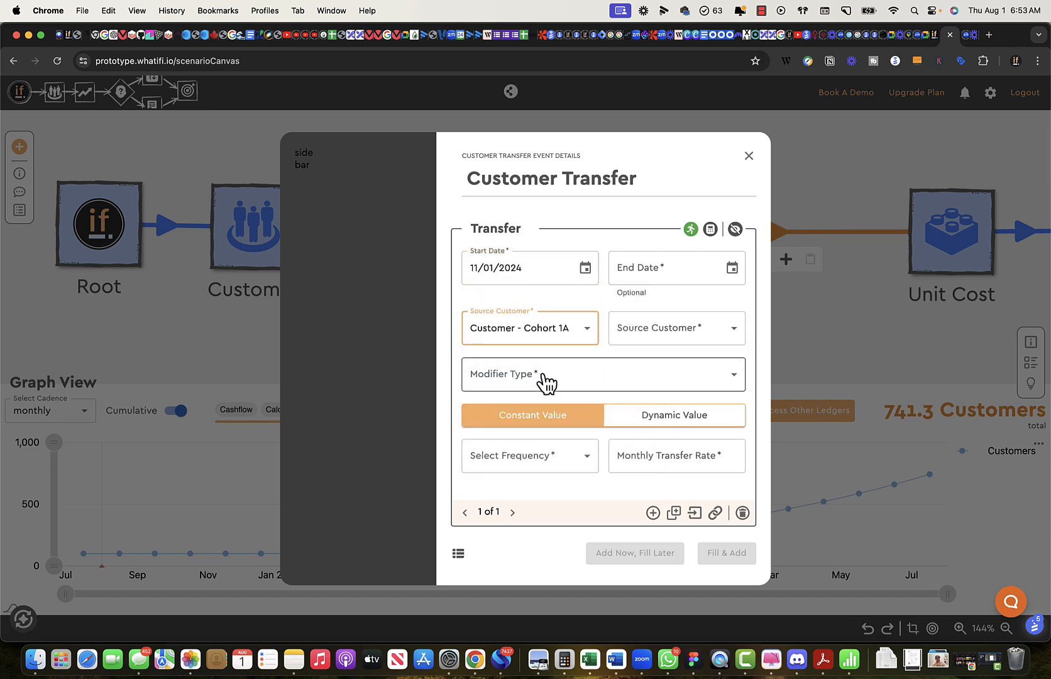
{"action": "left_click", "coordinate": [736, 330]}
{"action": "left_click", "coordinate": [698, 387]}
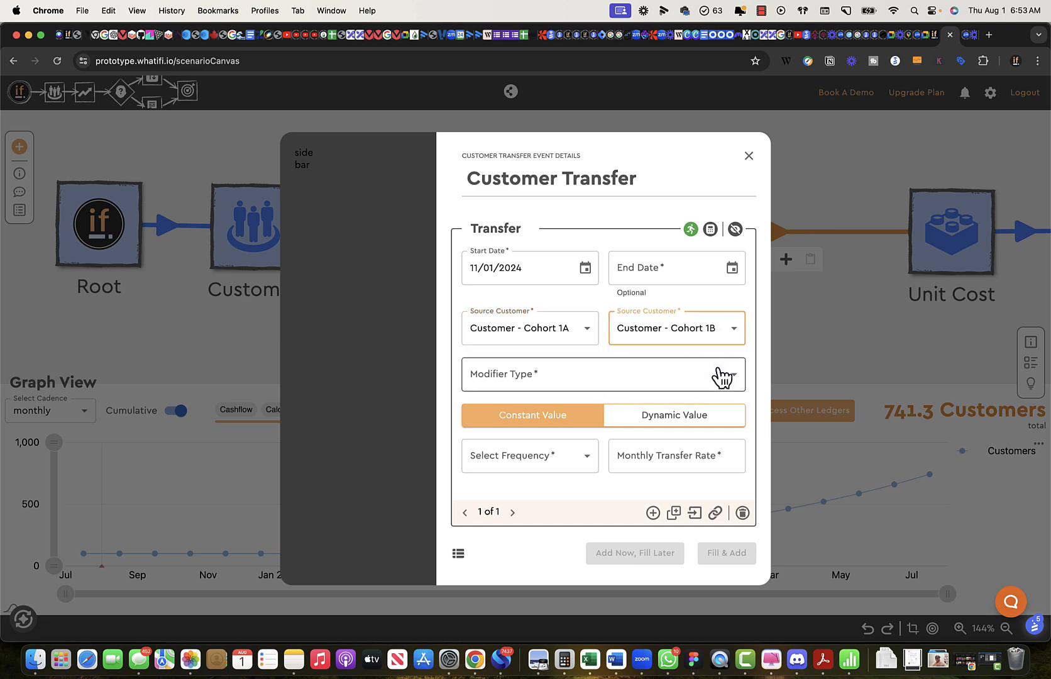
Set the transfer to a monthly percent change with a 10% transfer rate and add the filled event to the scenario.
{"action": "left_click", "coordinate": [711, 380]}
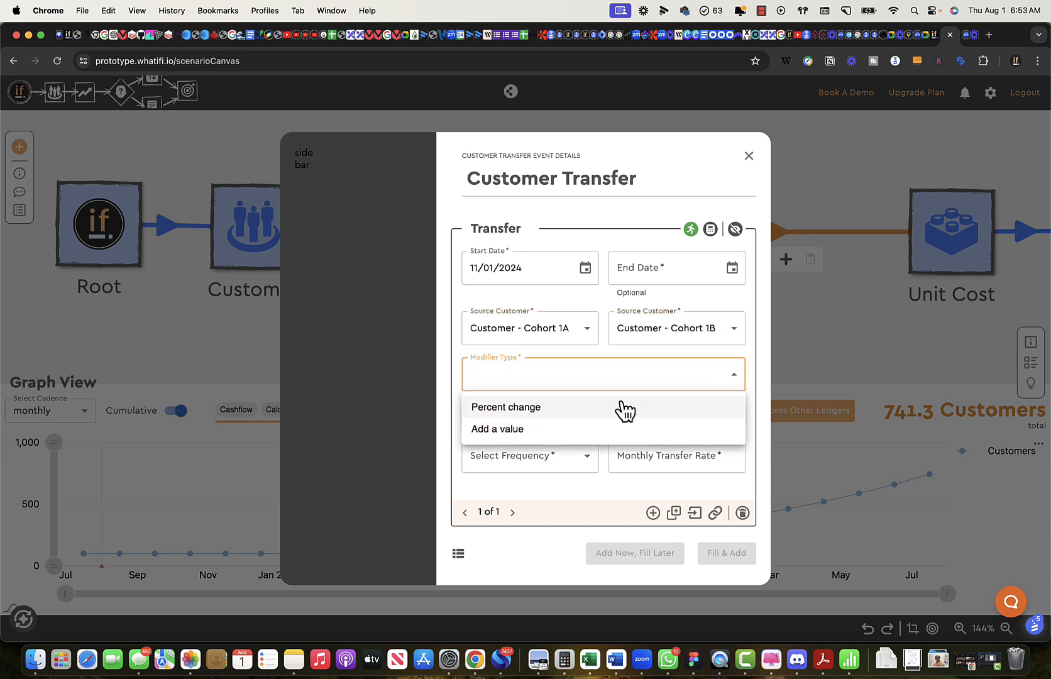
{"action": "left_click", "coordinate": [514, 413]}
{"action": "left_click", "coordinate": [575, 461]}
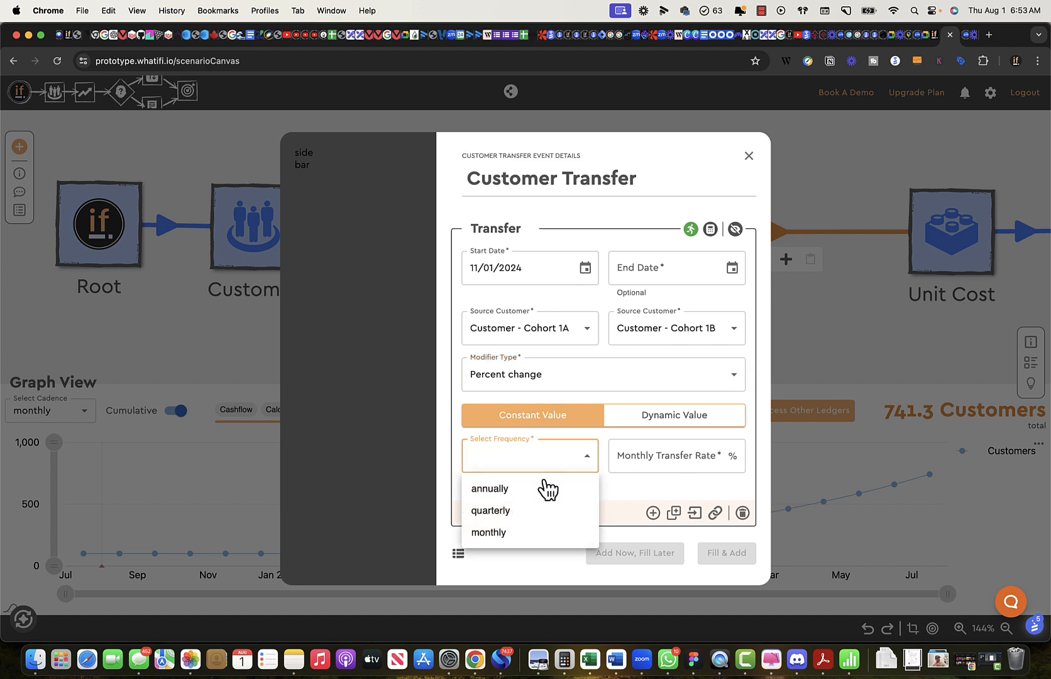
{"action": "left_click", "coordinate": [514, 530]}
{"action": "left_click", "coordinate": [656, 457]}
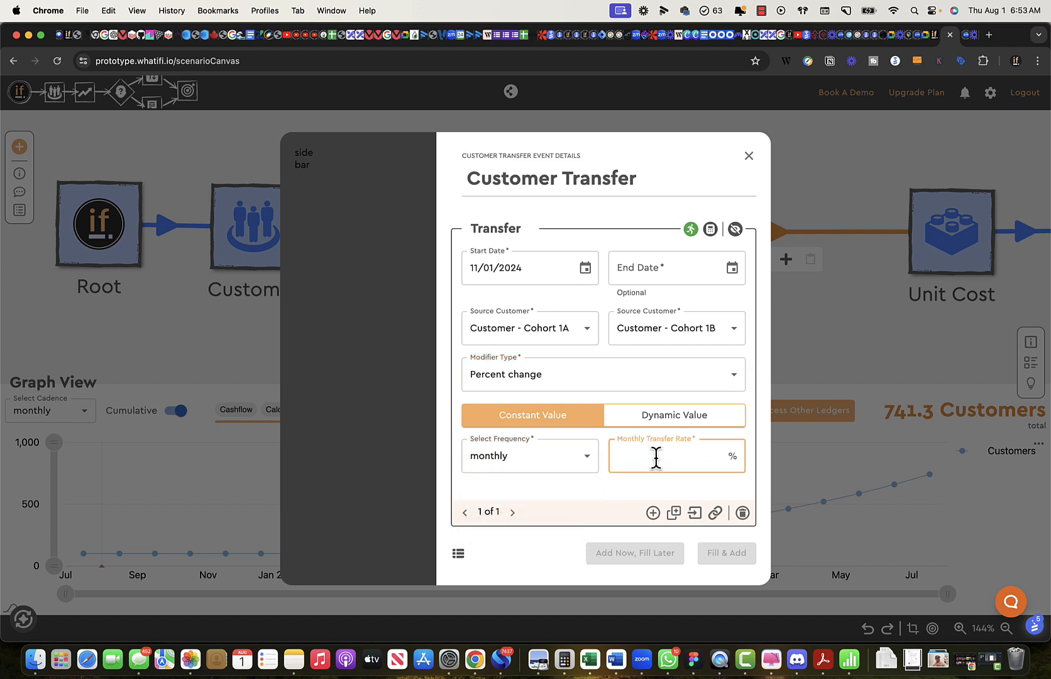
{"action": "type", "text": "10"}
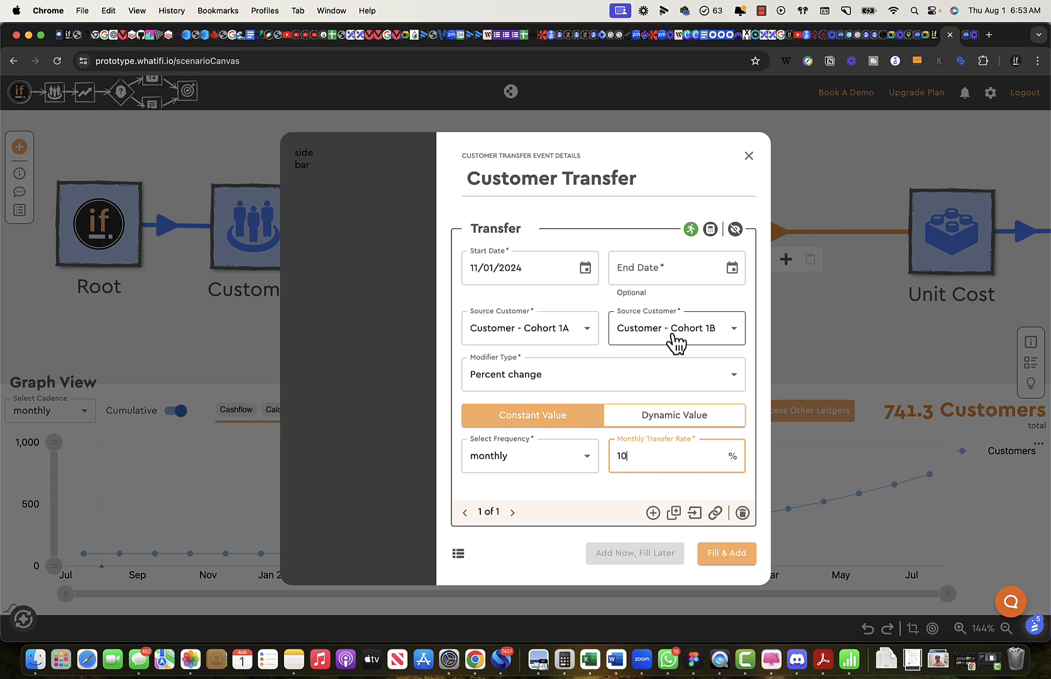
{"action": "left_click", "coordinate": [726, 558]}
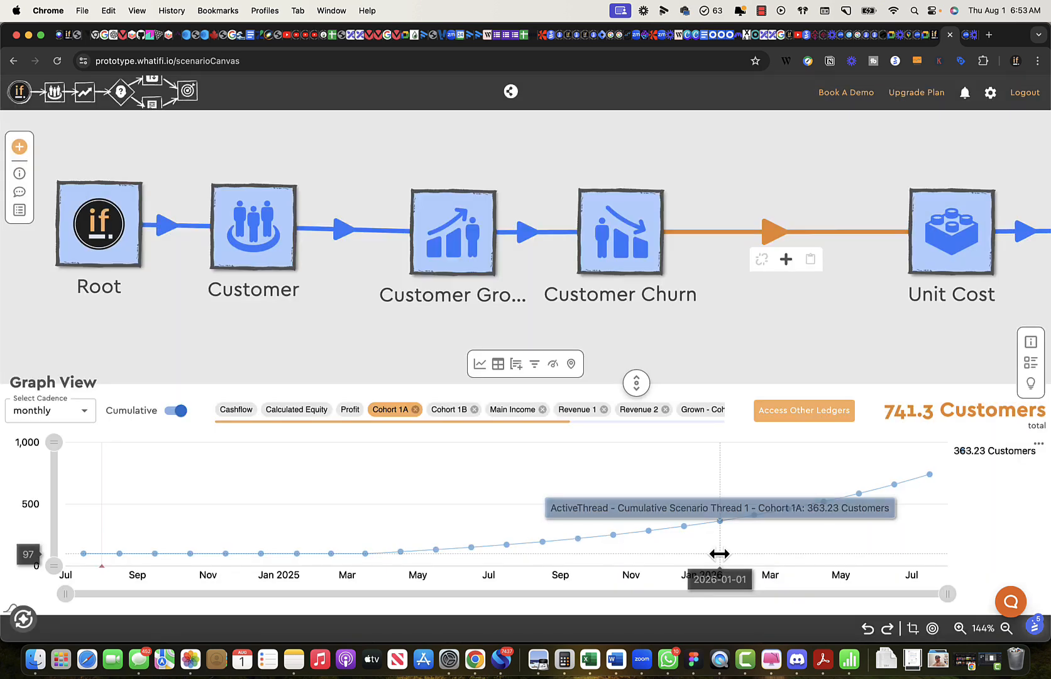
Recalculate the scenario with the Customer Transfer event and compare the Cohort 1A and Cohort 1B ledgers in an enlarged graph.
{"action": "left_click", "coordinate": [24, 621]}
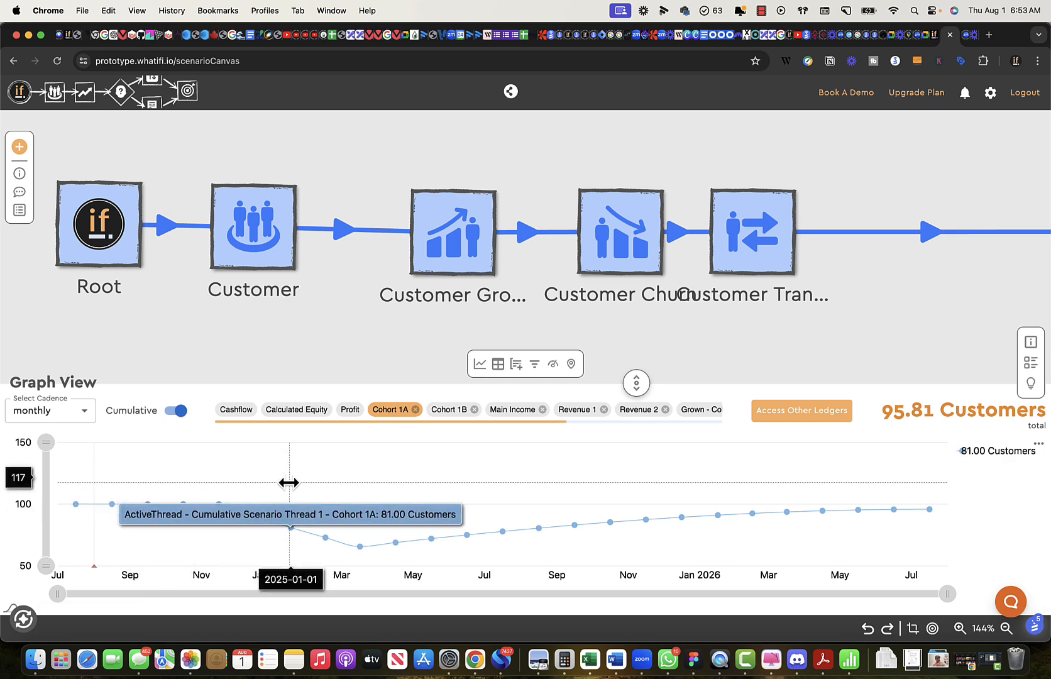
{"action": "left_click", "coordinate": [449, 410]}
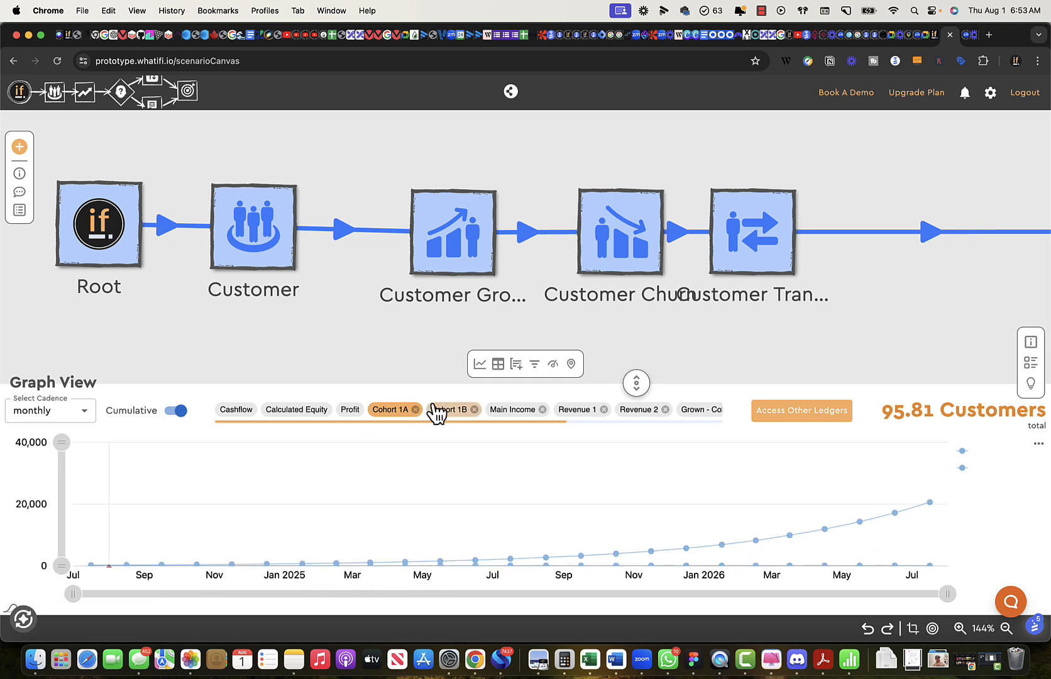
{"action": "left_click_drag", "start_coordinate": [636, 389], "coordinate": [619, 133]}
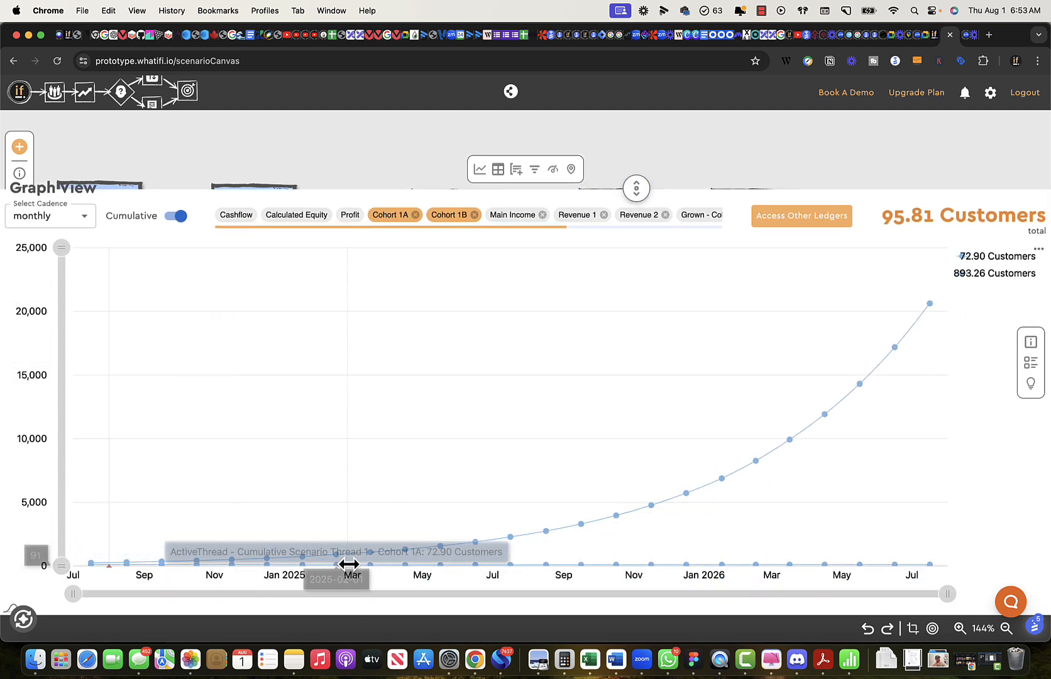
Add the Transferred Out - Cohort 1A and Transferred In - Cohort 1B ledgers to the graph's ledger choices.
{"action": "left_click", "coordinate": [791, 217]}
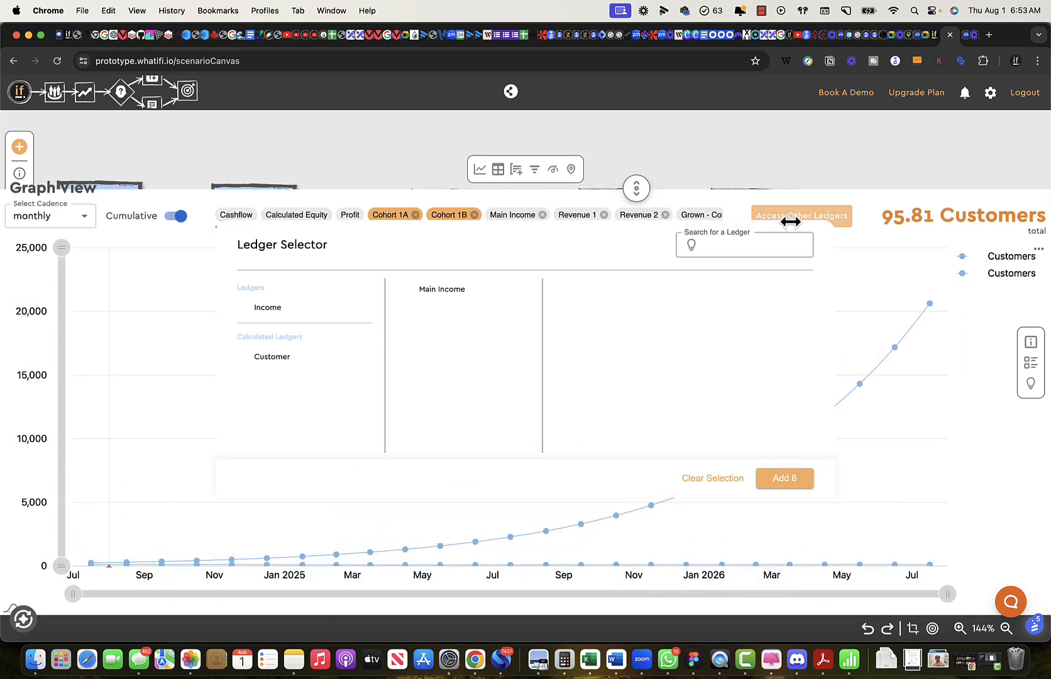
{"action": "left_click", "coordinate": [368, 356]}
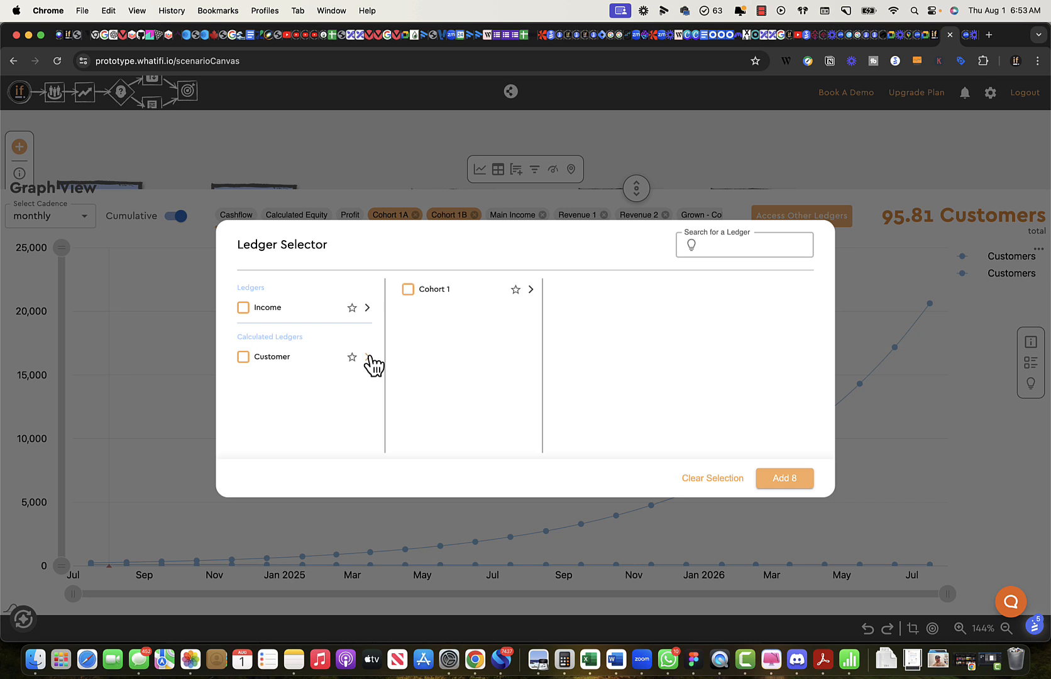
{"action": "left_click", "coordinate": [530, 290]}
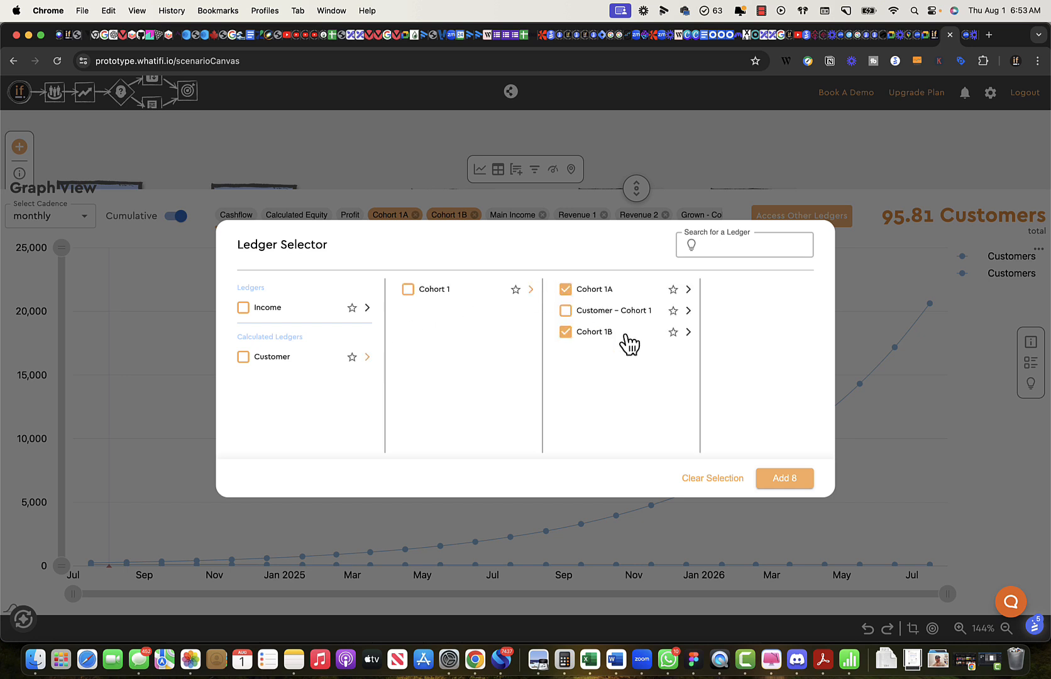
{"action": "left_click", "coordinate": [690, 291]}
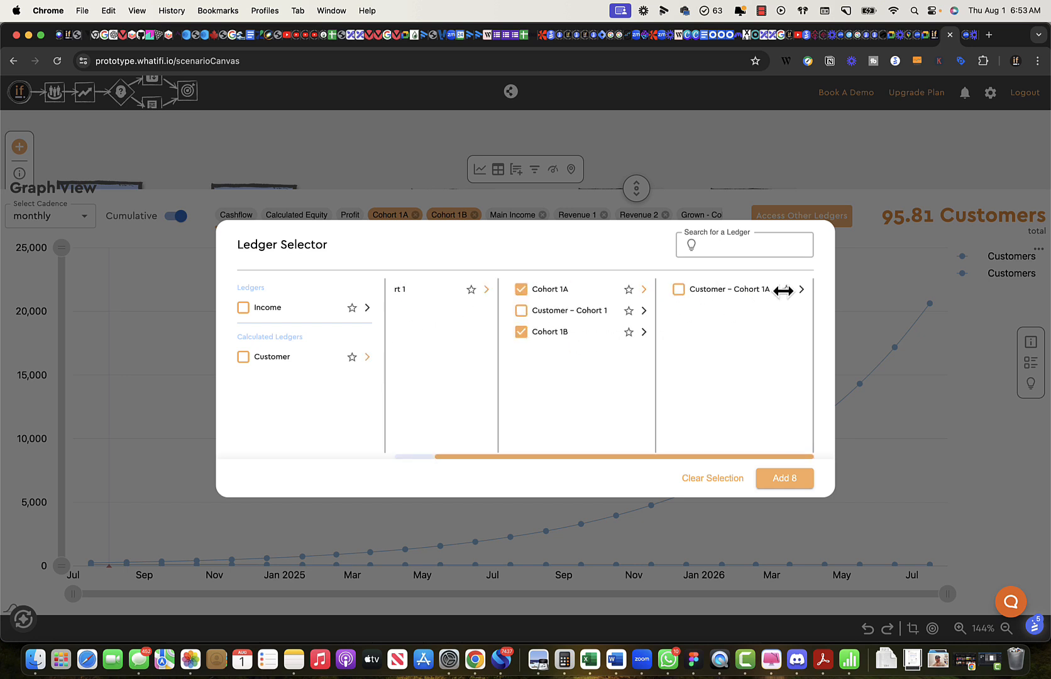
{"action": "left_click", "coordinate": [801, 290]}
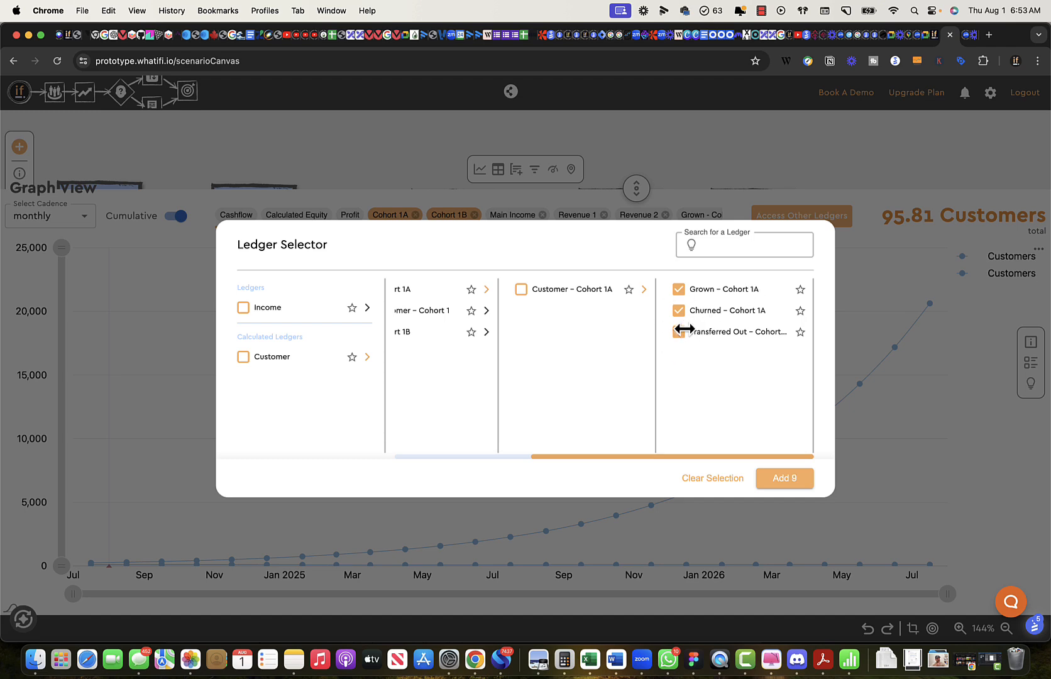
{"action": "scroll", "coordinate": [552, 345], "scroll_direction": "left", "scroll_amount": 3}
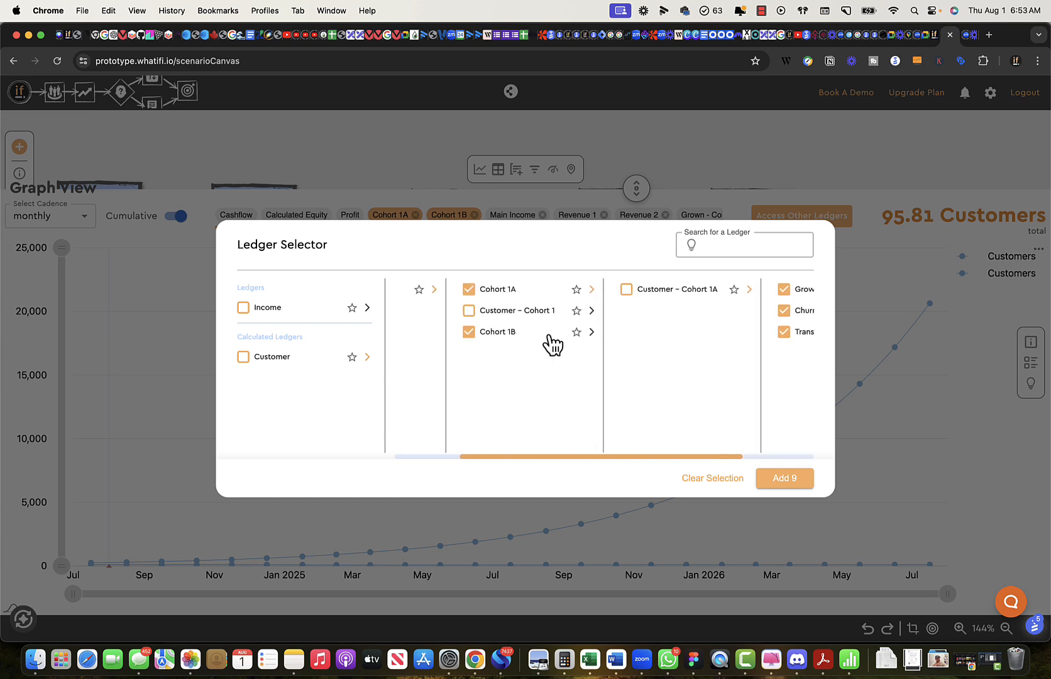
{"action": "left_click", "coordinate": [591, 332]}
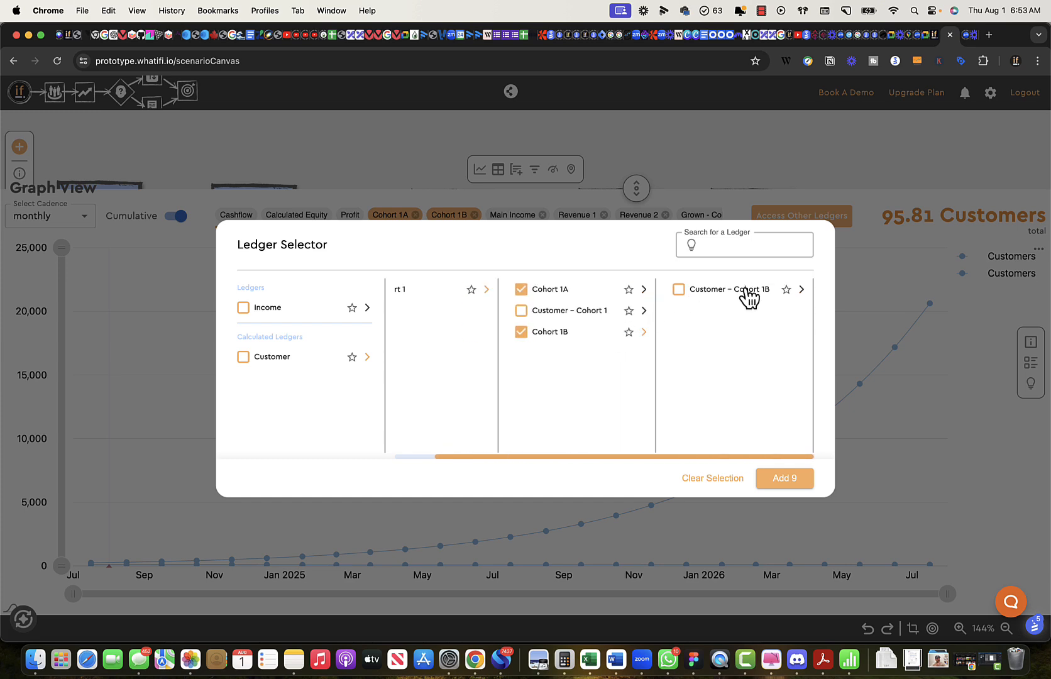
{"action": "left_click", "coordinate": [802, 289]}
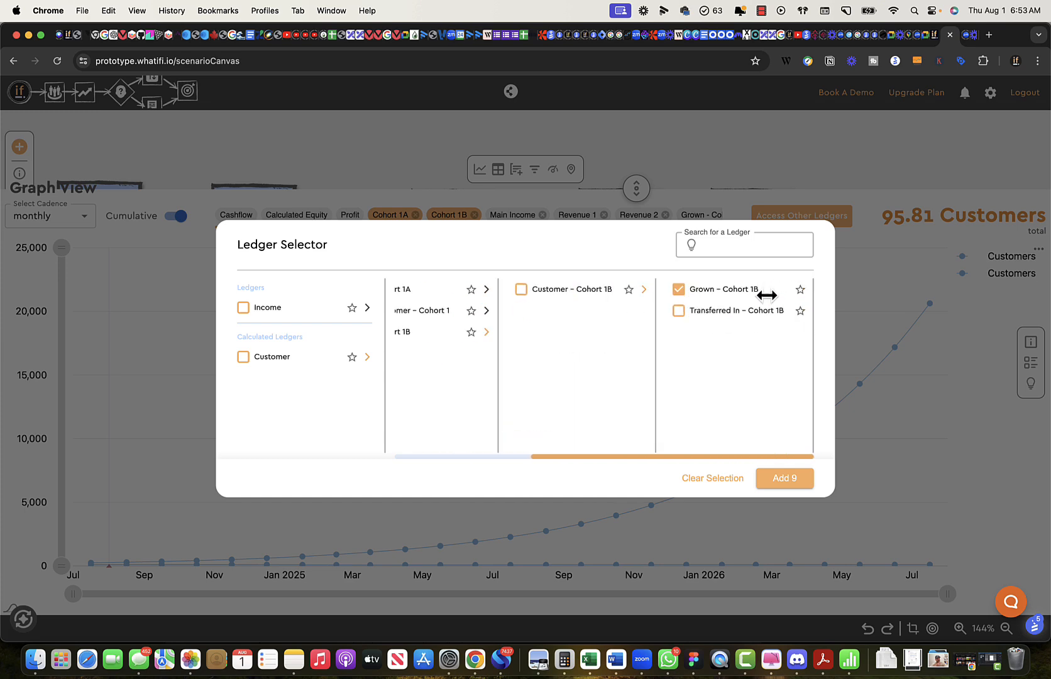
{"action": "left_click", "coordinate": [679, 313]}
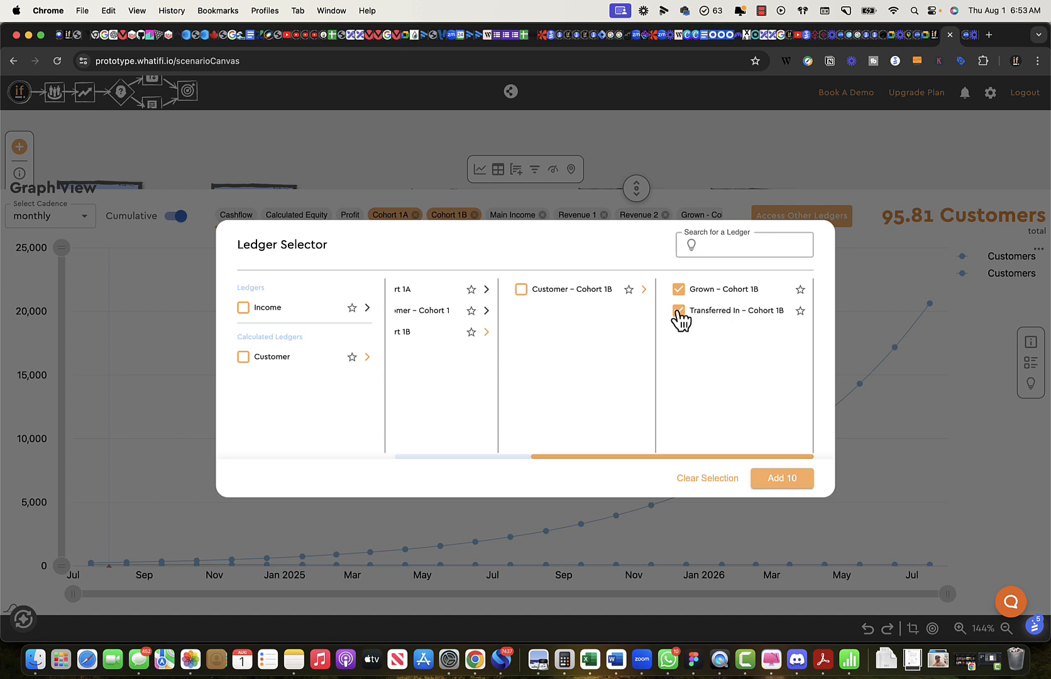
{"action": "left_click", "coordinate": [782, 478]}
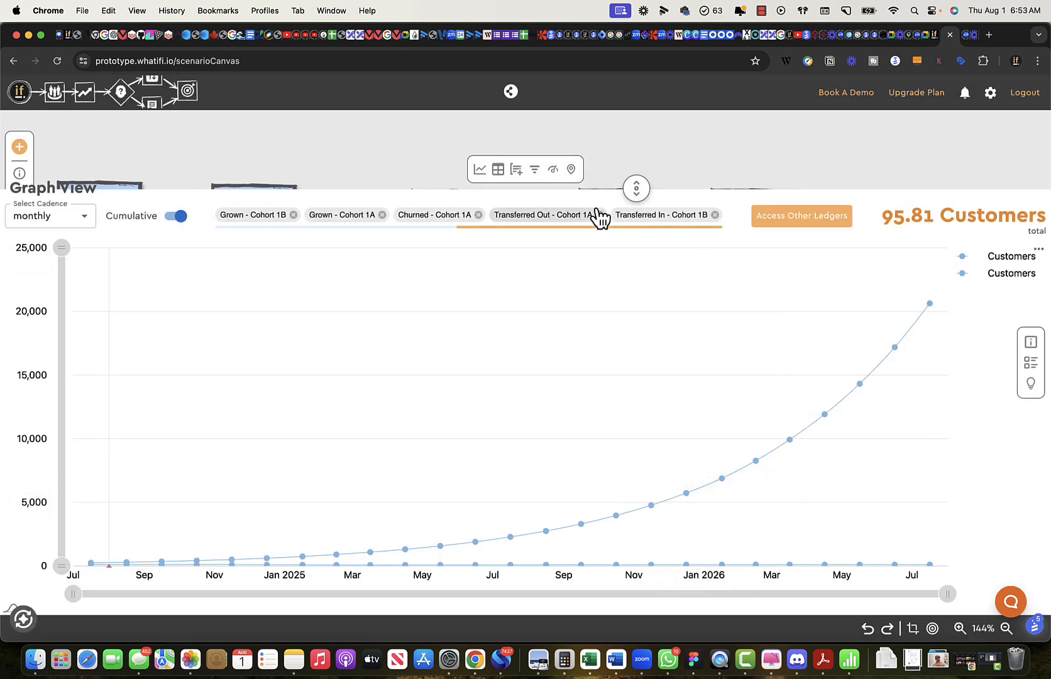
Graph the Transferred Out - Cohort 1A and Transferred In - Cohort 1B ledgers together and examine their non-cumulative monthly values.
{"action": "left_click", "coordinate": [534, 220]}
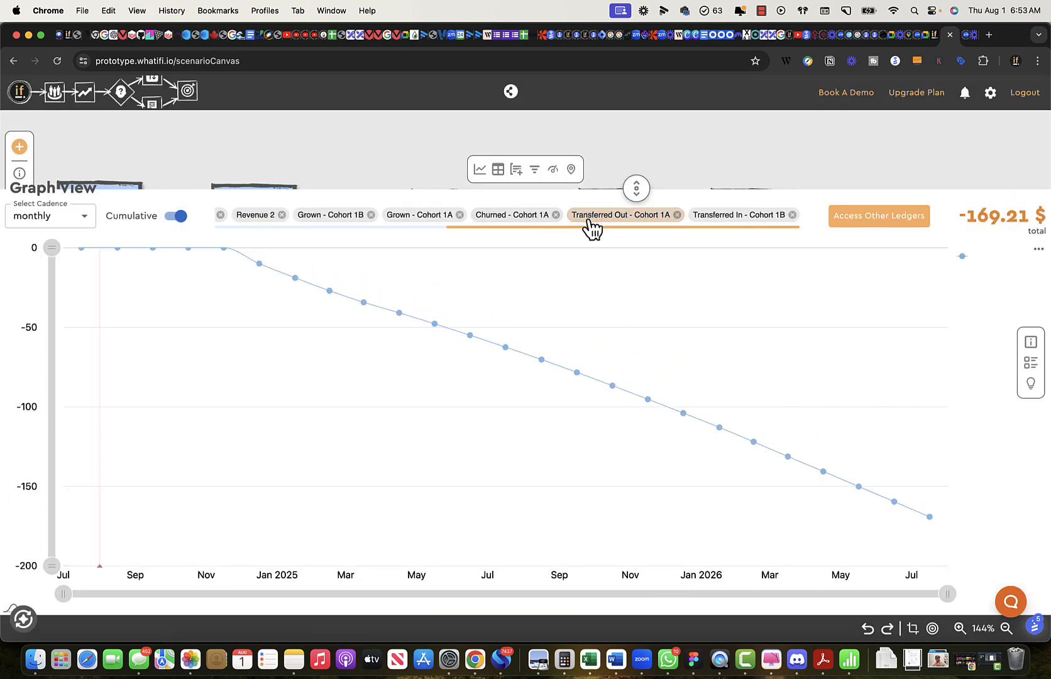
{"action": "left_click", "coordinate": [746, 221]}
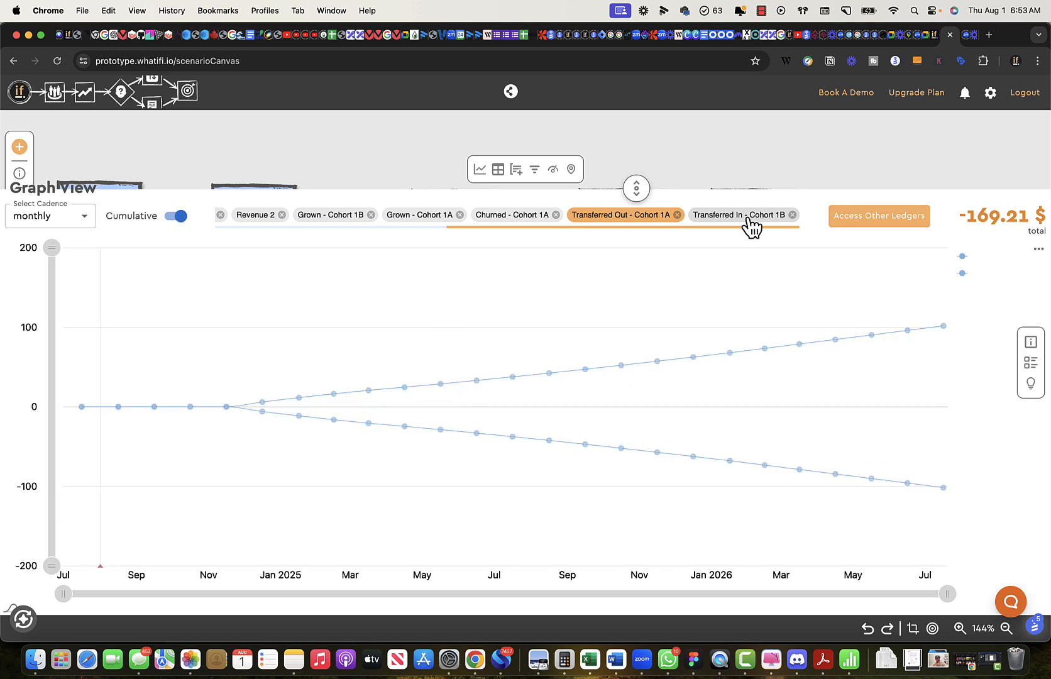
{"action": "left_click", "coordinate": [179, 218]}
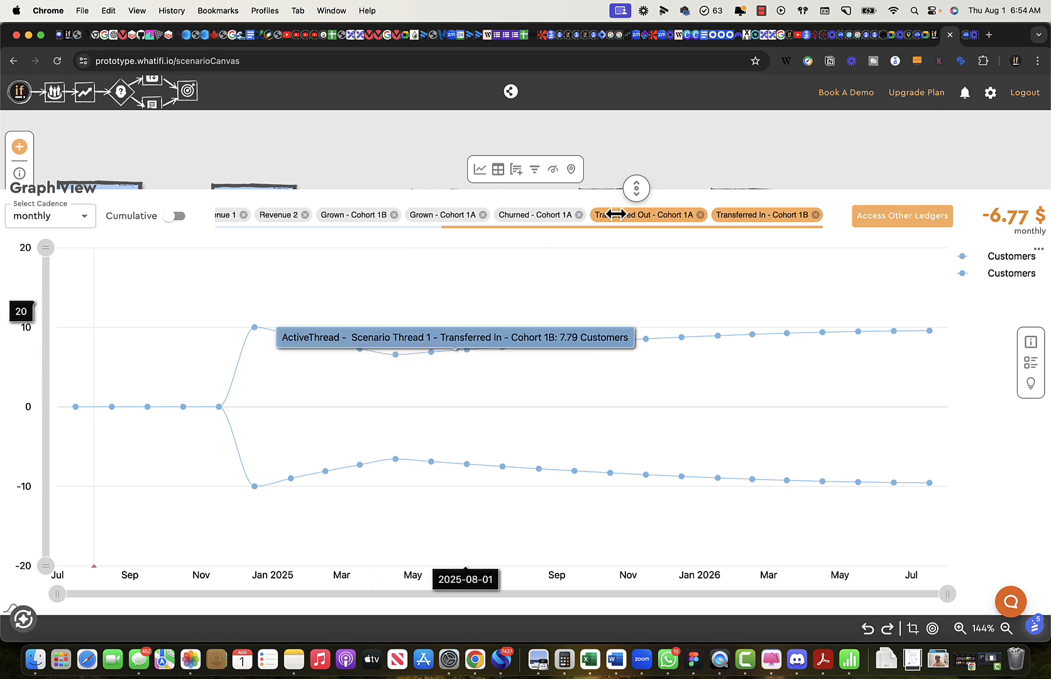
Shrink the graph area to show the canvas and move the Unit Cost and Revenue events closer to Customer Transfer.
{"action": "left_click_drag", "start_coordinate": [636, 190], "coordinate": [656, 554]}
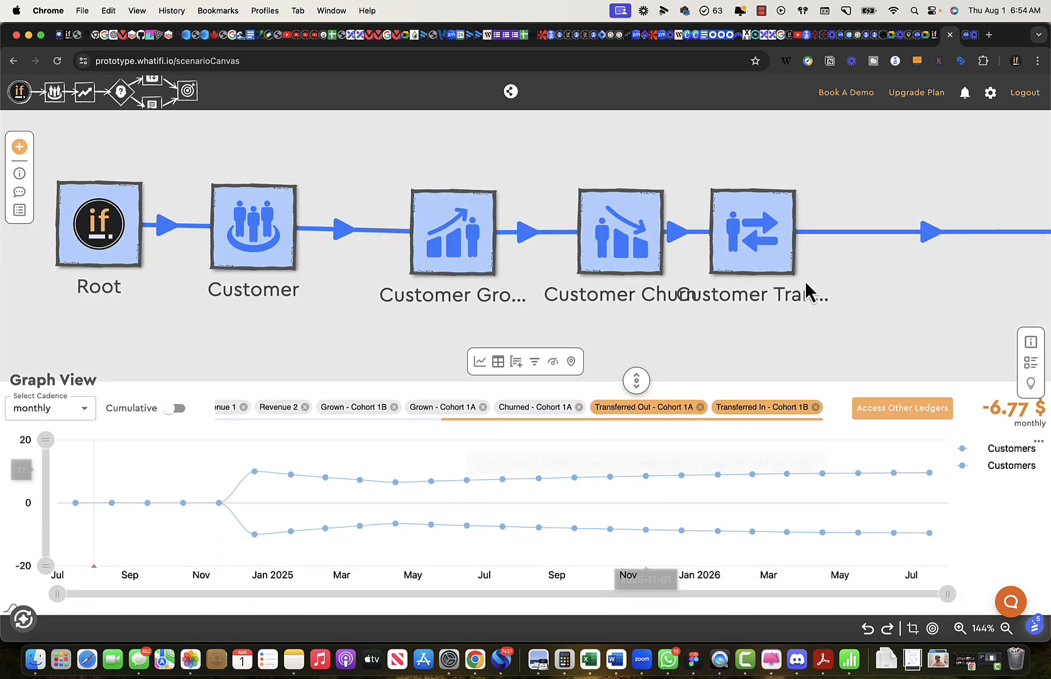
{"action": "scroll", "coordinate": [821, 274], "scroll_direction": "right", "scroll_amount": 2}
{"action": "scroll", "coordinate": [820, 272], "scroll_direction": "right", "scroll_amount": 3}
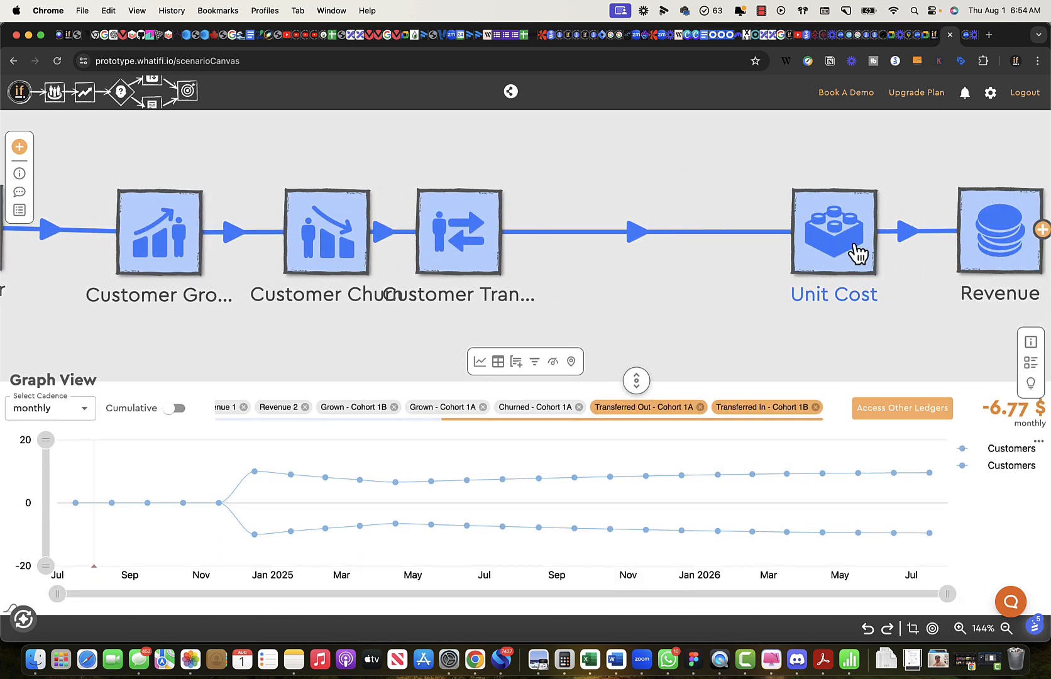
{"action": "left_click_drag", "start_coordinate": [858, 253], "coordinate": [687, 240]}
{"action": "left_click_drag", "start_coordinate": [1002, 241], "coordinate": [819, 243]}
{"action": "scroll", "coordinate": [726, 309], "scroll_direction": "left", "scroll_amount": 1}
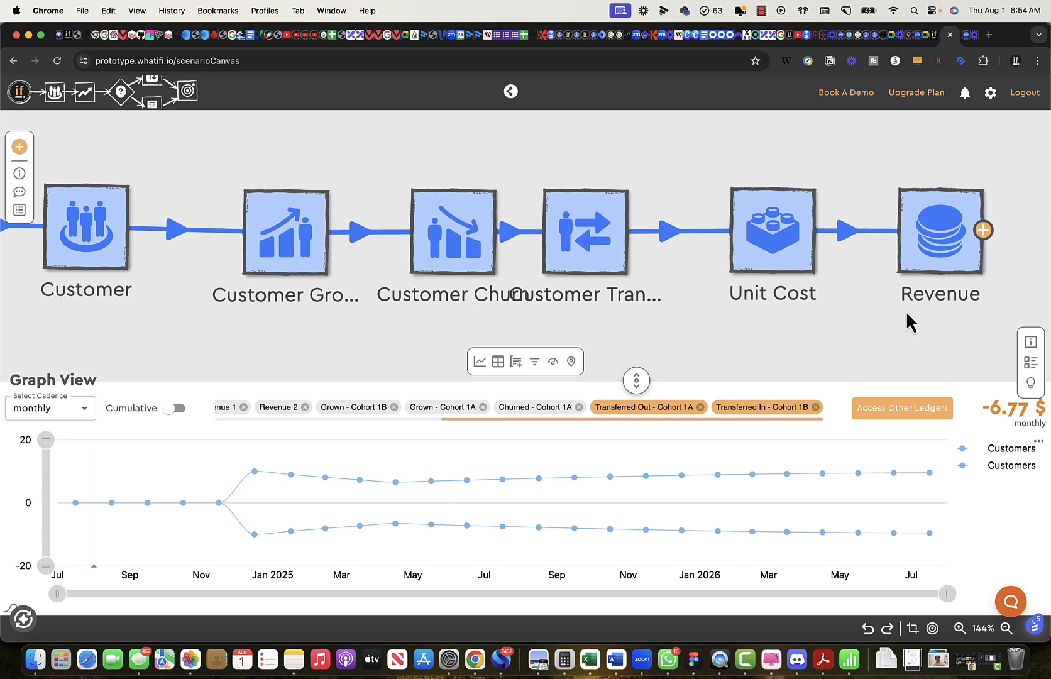
{"action": "scroll", "coordinate": [674, 275], "scroll_direction": "left", "scroll_amount": 3}
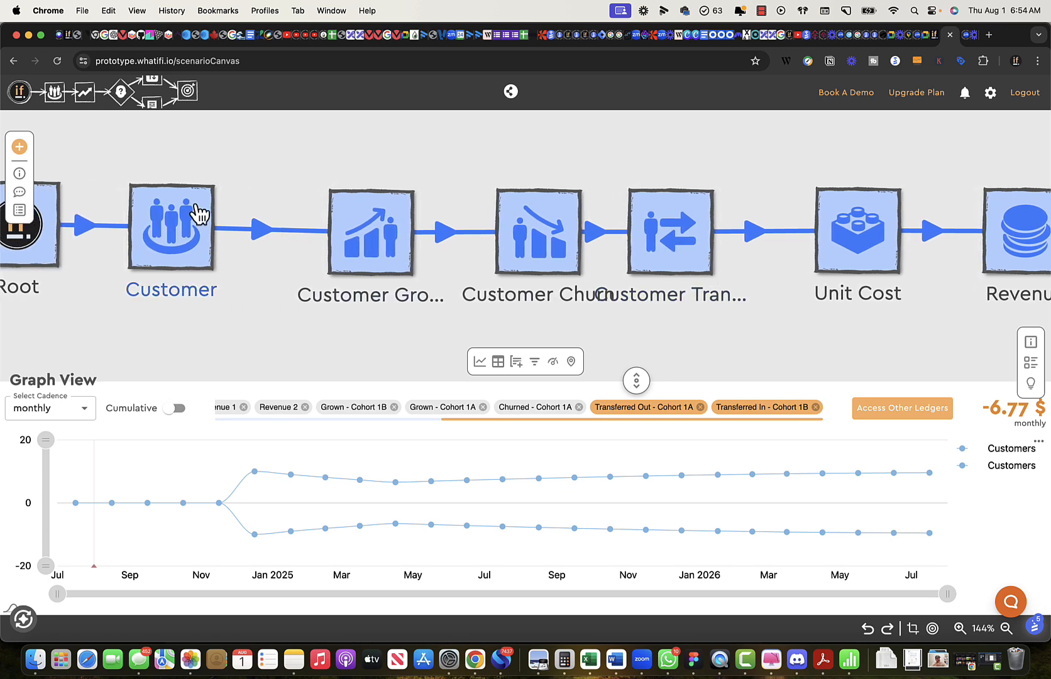